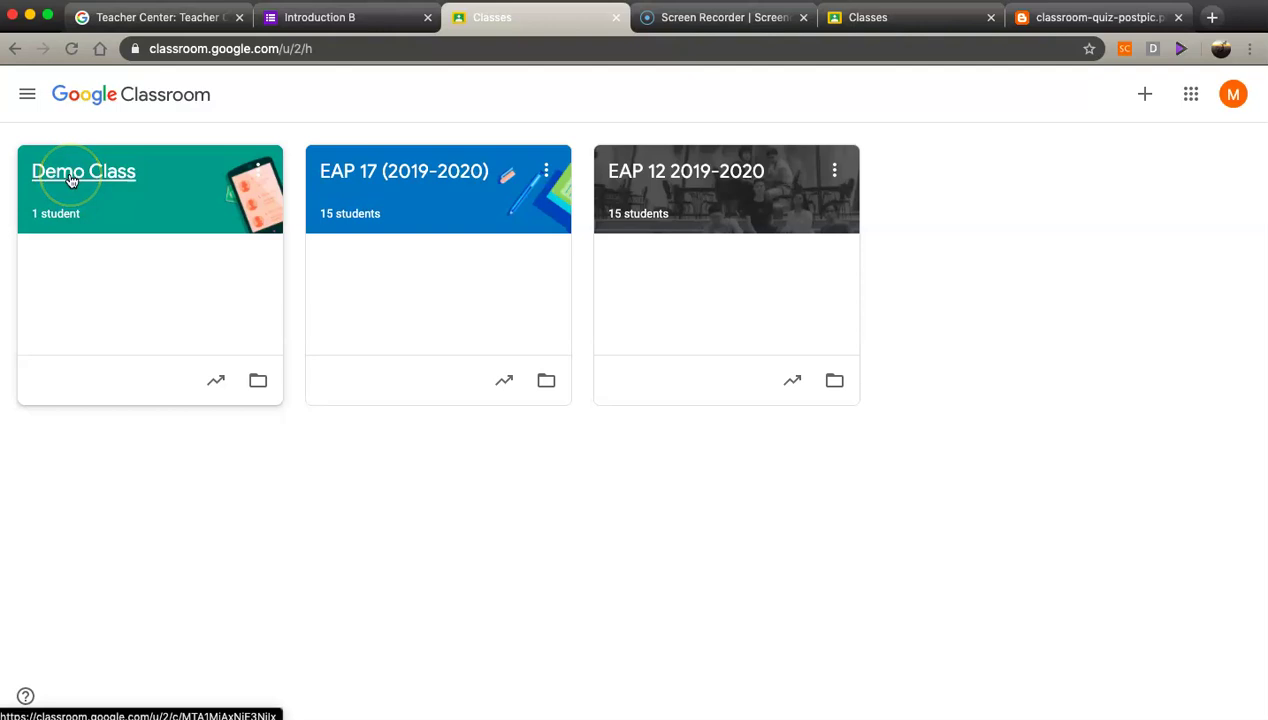
- Open the Demo Class classwork and create a new quiz assignment
{"action": "left_click", "coordinate": [72, 178]}
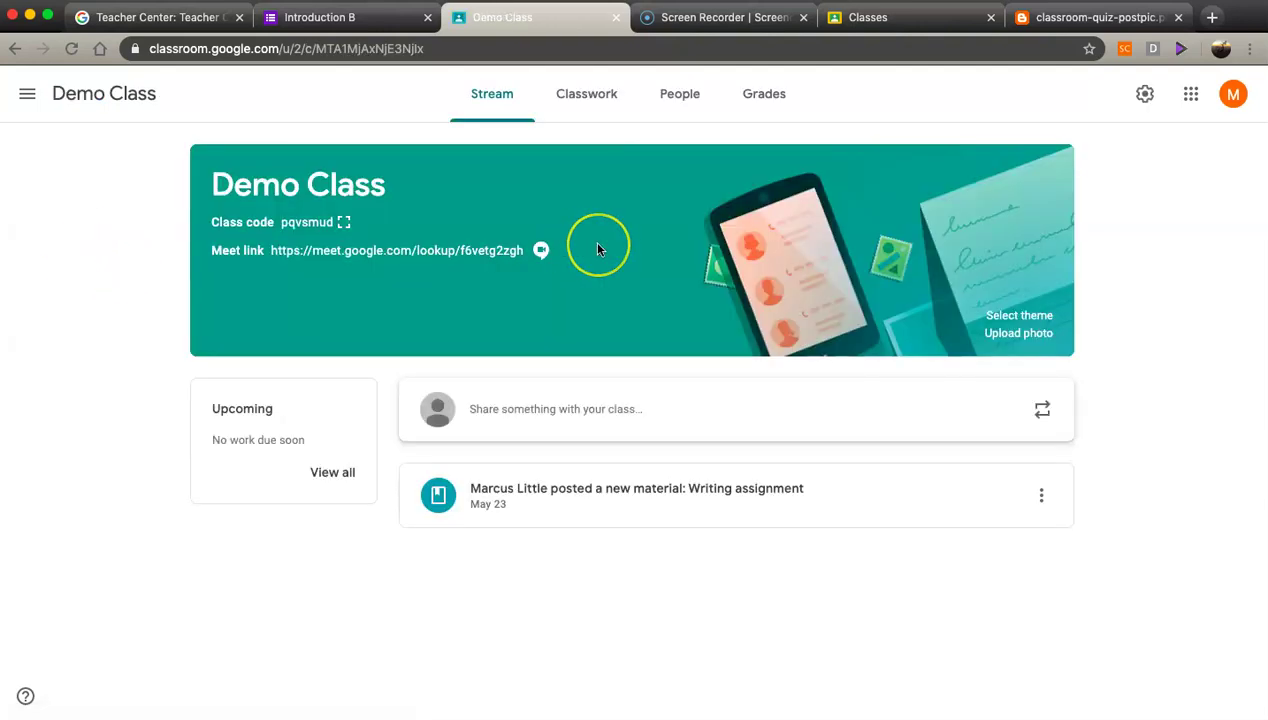
{"action": "left_click", "coordinate": [588, 95]}
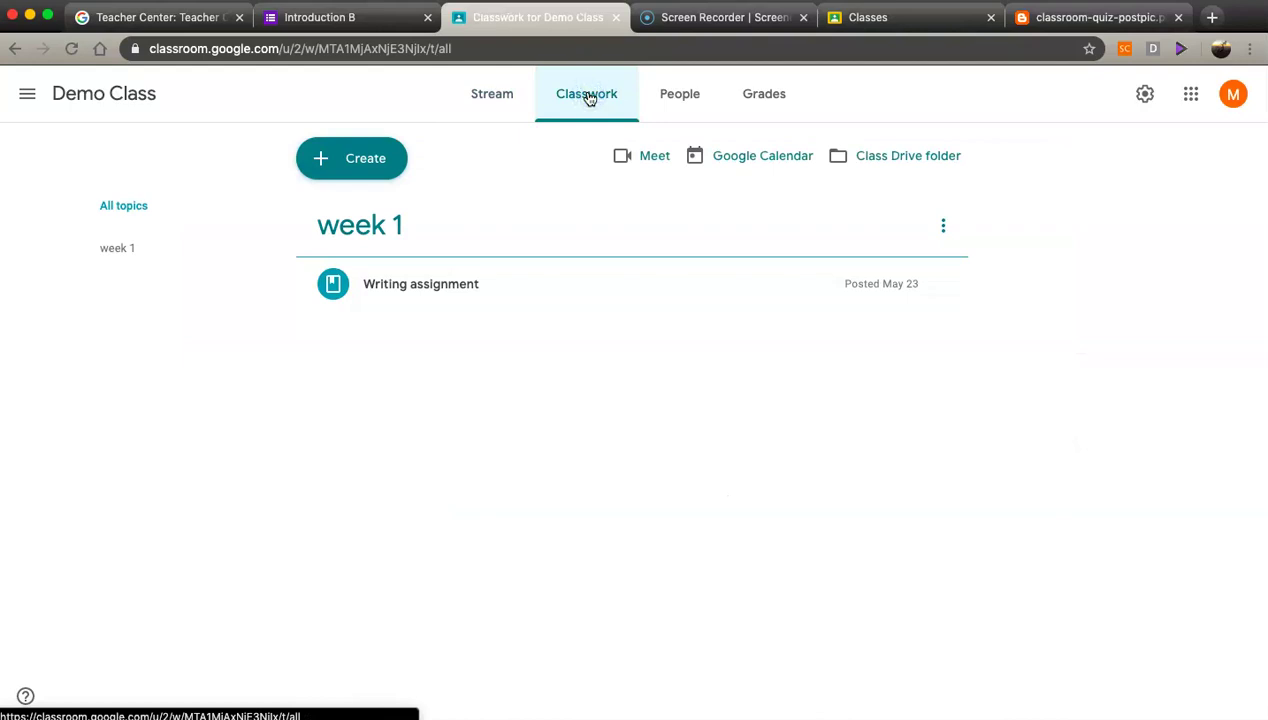
{"action": "left_click", "coordinate": [345, 161]}
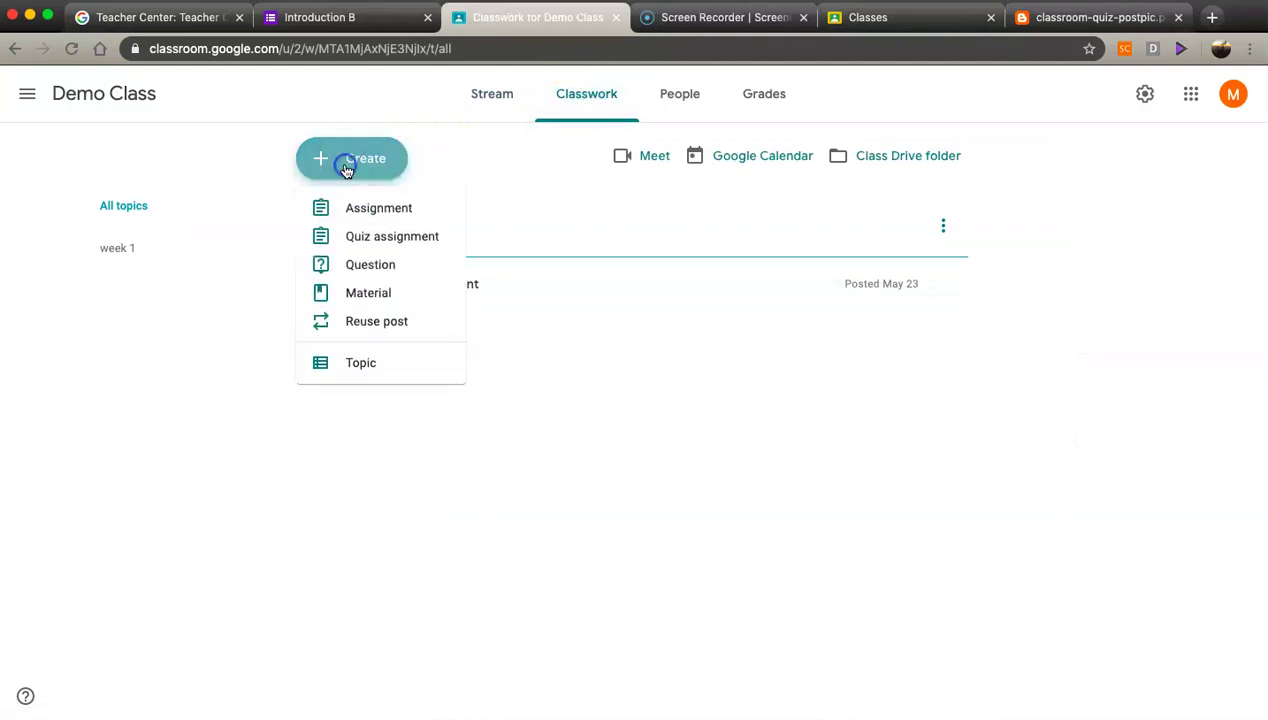
{"action": "left_click", "coordinate": [371, 238]}
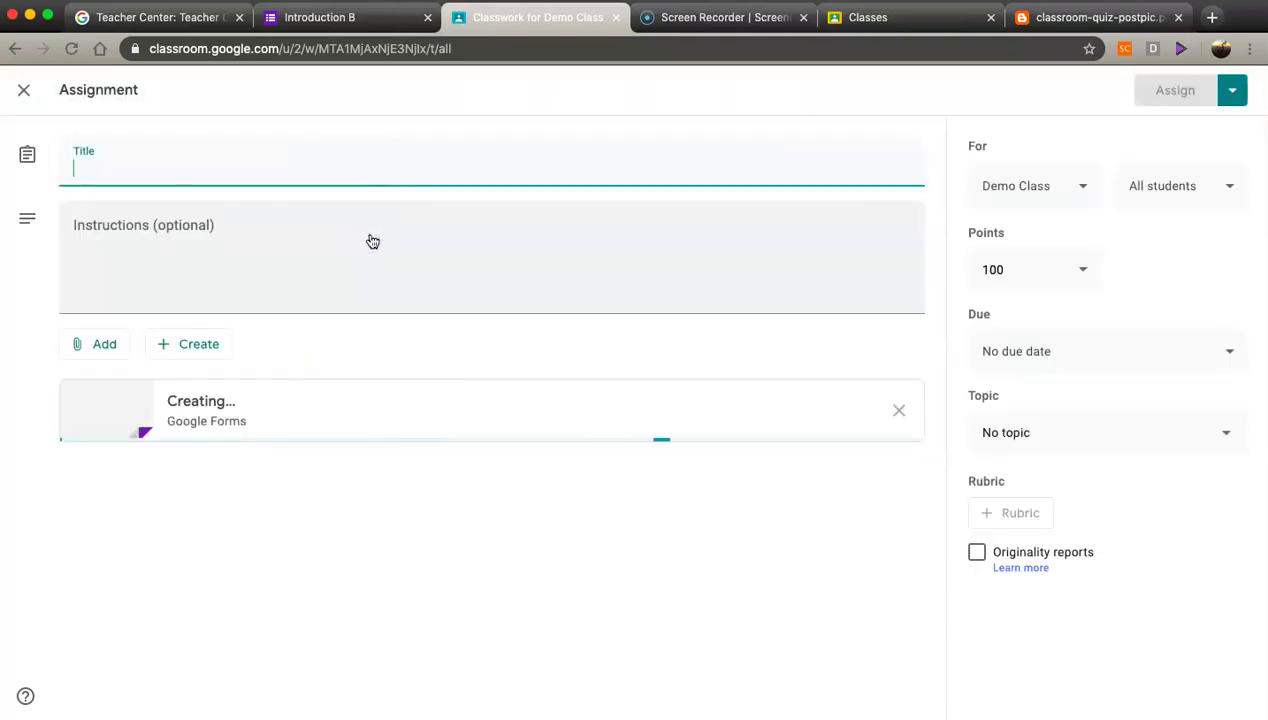
{"action": "left_click", "coordinate": [370, 368]}
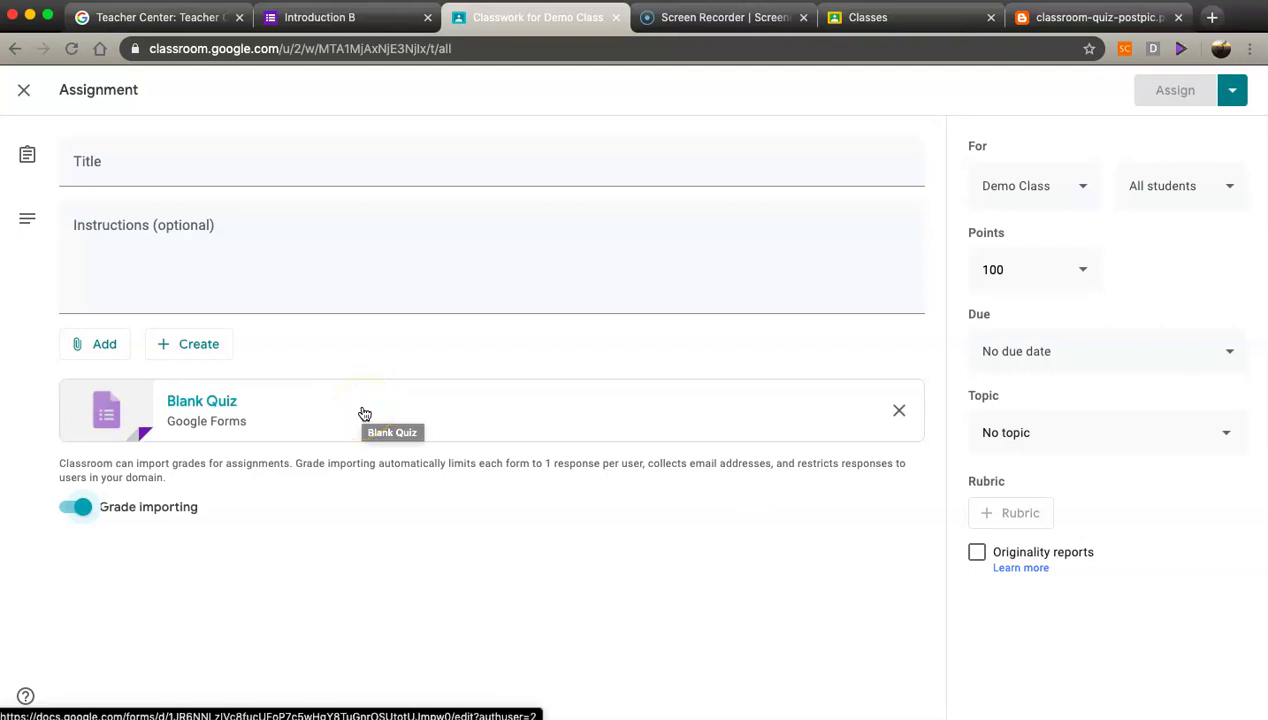
- Title the quiz assignment "Introduction"
{"action": "left_click", "coordinate": [97, 163]}
{"action": "type", "text": "Introduction"}
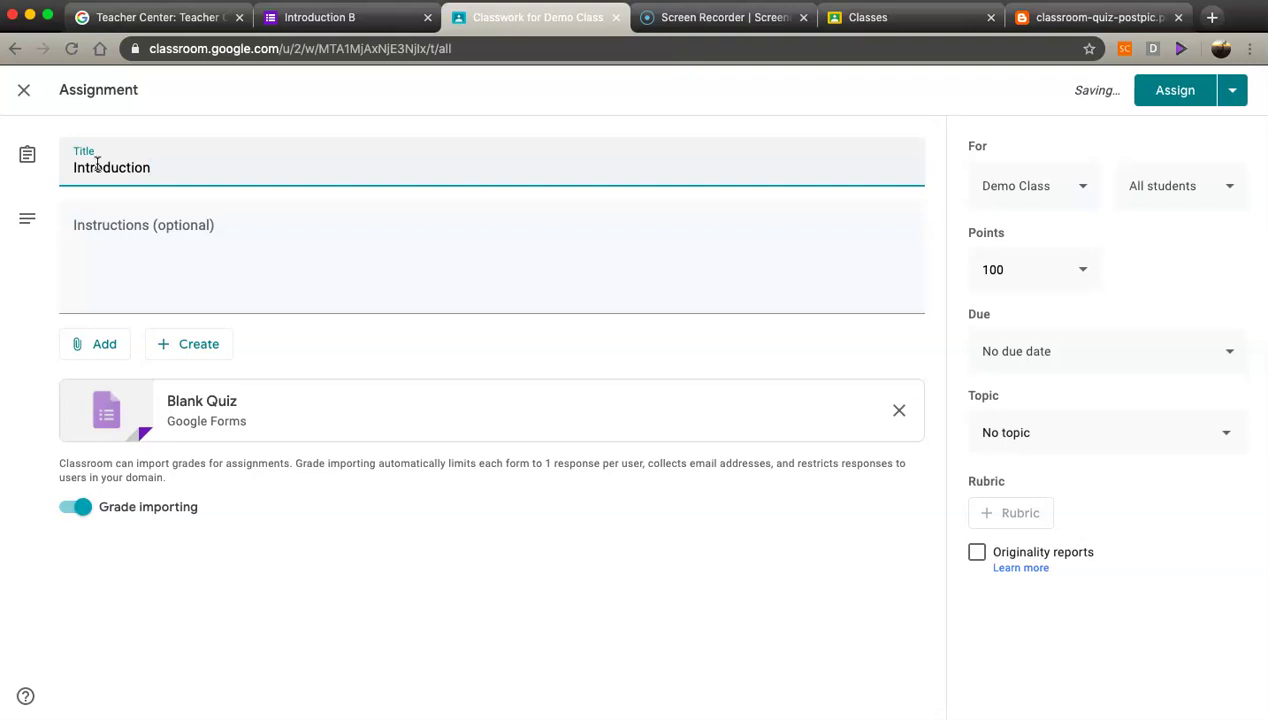
{"action": "left_click", "coordinate": [185, 176]}
- Open the attached Blank Quiz form for editing and rename its file as "Introduction"
{"action": "left_click", "coordinate": [305, 411]}
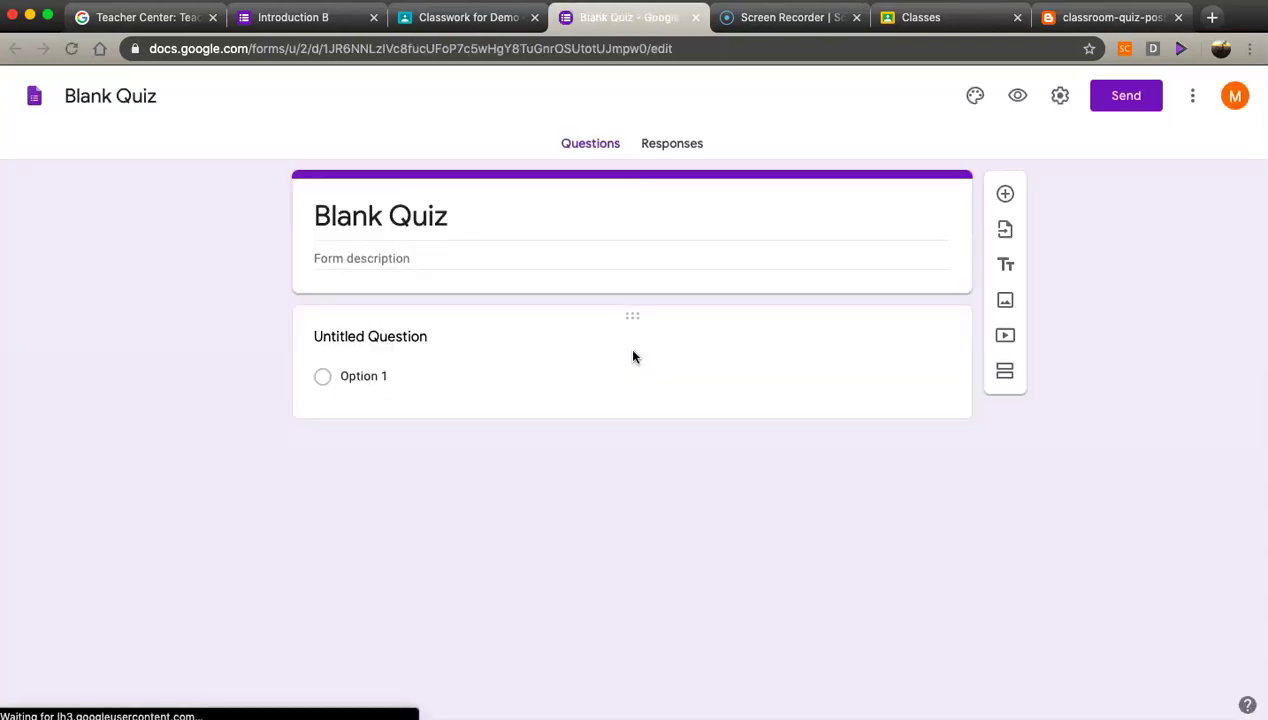
{"action": "left_click", "coordinate": [632, 356]}
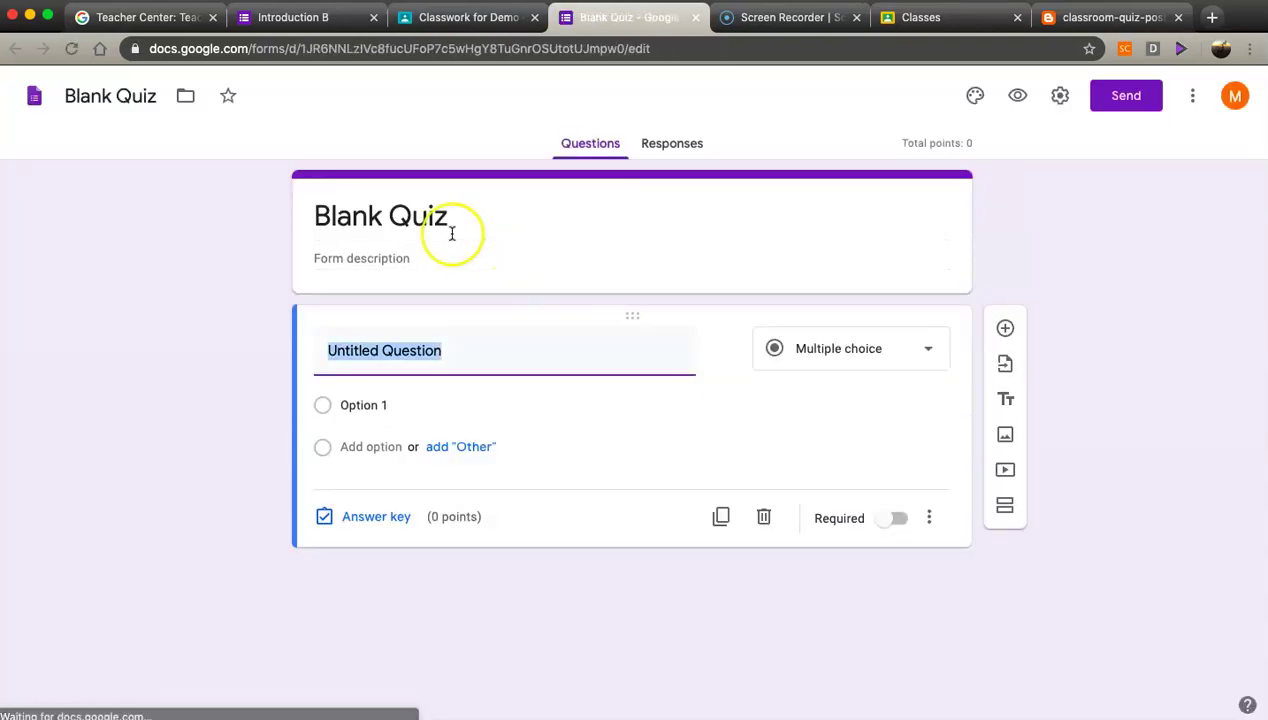
{"action": "left_click", "coordinate": [152, 98]}
{"action": "key", "text": "BackSpace"}
{"action": "key", "text": "BackSpace"}
{"action": "key", "text": "BackSpace"}
{"action": "key", "text": "BackSpace"}
{"action": "key", "text": "BackSpace"}
{"action": "key", "text": "BackSpace"}
{"action": "key", "text": "BackSpace"}
{"action": "key", "text": "BackSpace"}
{"action": "key", "text": "BackSpace"}
{"action": "key", "text": "BackSpace"}
{"action": "type", "text": "Introduction"}
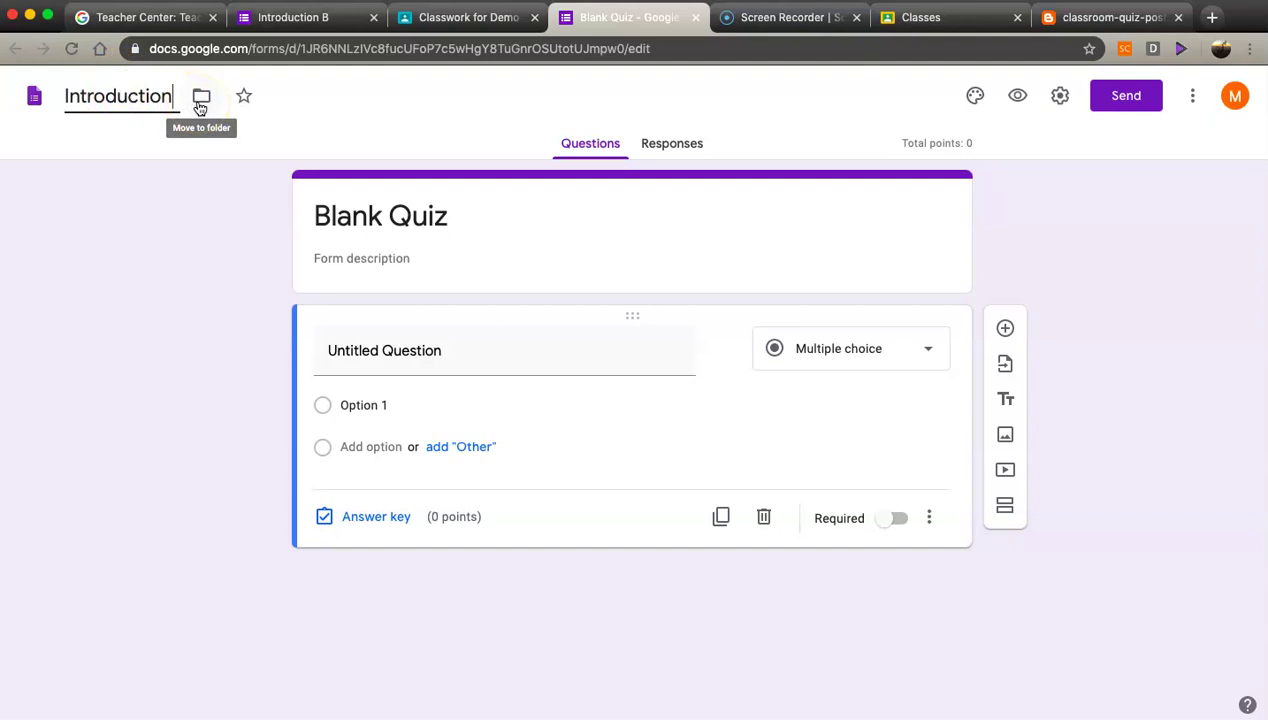
- Replace the form's "Blank Quiz" heading with "Introduction"
{"action": "triple_click", "coordinate": [443, 218]}
{"action": "key", "text": "BackSpace"}
{"action": "key", "text": "ctrl+z"}
{"action": "type", "text": "Introduction"}
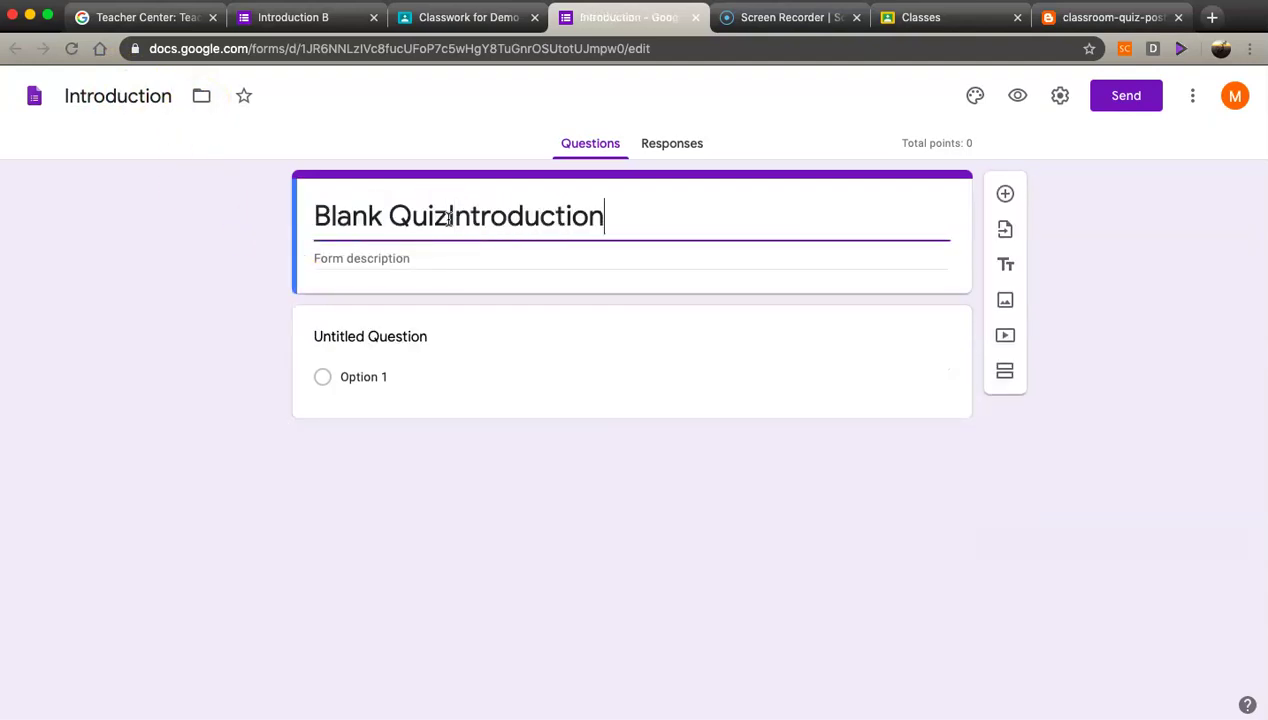
{"action": "left_click", "coordinate": [450, 216]}
{"action": "key", "text": "BackSpace"}
{"action": "key", "text": "BackSpace"}
{"action": "key", "text": "BackSpace"}
{"action": "key", "text": "BackSpace"}
{"action": "key", "text": "BackSpace"}
{"action": "key", "text": "BackSpace"}
{"action": "key", "text": "BackSpace"}
{"action": "key", "text": "BackSpace"}
{"action": "key", "text": "BackSpace"}
{"action": "key", "text": "BackSpace"}
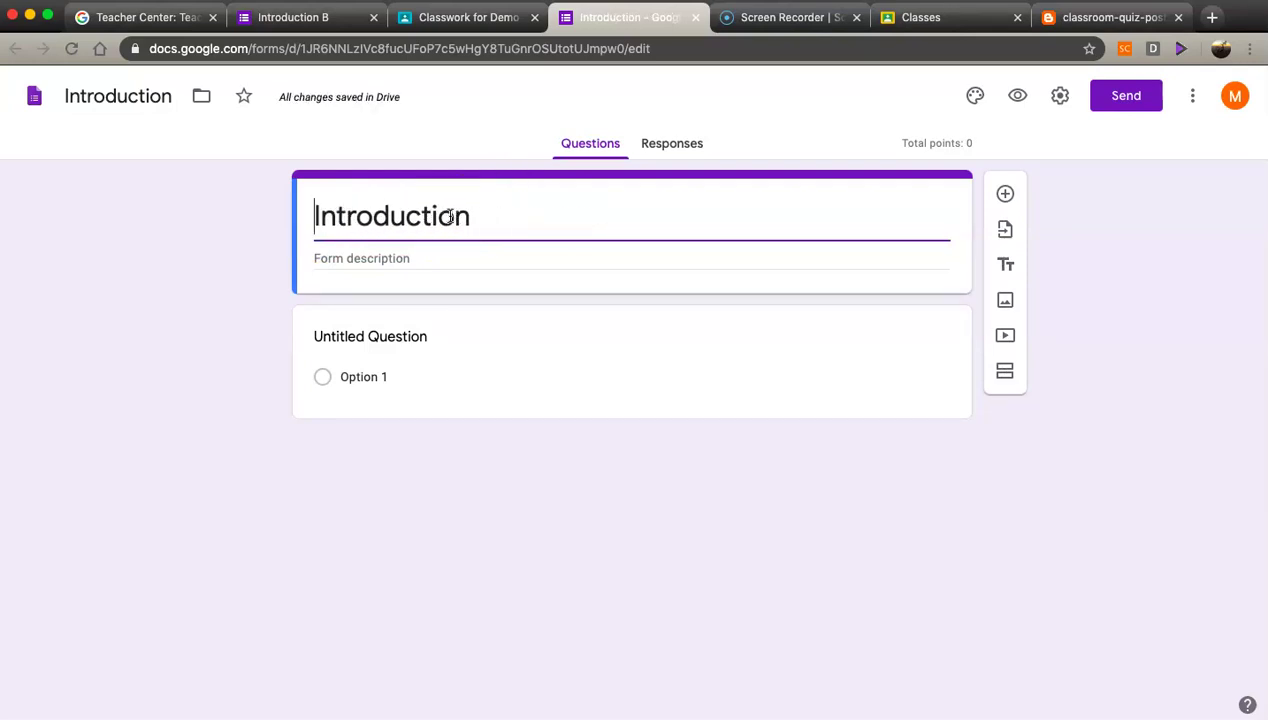
- Give the form the Work and School header image of a book with heart-shaped pages
{"action": "left_click", "coordinate": [975, 98]}
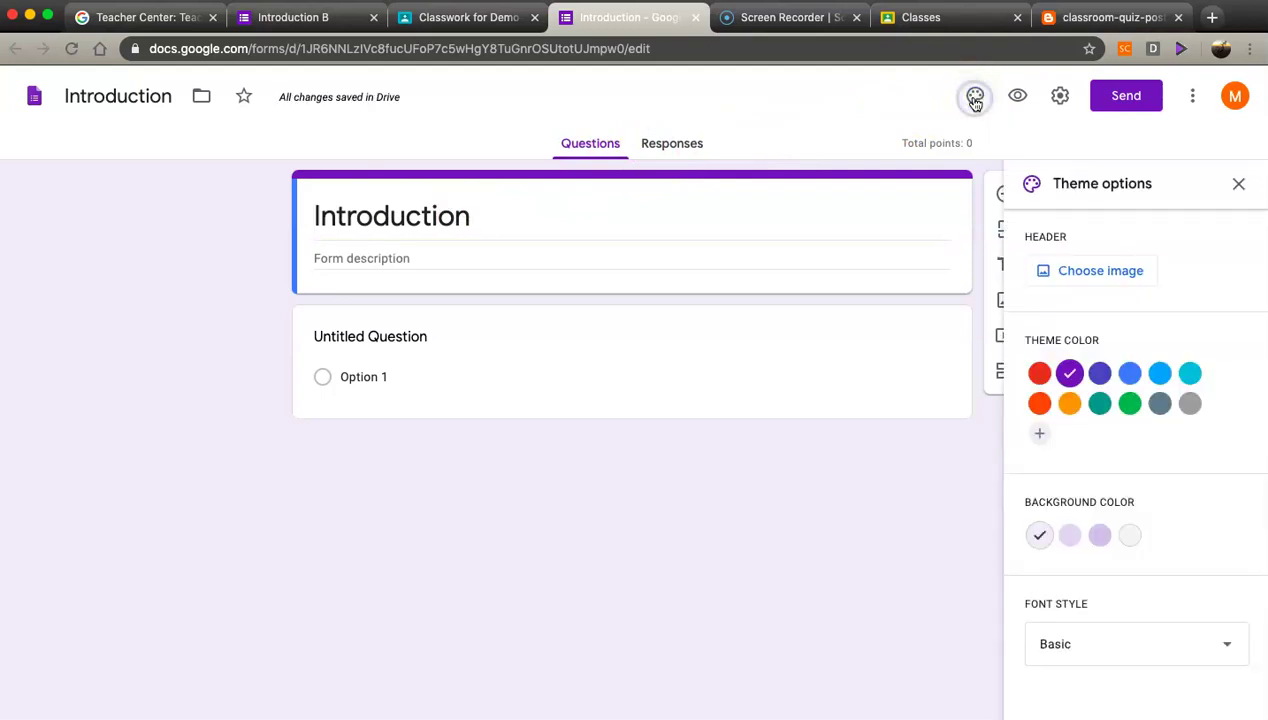
{"action": "left_click", "coordinate": [1083, 277]}
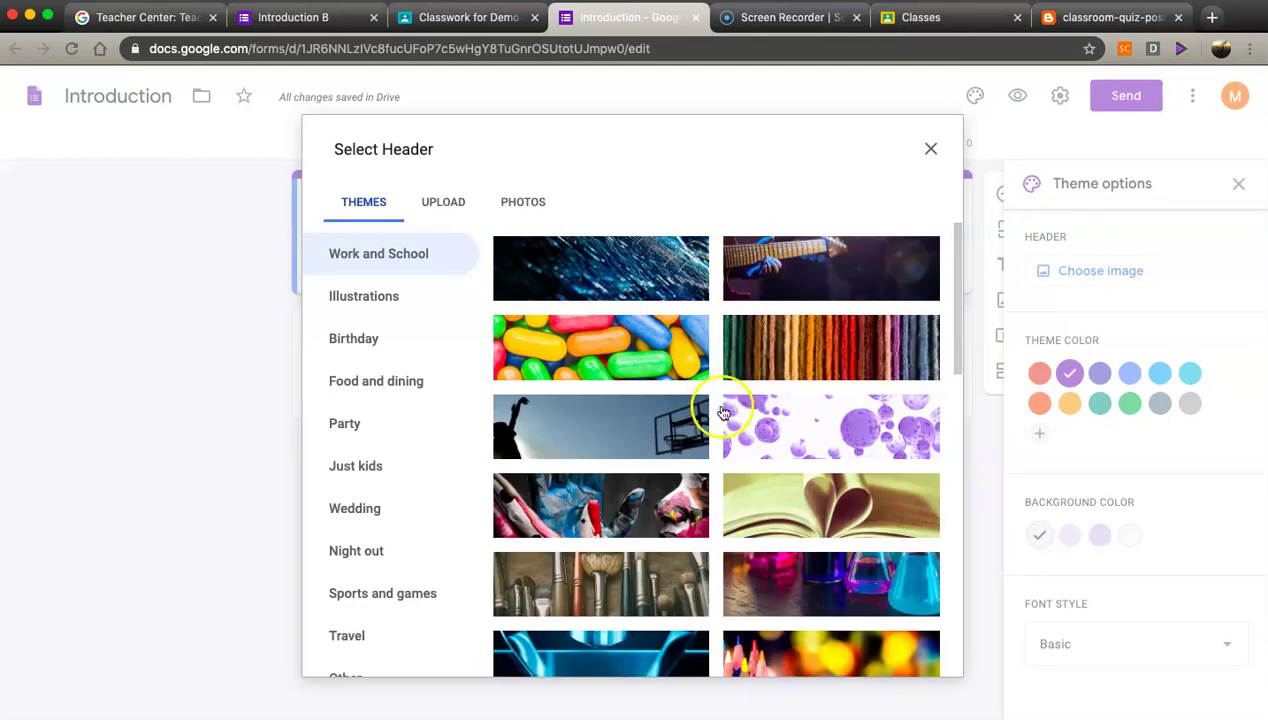
{"action": "left_click", "coordinate": [817, 508]}
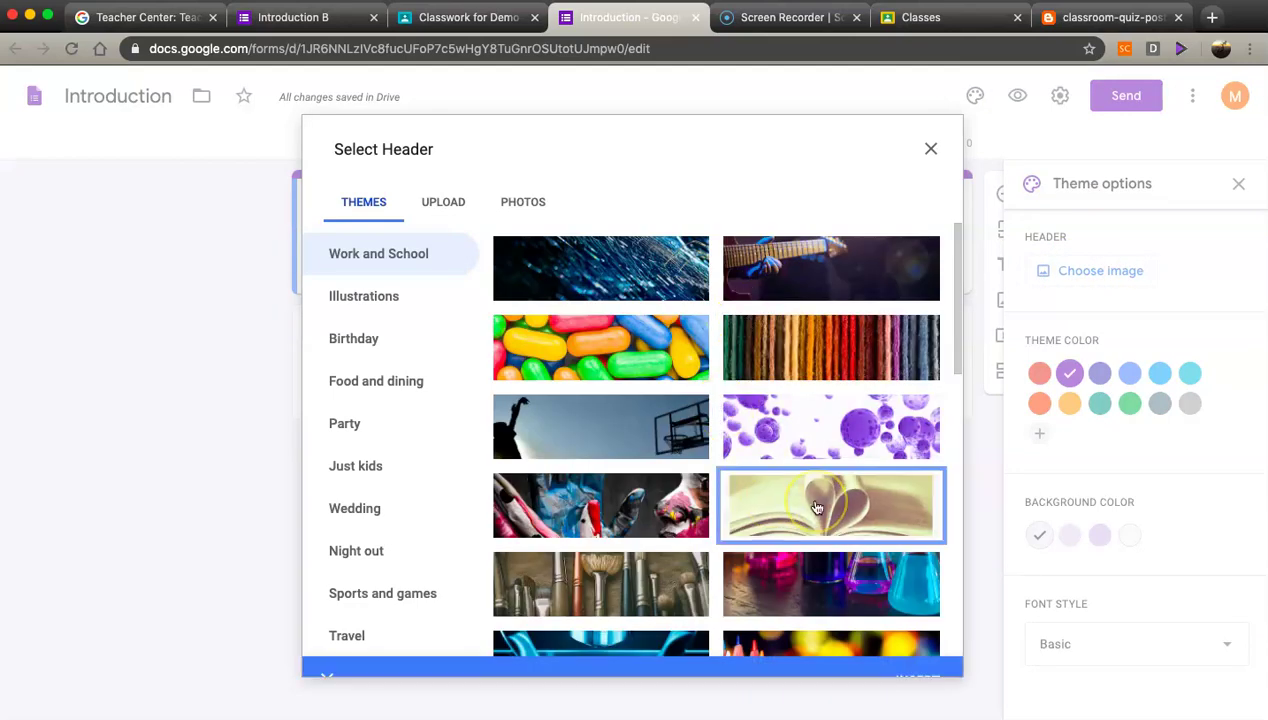
{"action": "left_click", "coordinate": [916, 656]}
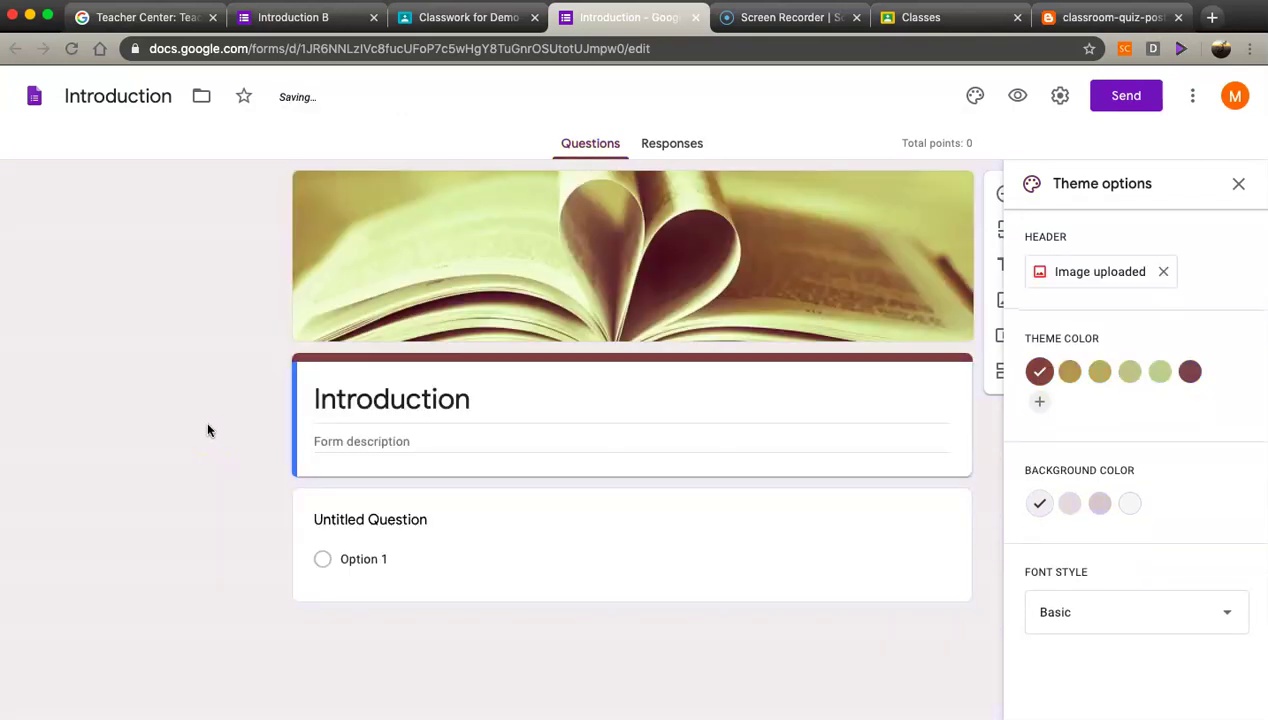
{"action": "left_click", "coordinate": [1239, 184]}
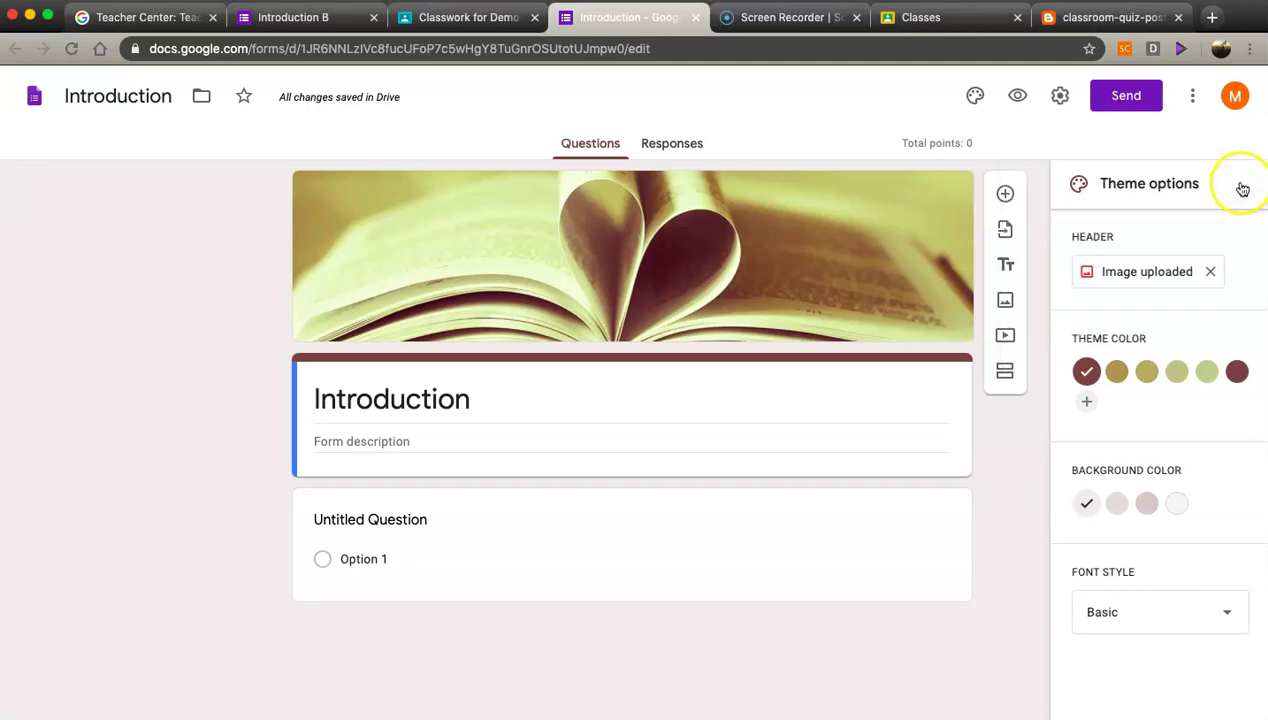
- Set the first multiple-choice question's text to "Your research paper should have an Introduction."
{"action": "left_click", "coordinate": [364, 517]}
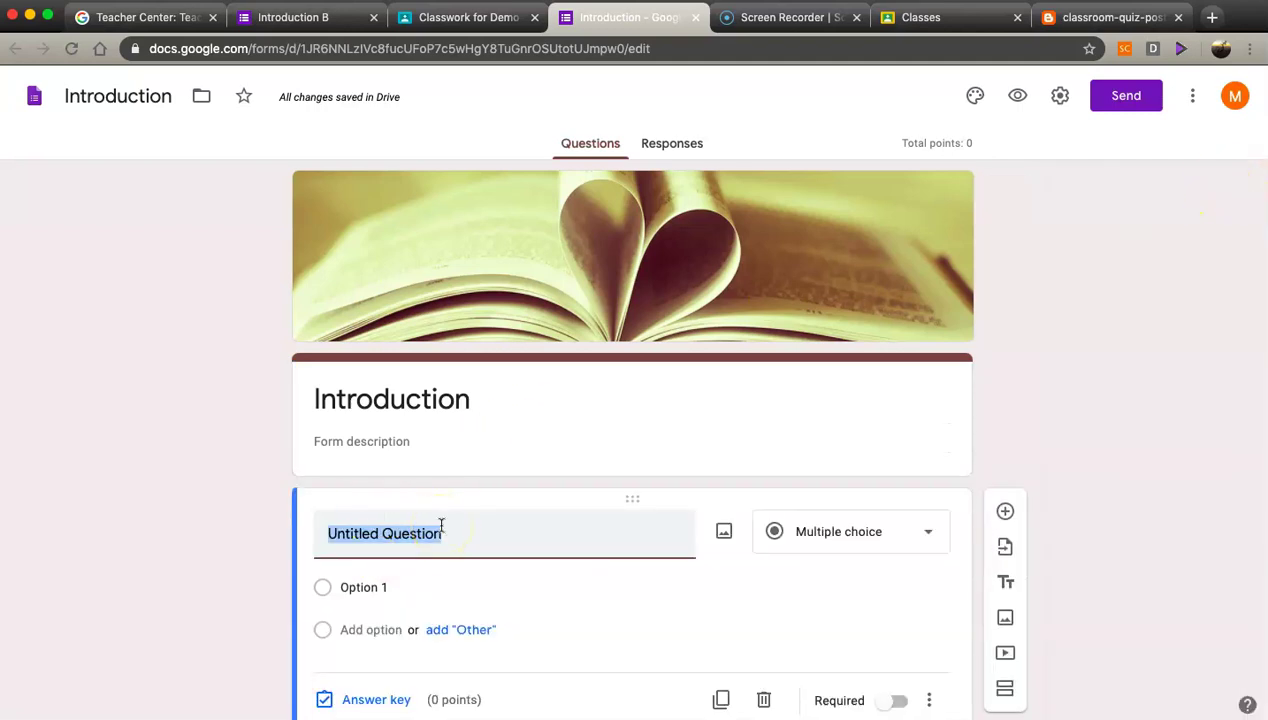
{"action": "left_click", "coordinate": [917, 535]}
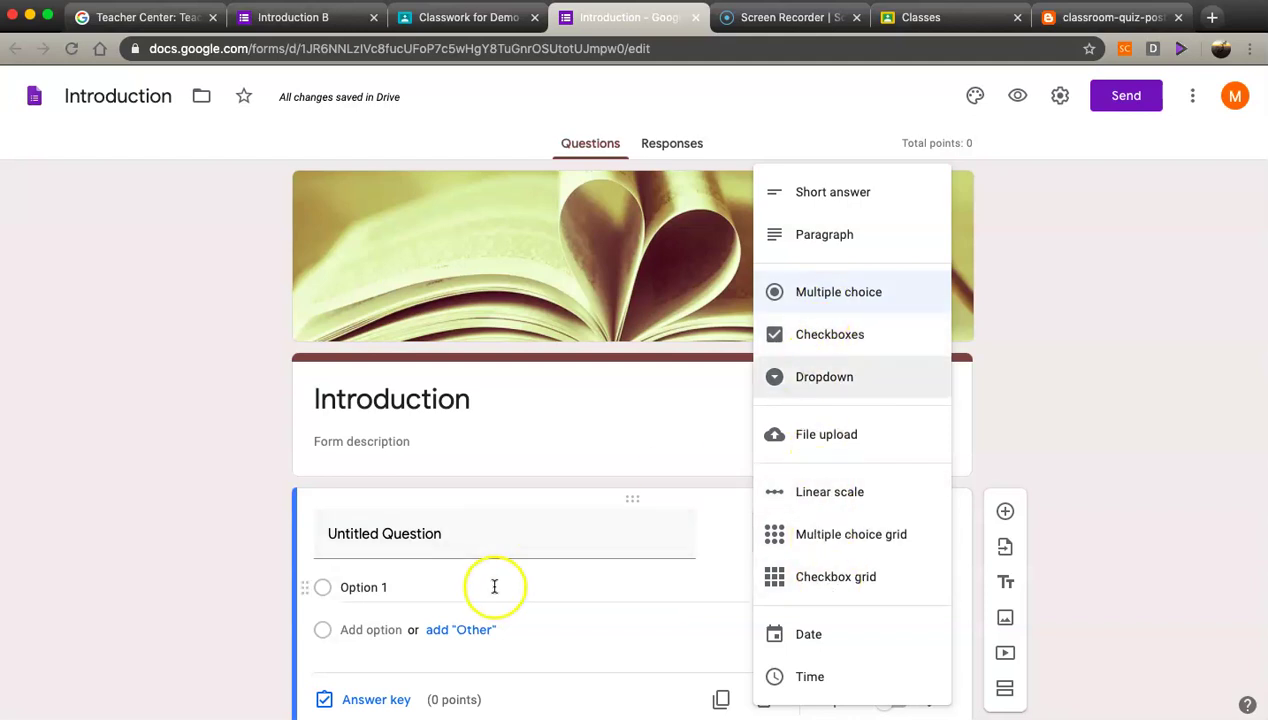
{"action": "left_click", "coordinate": [372, 528]}
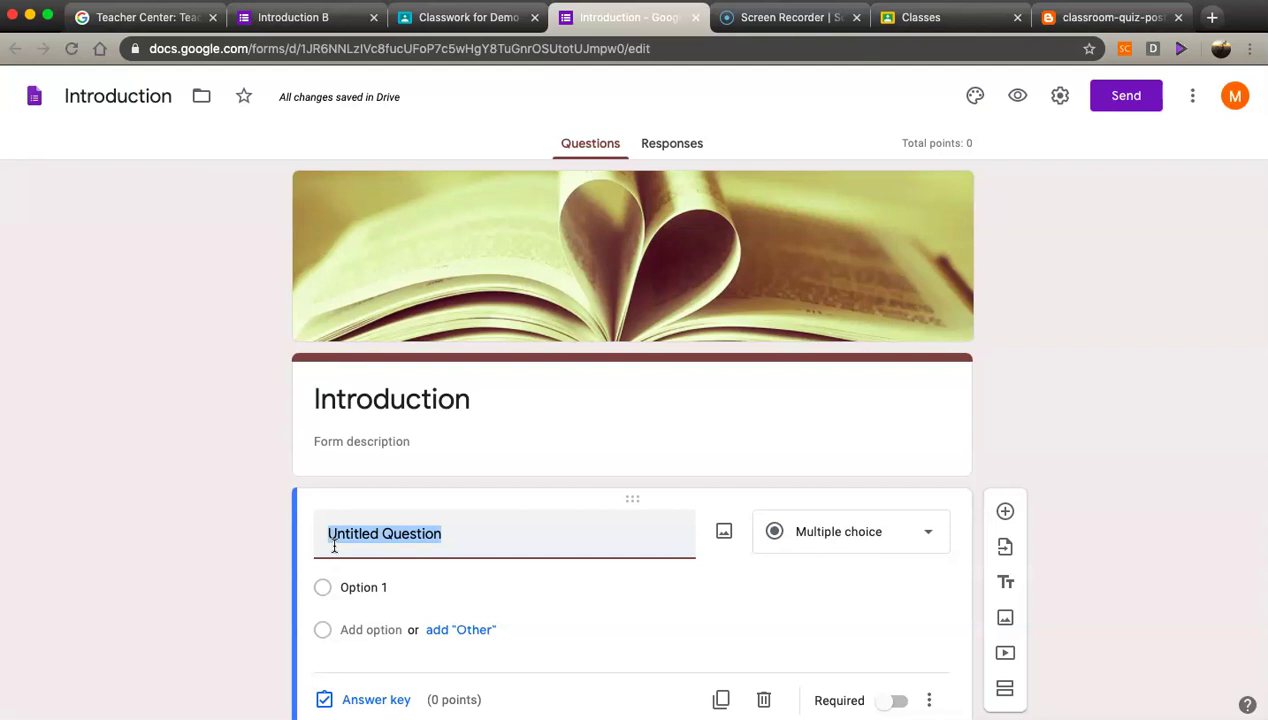
{"action": "type", "text": "Your research paper should have an Introduction."}
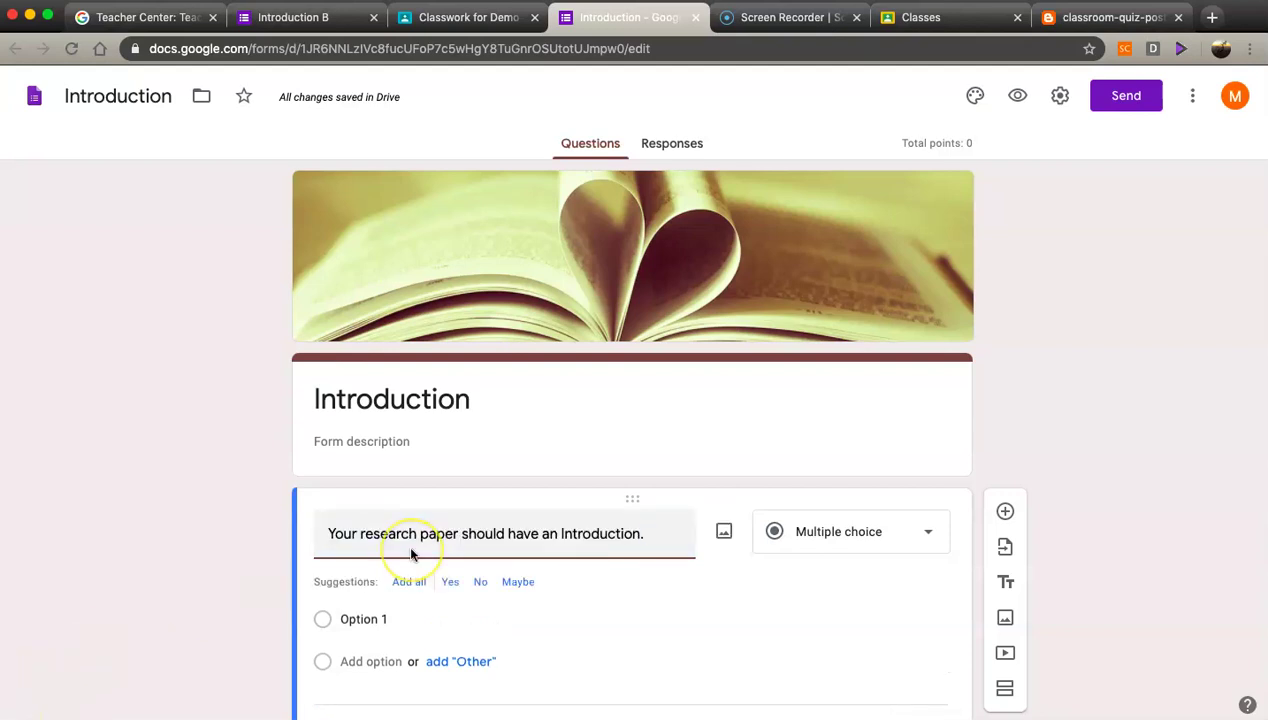
- Give the research paper question two answer options, "true" and "false"
{"action": "scroll", "coordinate": [520, 565], "scroll_direction": "down", "scroll_amount": 2}
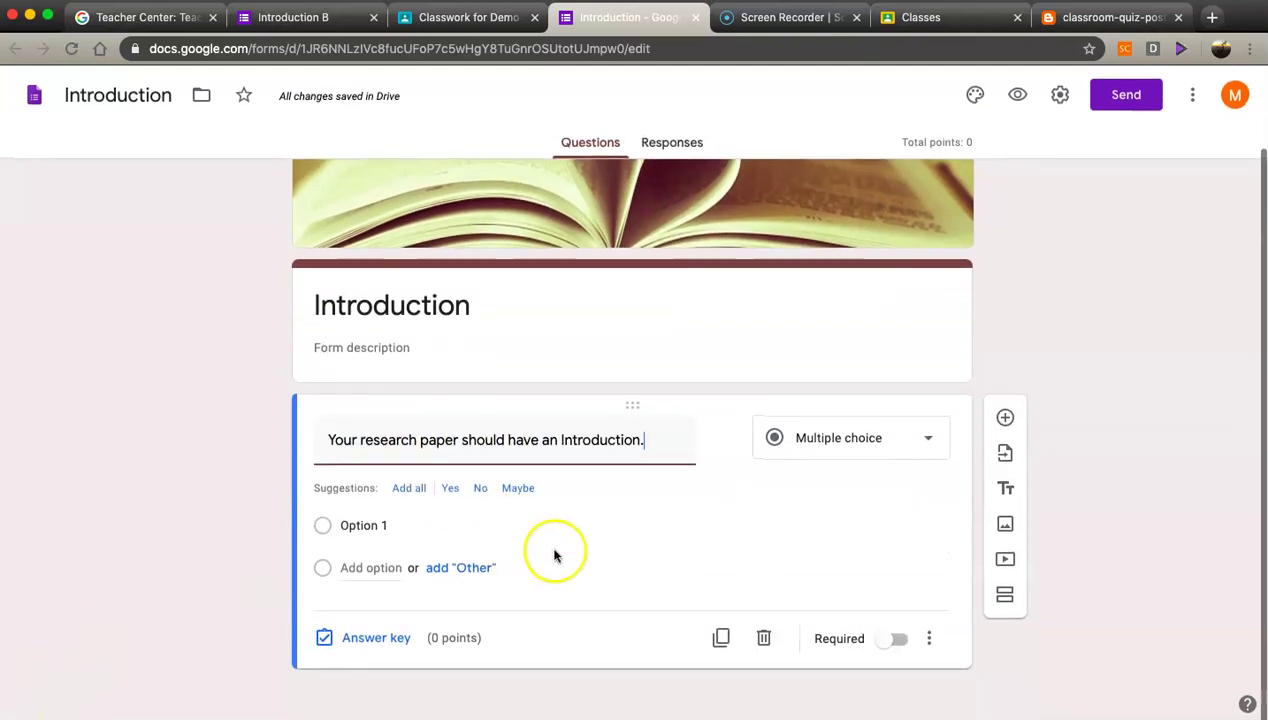
{"action": "left_click", "coordinate": [362, 526]}
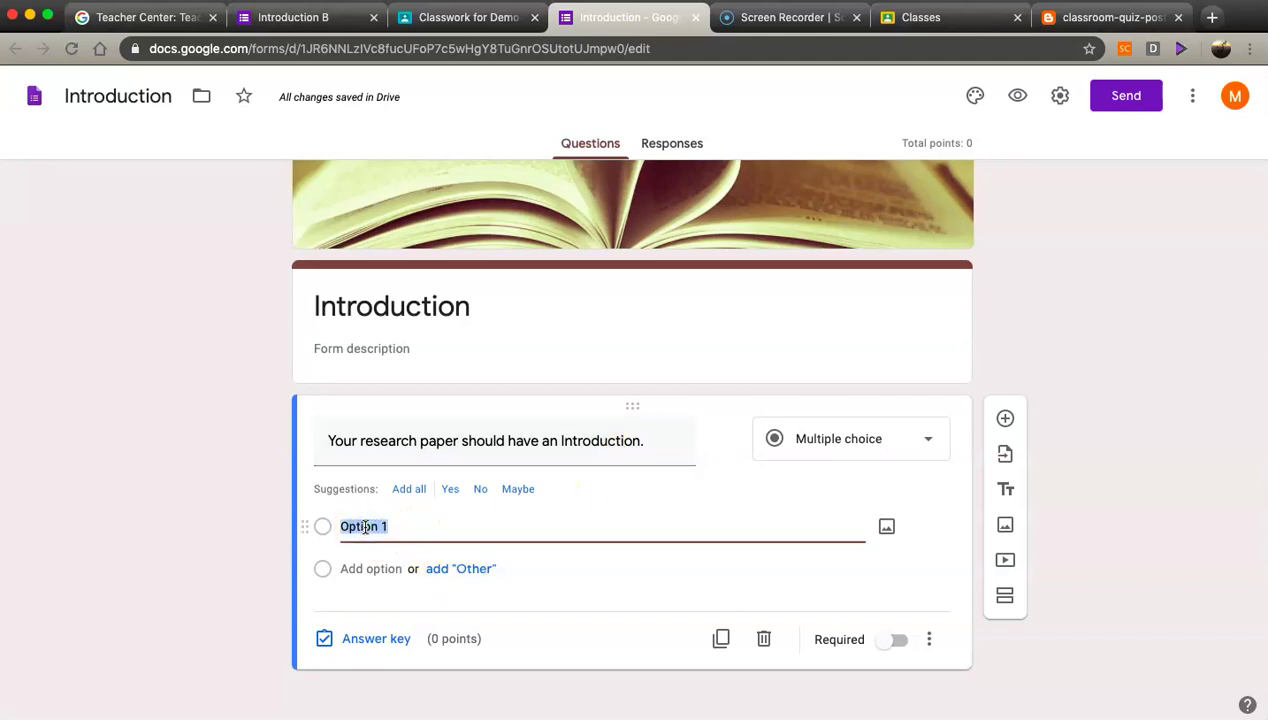
{"action": "type", "text": "true"}
{"action": "left_click", "coordinate": [368, 568]}
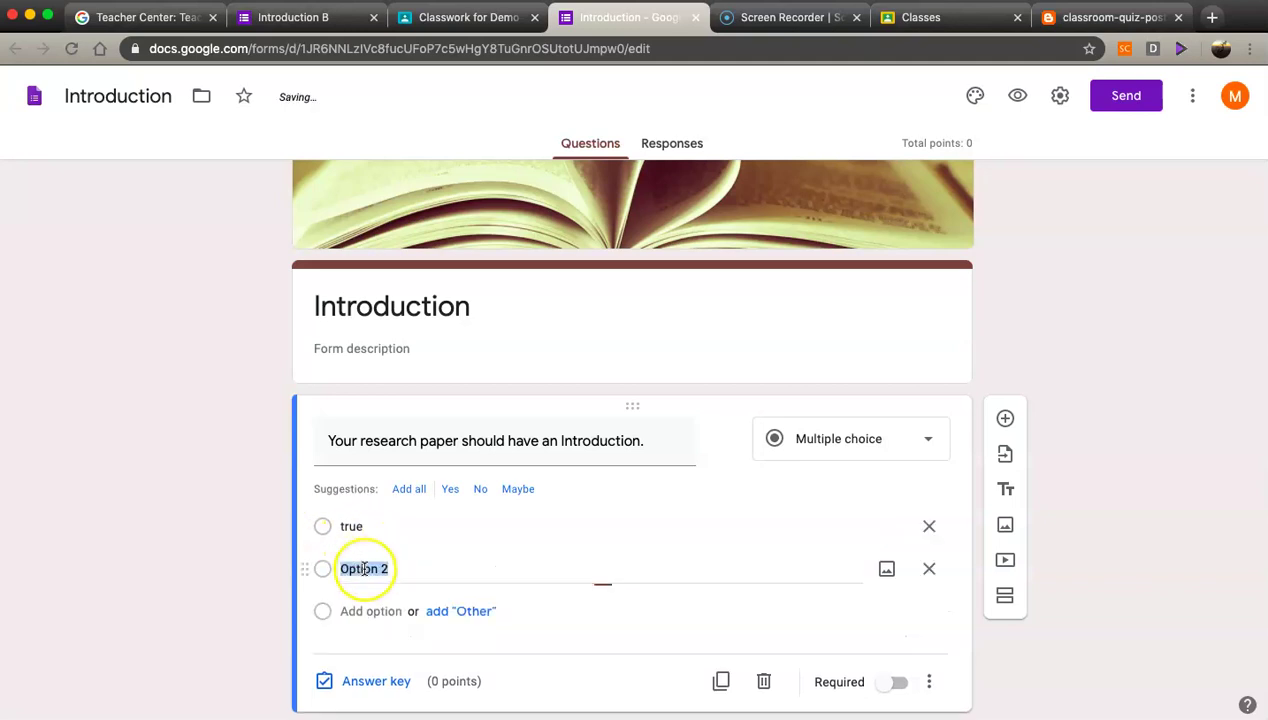
{"action": "type", "text": "false"}
{"action": "scroll", "coordinate": [470, 548], "scroll_direction": "down", "scroll_amount": 2}
{"action": "left_click", "coordinate": [400, 521]}
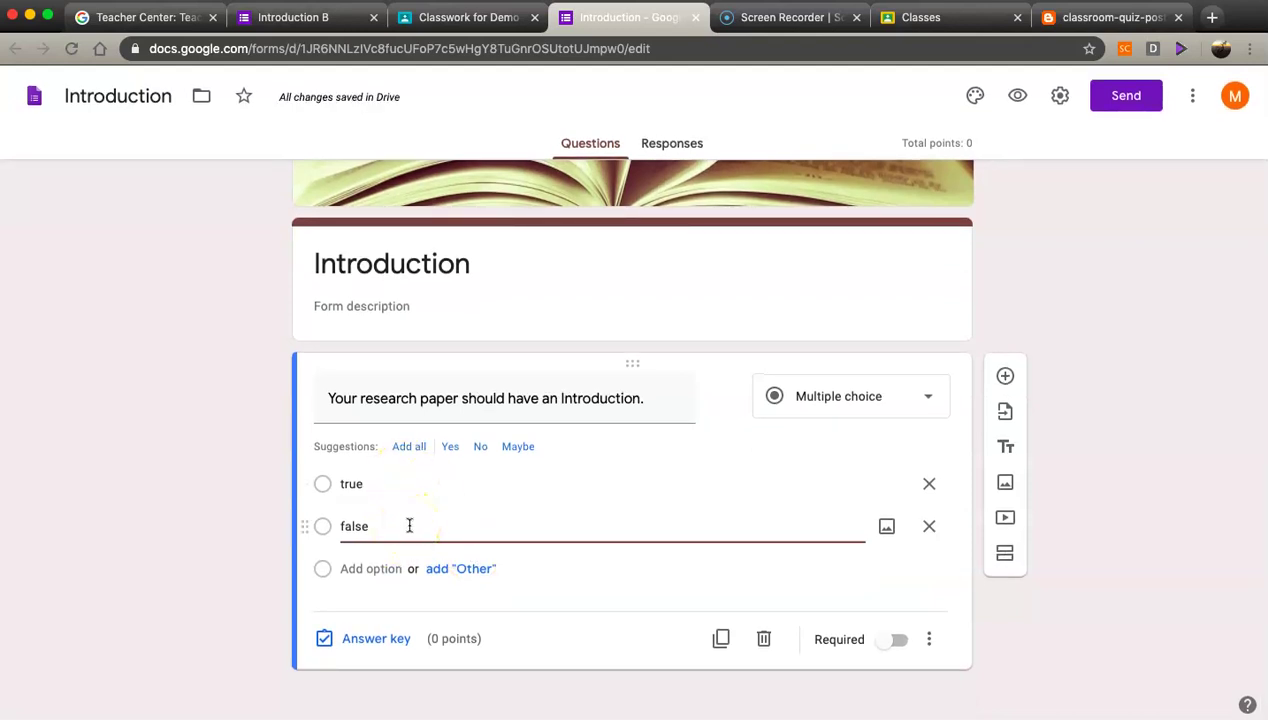
- Set the question's answer key to "true", worth 2 points
{"action": "left_click", "coordinate": [373, 640]}
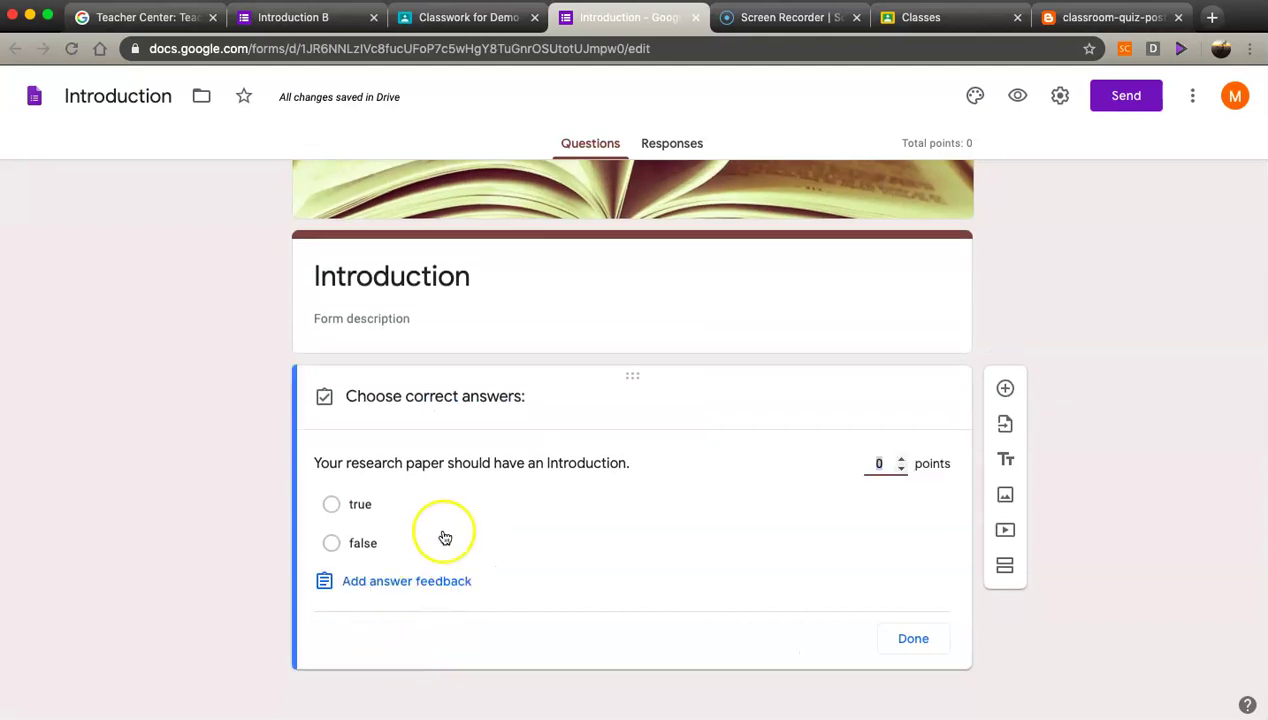
{"action": "left_click", "coordinate": [330, 503]}
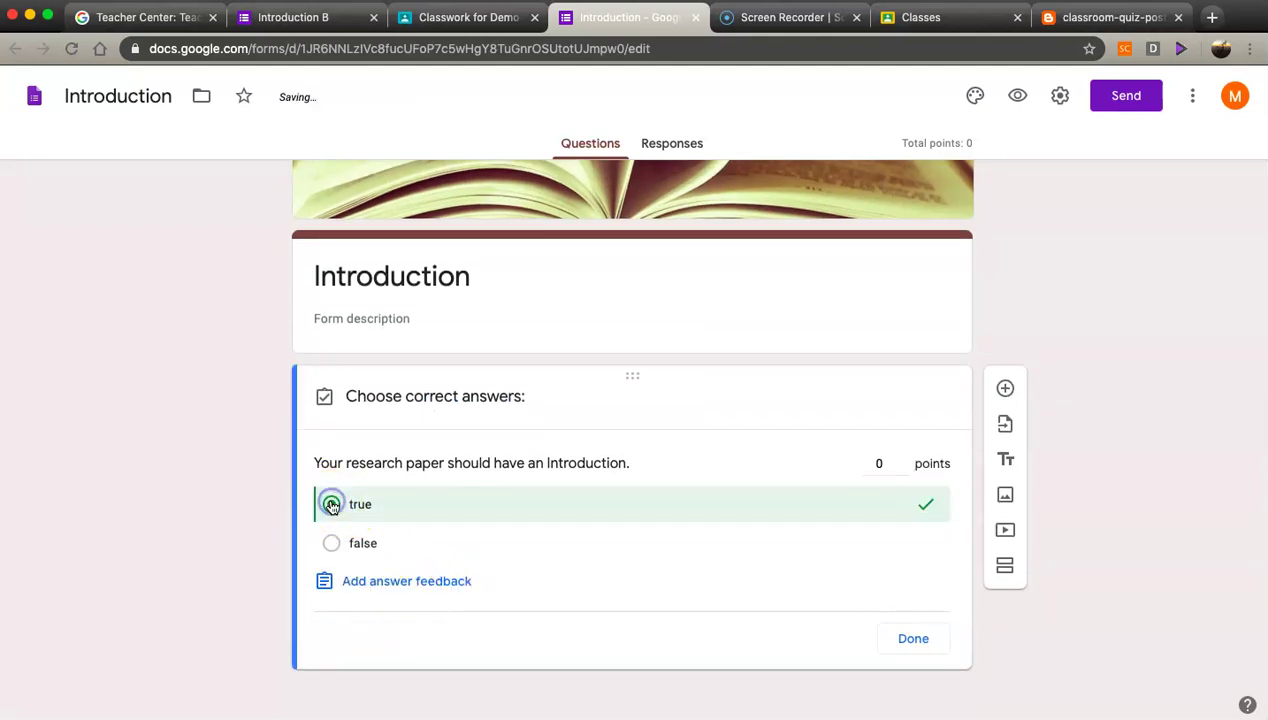
{"action": "left_click", "coordinate": [901, 458]}
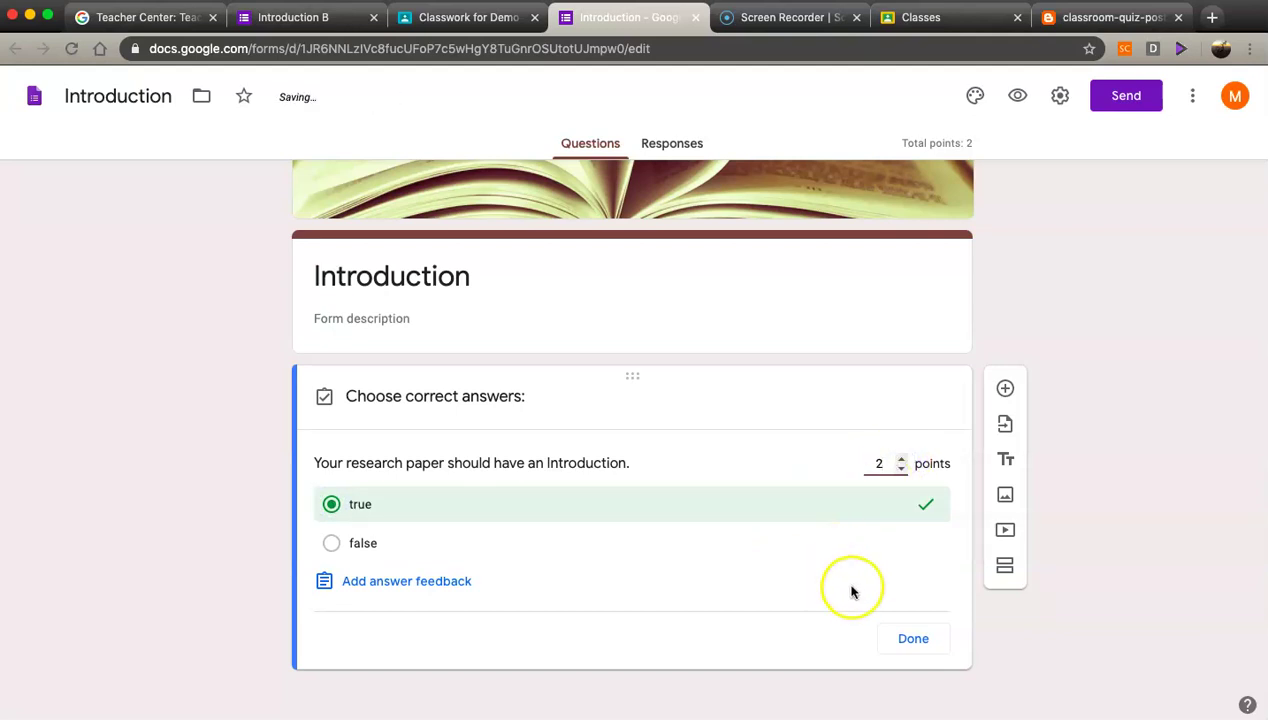
{"action": "left_click", "coordinate": [912, 640]}
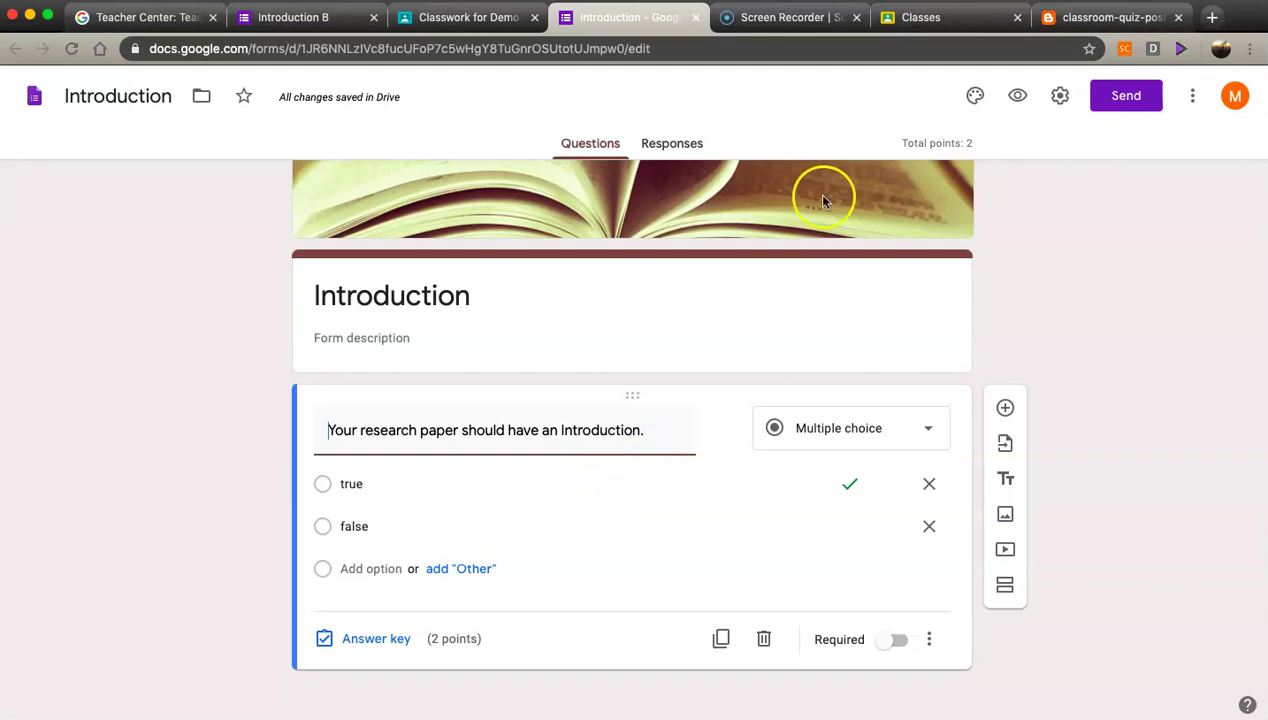
- Preview the quiz as a student, try both answer options, and leave the preview without submitting
{"action": "left_click", "coordinate": [1017, 97]}
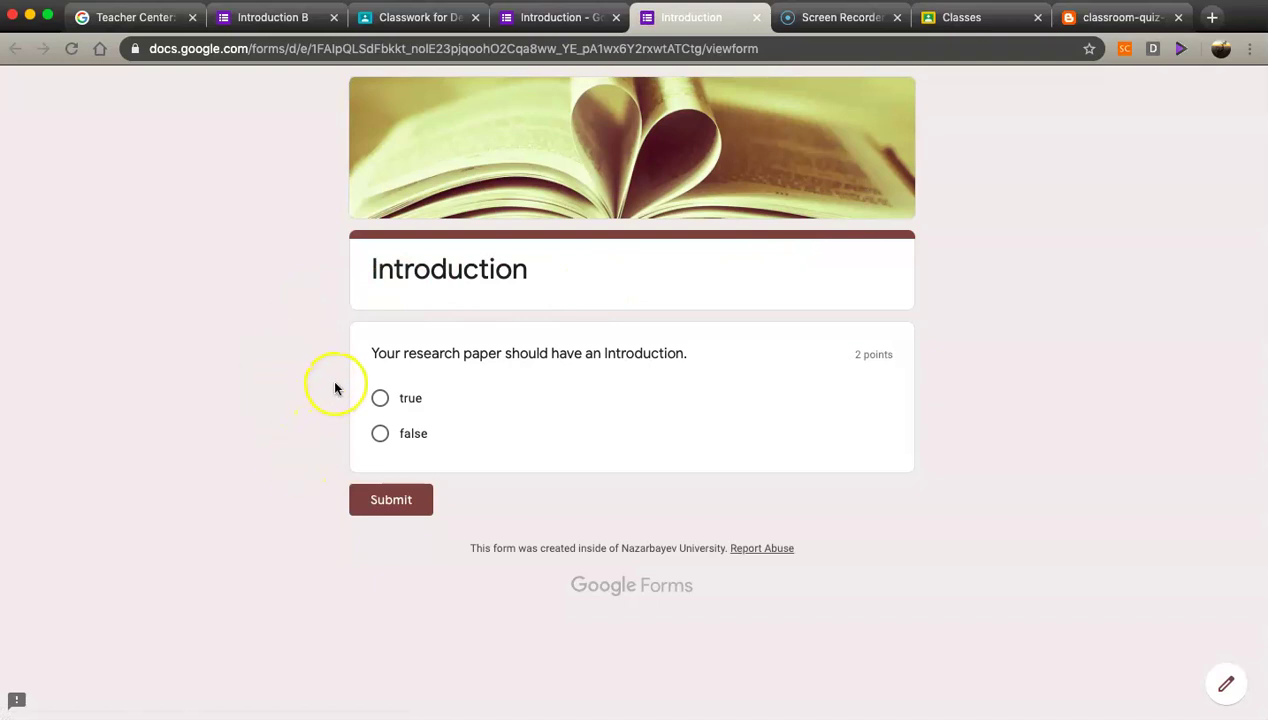
{"action": "left_click", "coordinate": [380, 398]}
{"action": "left_click", "coordinate": [380, 433]}
{"action": "left_click", "coordinate": [380, 398]}
{"action": "left_click", "coordinate": [756, 19]}
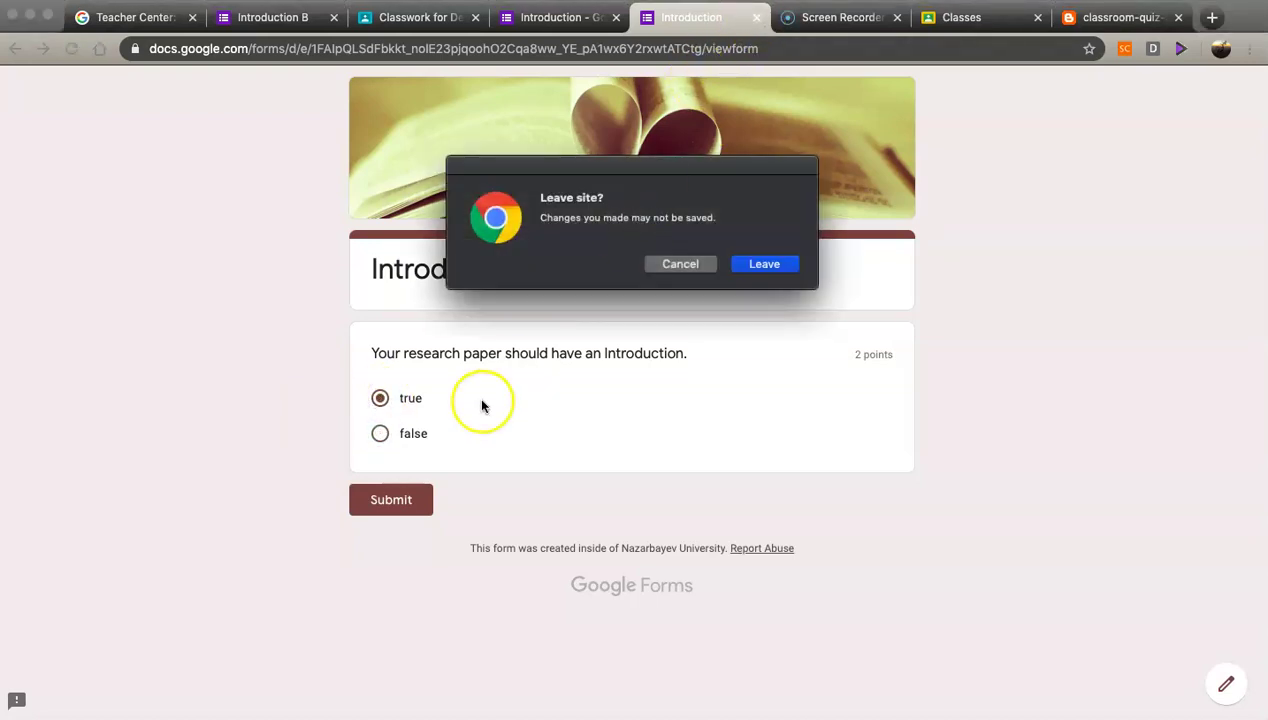
{"action": "left_click", "coordinate": [755, 264]}
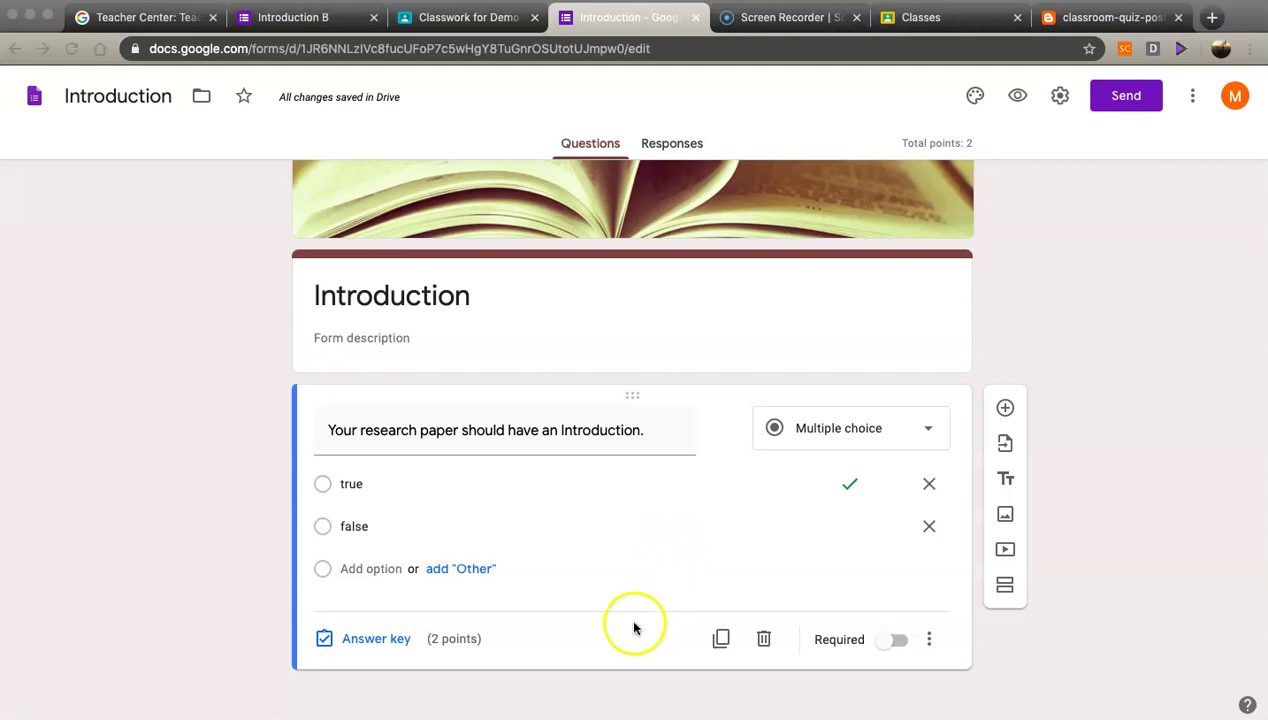
- Duplicate the question and change the copy's text to "Every Introduction should have a recommendation."
{"action": "left_click", "coordinate": [720, 642]}
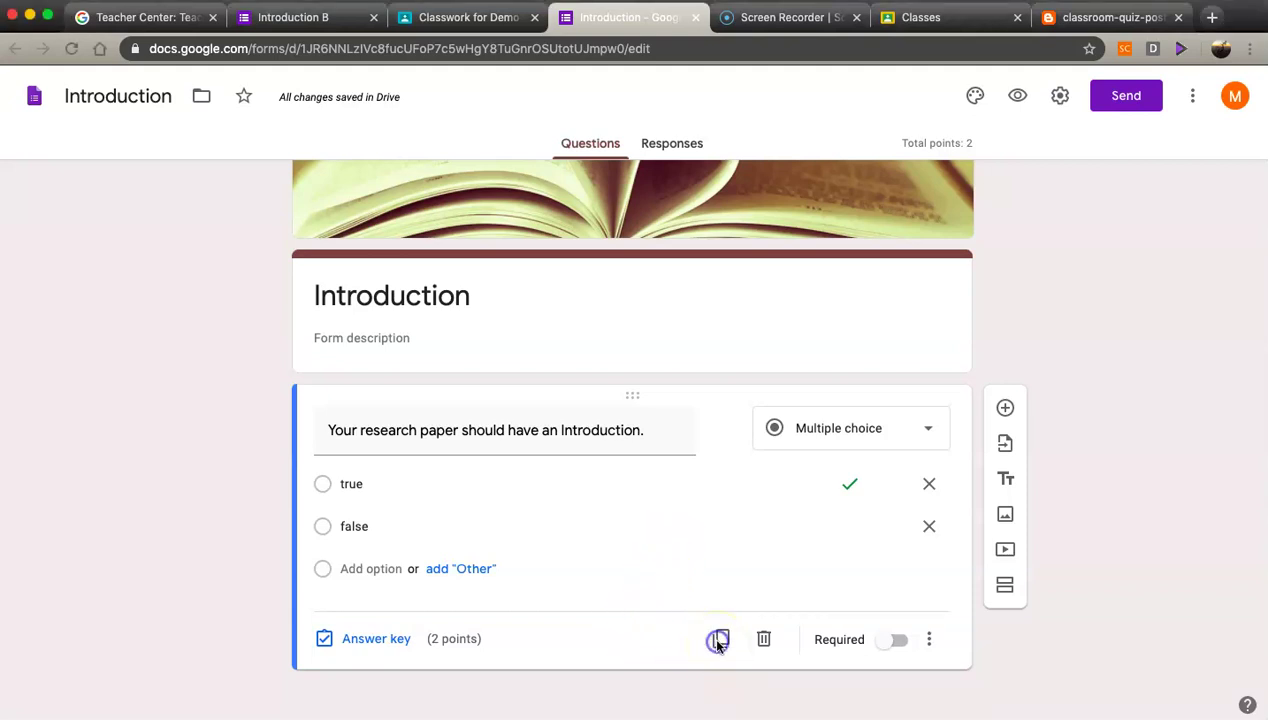
{"action": "left_click", "coordinate": [720, 640]}
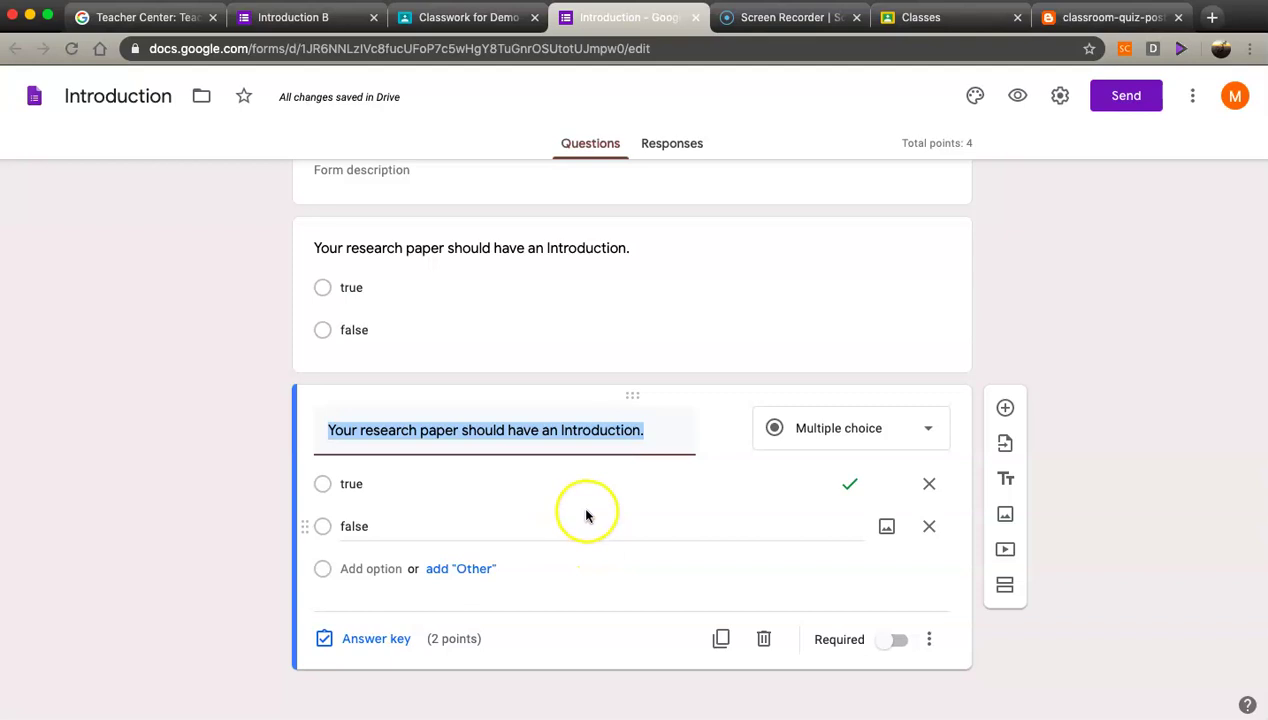
{"action": "left_click", "coordinate": [630, 445]}
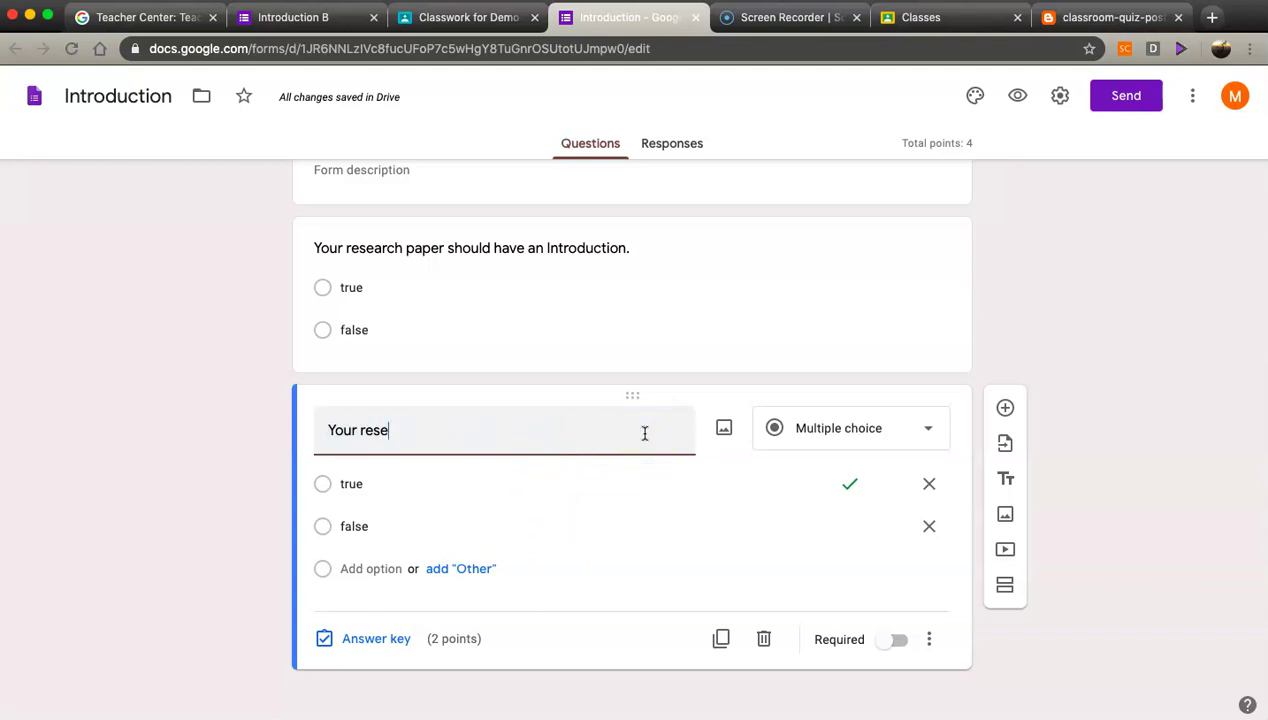
{"action": "key", "text": "BackSpace"}
{"action": "type", "text": "Every Introduction should have a recommendation."}
{"action": "left_click", "coordinate": [418, 440]}
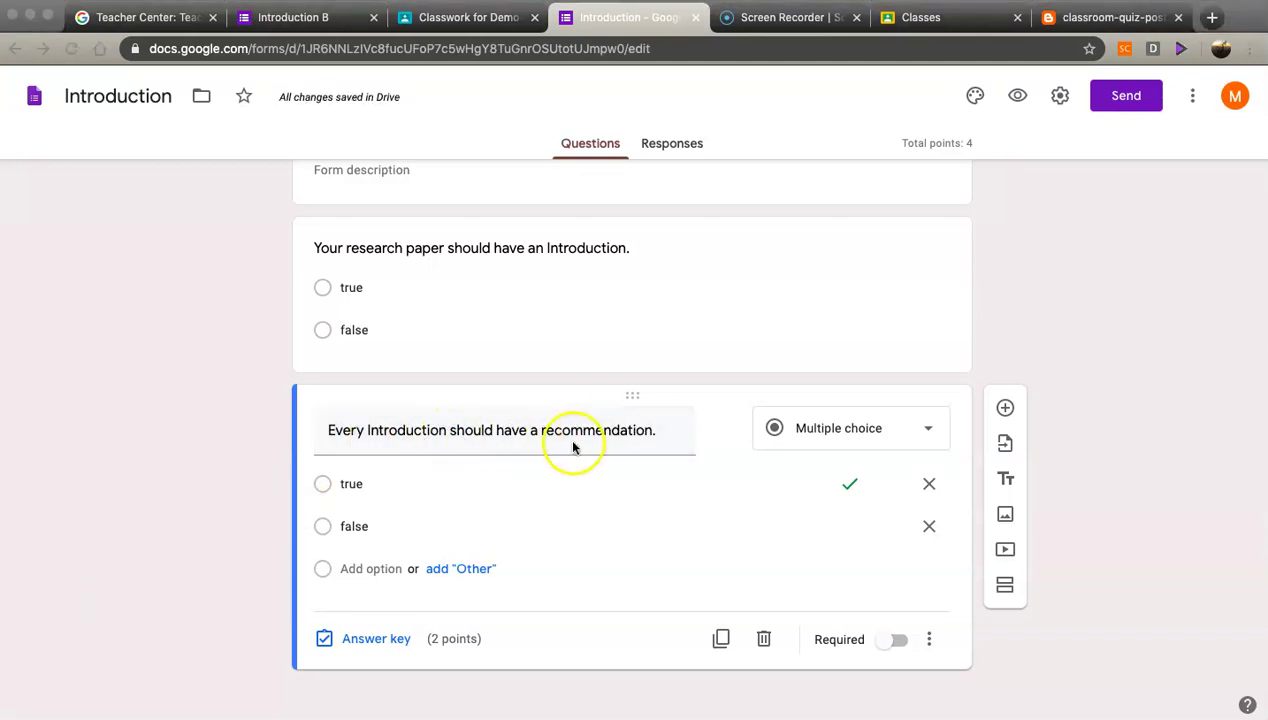
- Change the recommendation question's answer key so that only "false" is the correct answer
{"action": "left_click", "coordinate": [374, 641]}
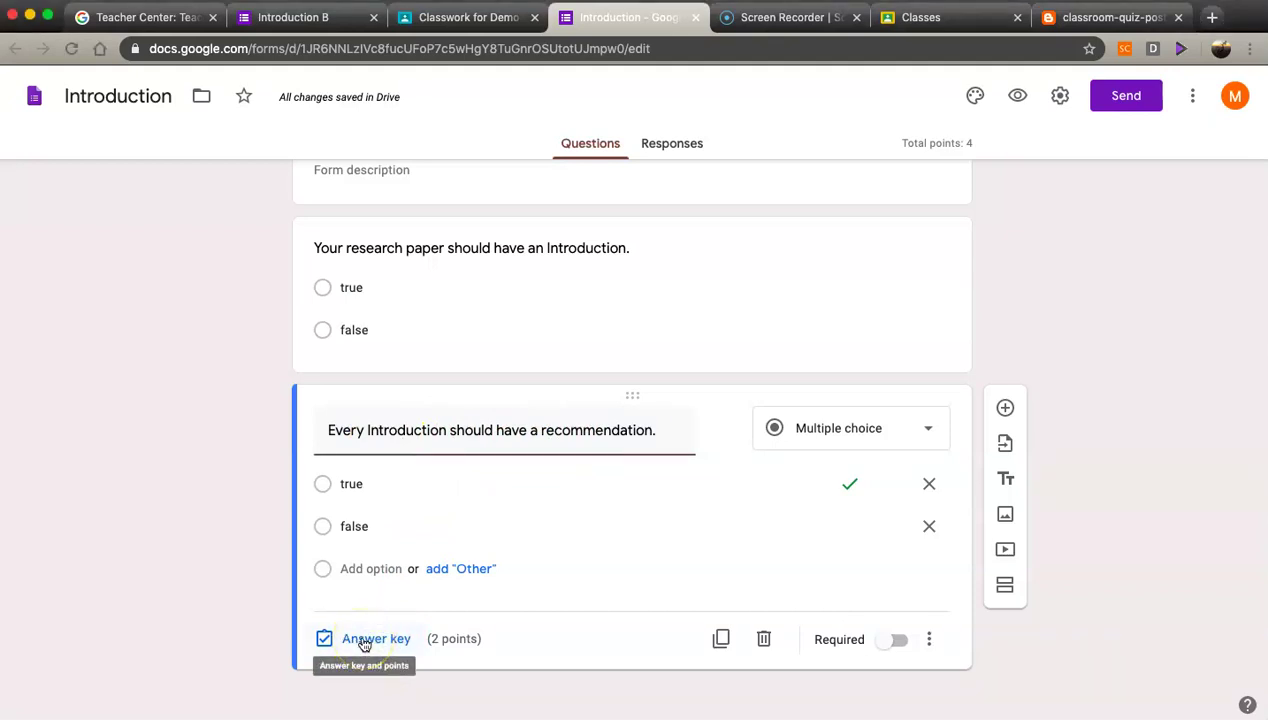
{"action": "left_click", "coordinate": [364, 643]}
{"action": "left_click", "coordinate": [331, 564]}
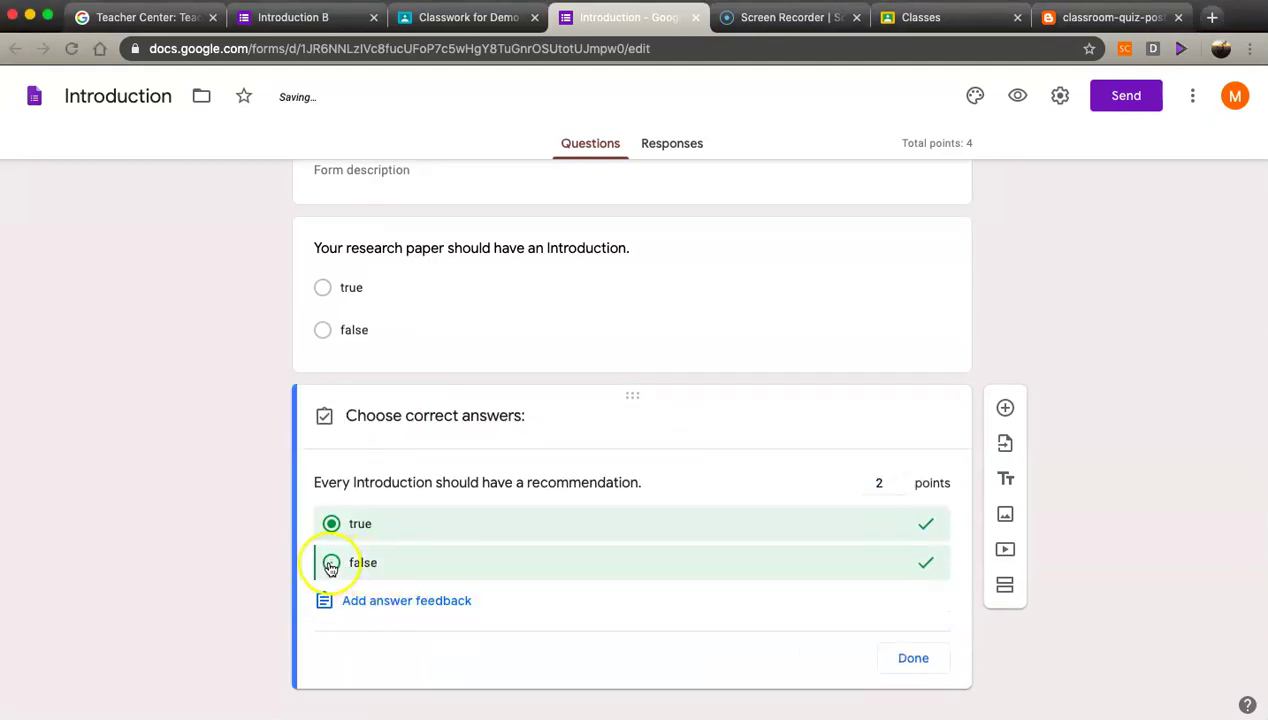
{"action": "left_click", "coordinate": [918, 525]}
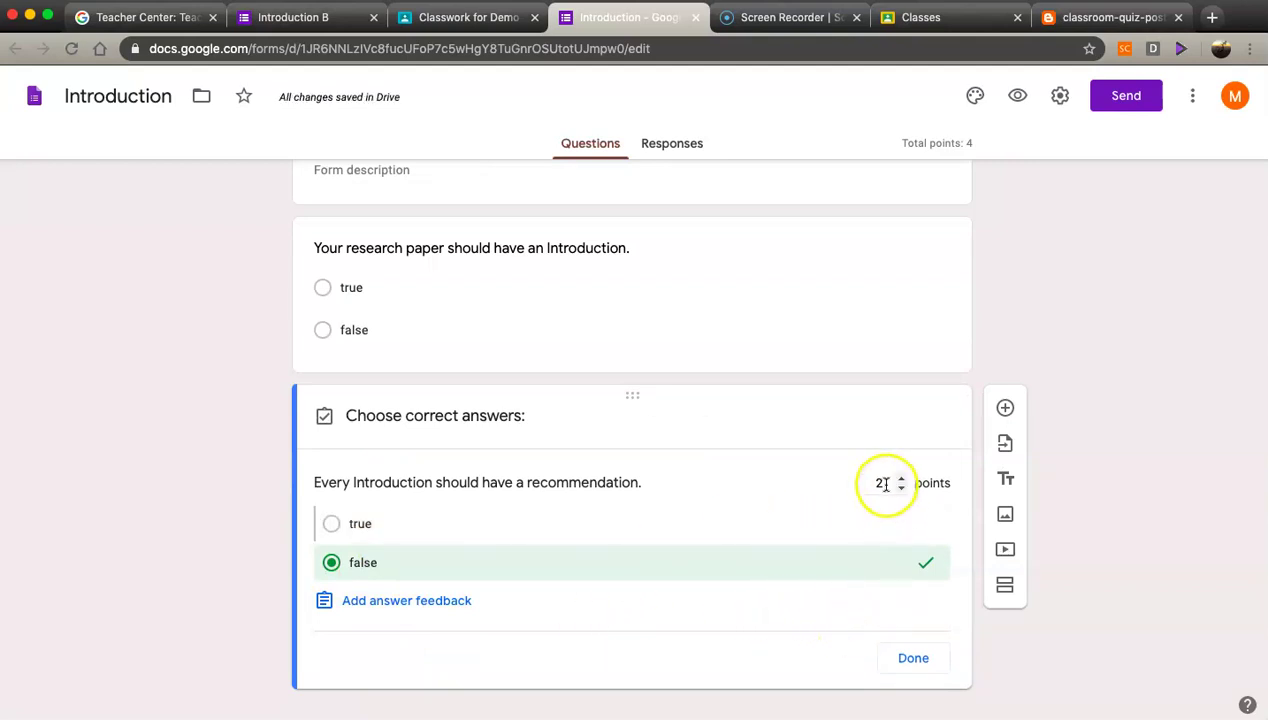
{"action": "left_click", "coordinate": [913, 658]}
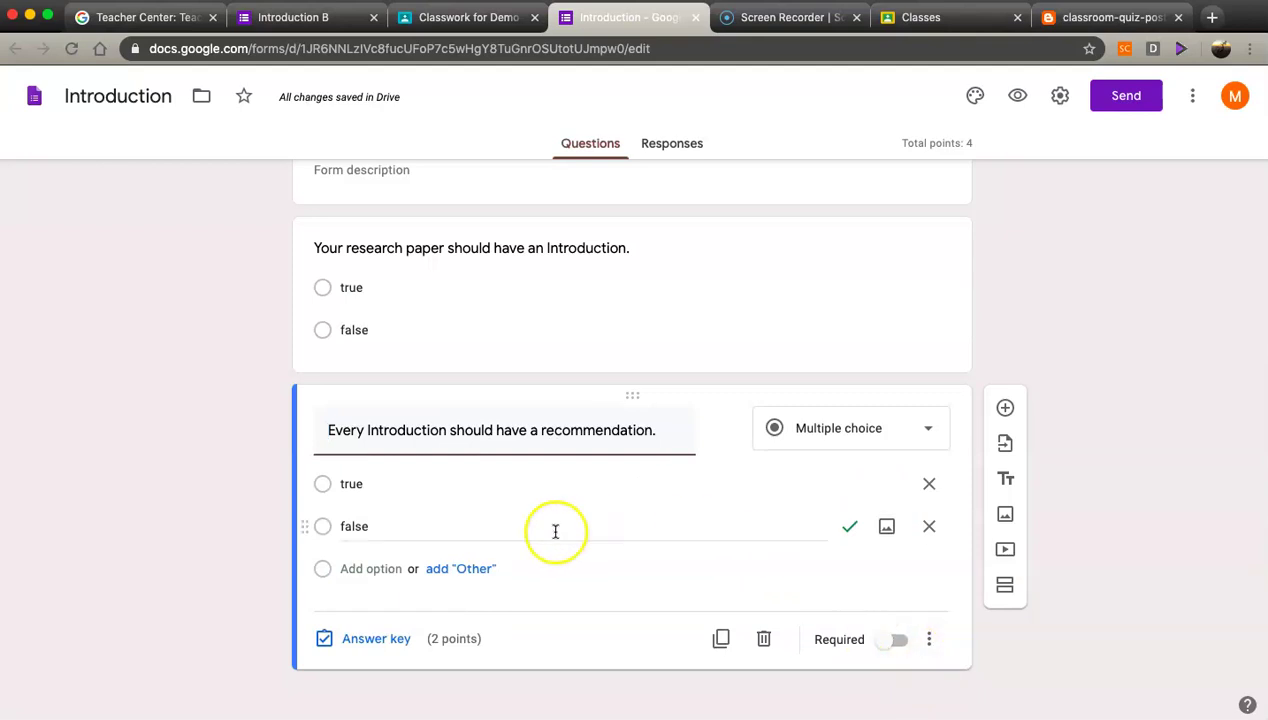
{"action": "left_click", "coordinate": [602, 551]}
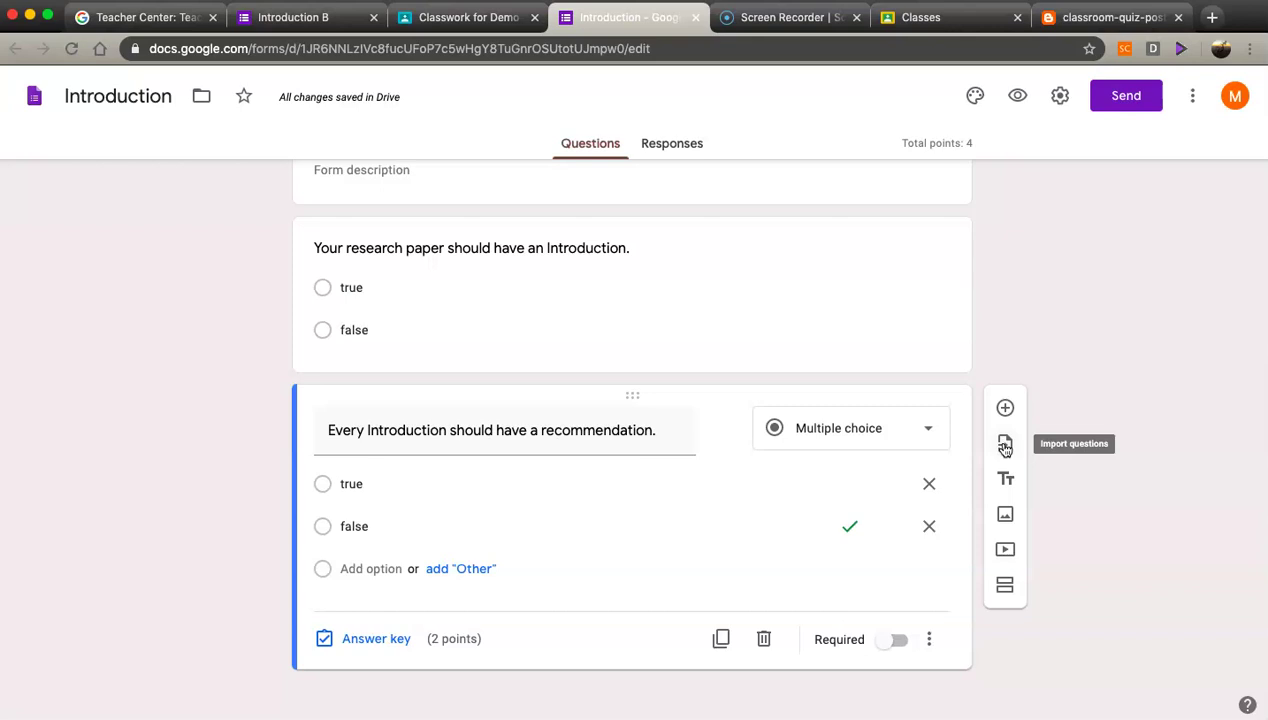
- Import the multiple-choice question "which of the following does not belong in the introduction?" from the Introduction B form and review it
{"action": "left_click", "coordinate": [1005, 447]}
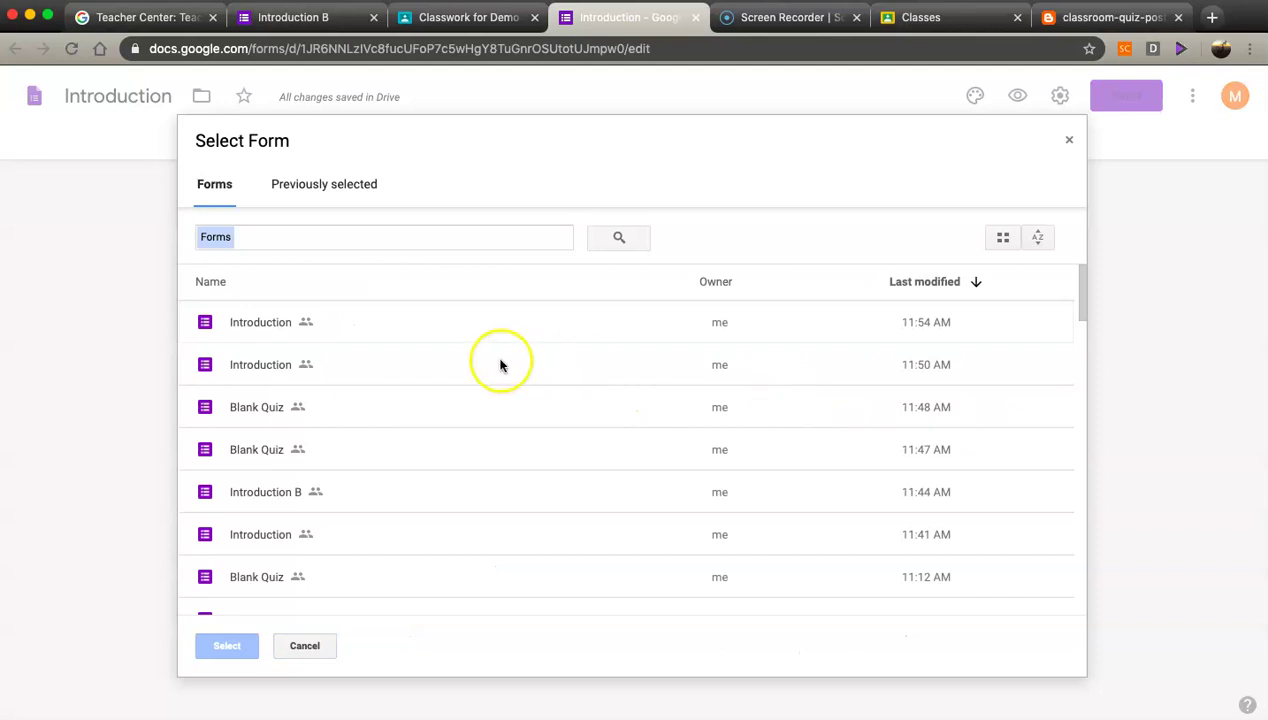
{"action": "double_click", "coordinate": [453, 492]}
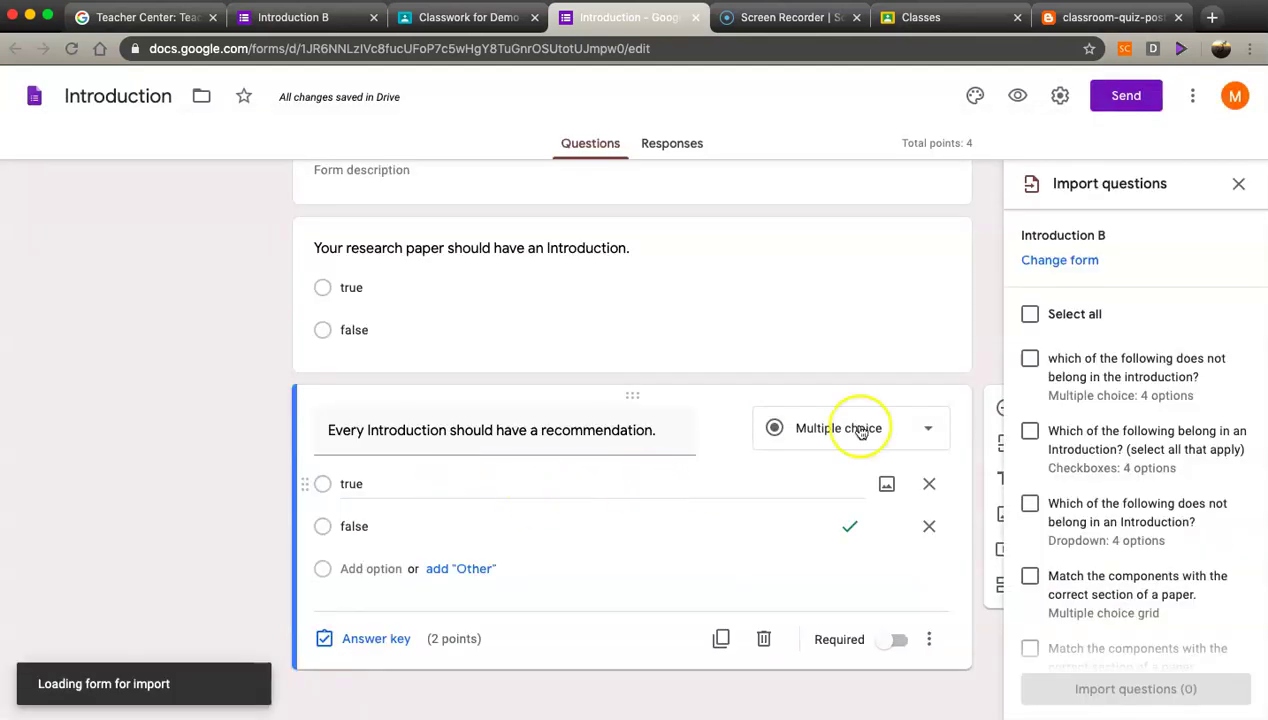
{"action": "scroll", "coordinate": [1095, 439], "scroll_direction": "down", "scroll_amount": 5}
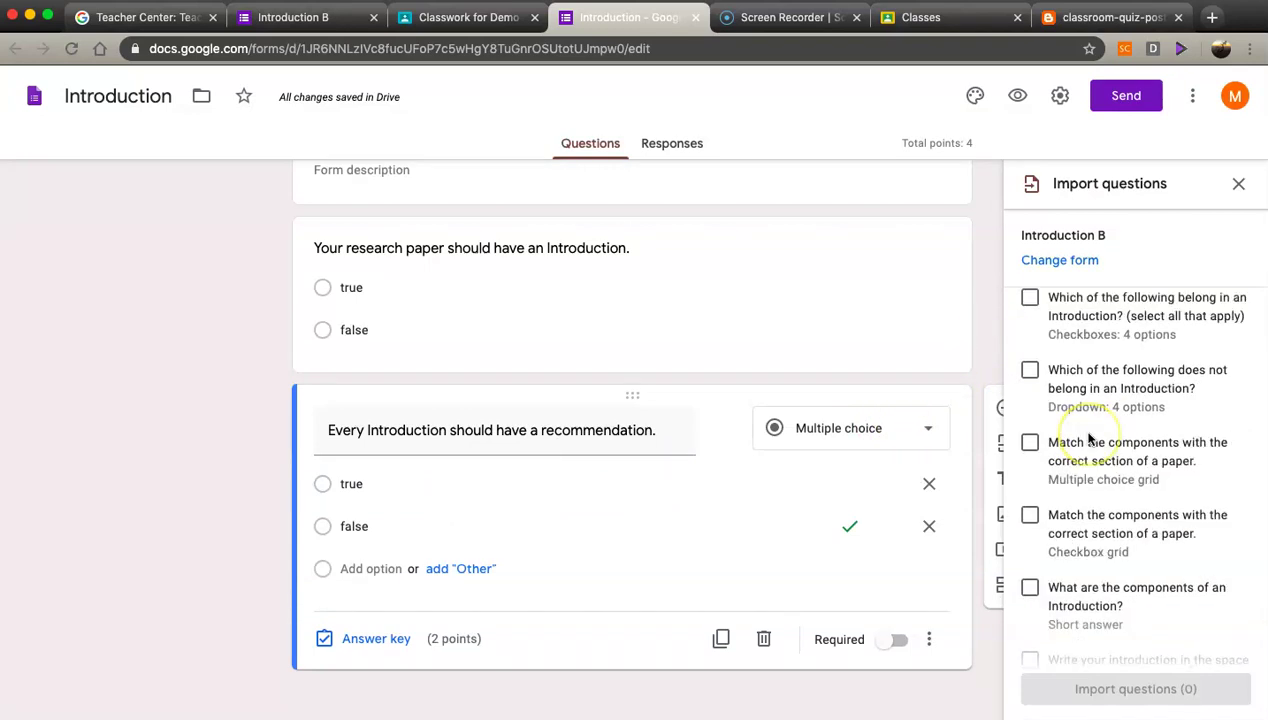
{"action": "scroll", "coordinate": [1090, 438], "scroll_direction": "up", "scroll_amount": 5}
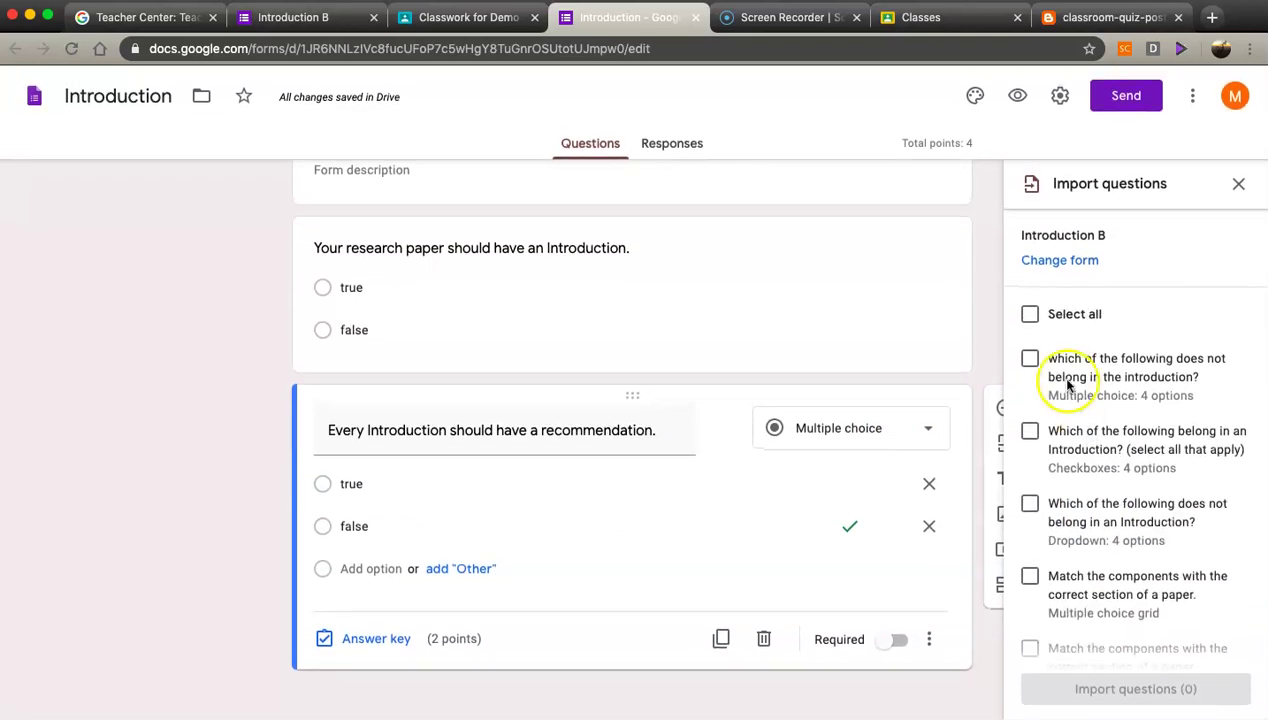
{"action": "left_click", "coordinate": [1030, 359]}
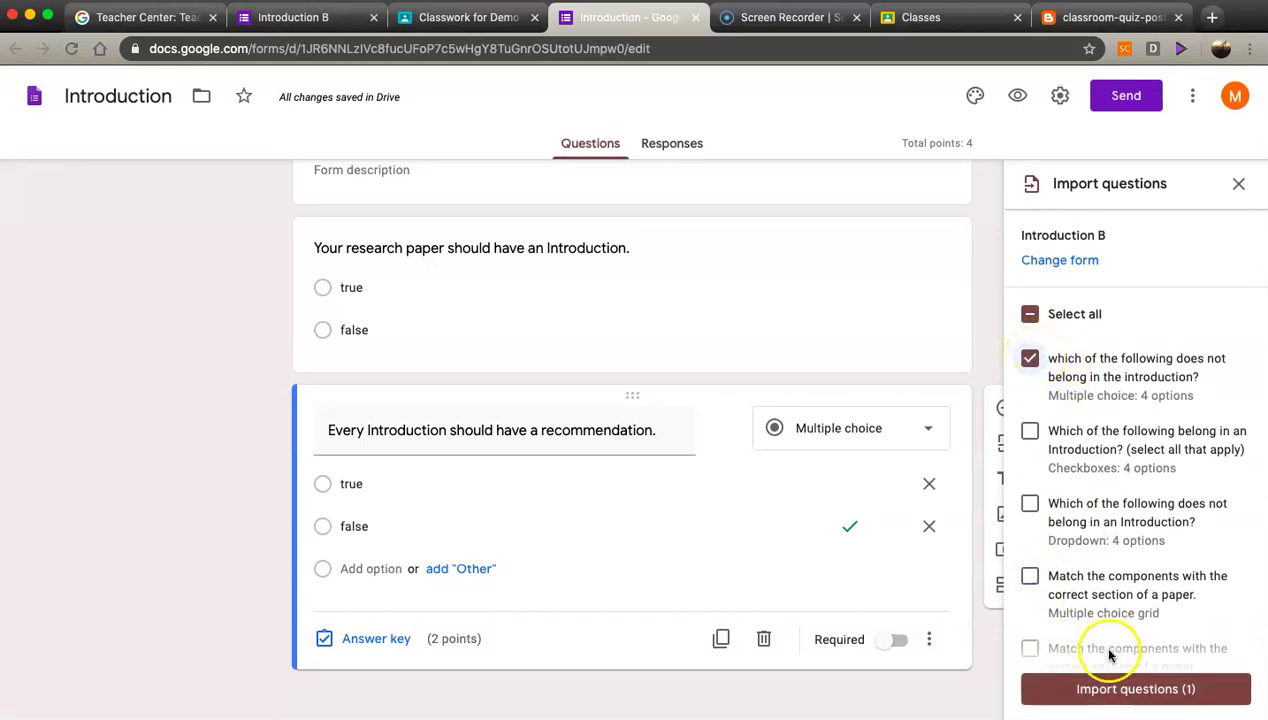
{"action": "left_click", "coordinate": [1113, 697]}
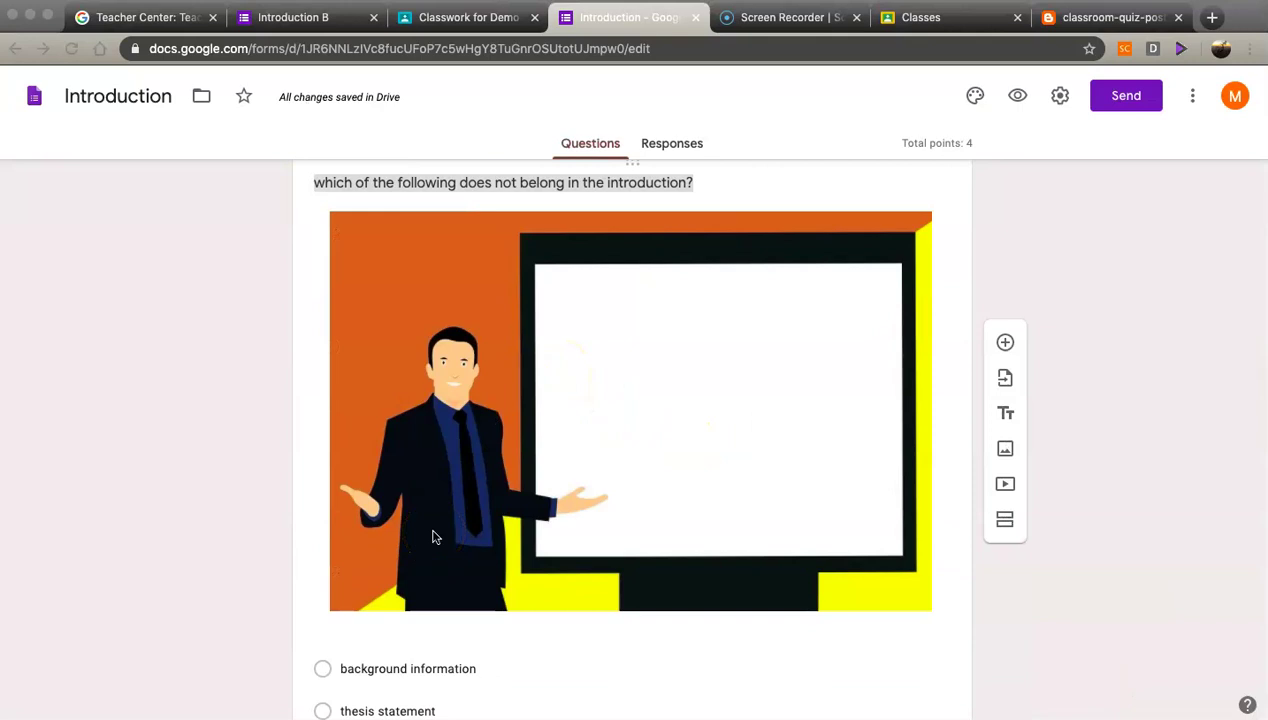
{"action": "scroll", "coordinate": [433, 537], "scroll_direction": "down", "scroll_amount": 2}
{"action": "scroll", "coordinate": [433, 537], "scroll_direction": "up", "scroll_amount": 2}
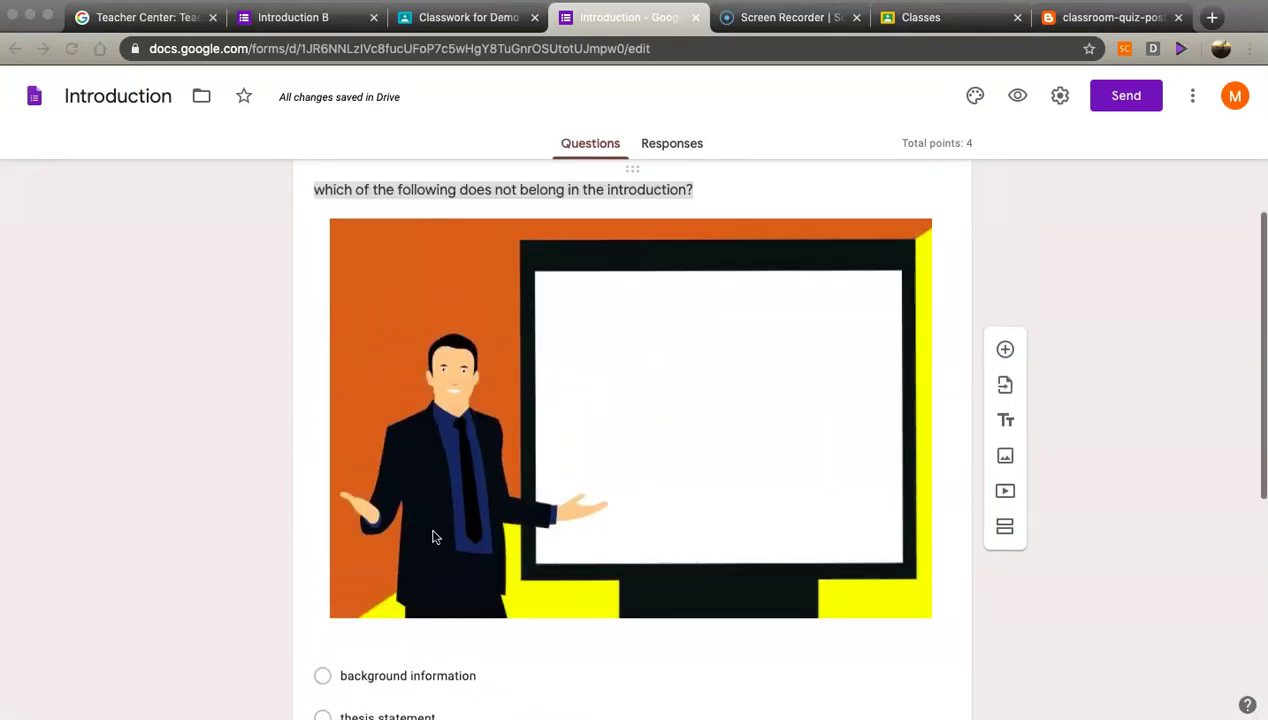
{"action": "scroll", "coordinate": [433, 537], "scroll_direction": "down", "scroll_amount": 2}
{"action": "scroll", "coordinate": [433, 537], "scroll_direction": "down", "scroll_amount": 8}
- Add a new blank question after the recommendation question and display the available question types
{"action": "left_click", "coordinate": [487, 552]}
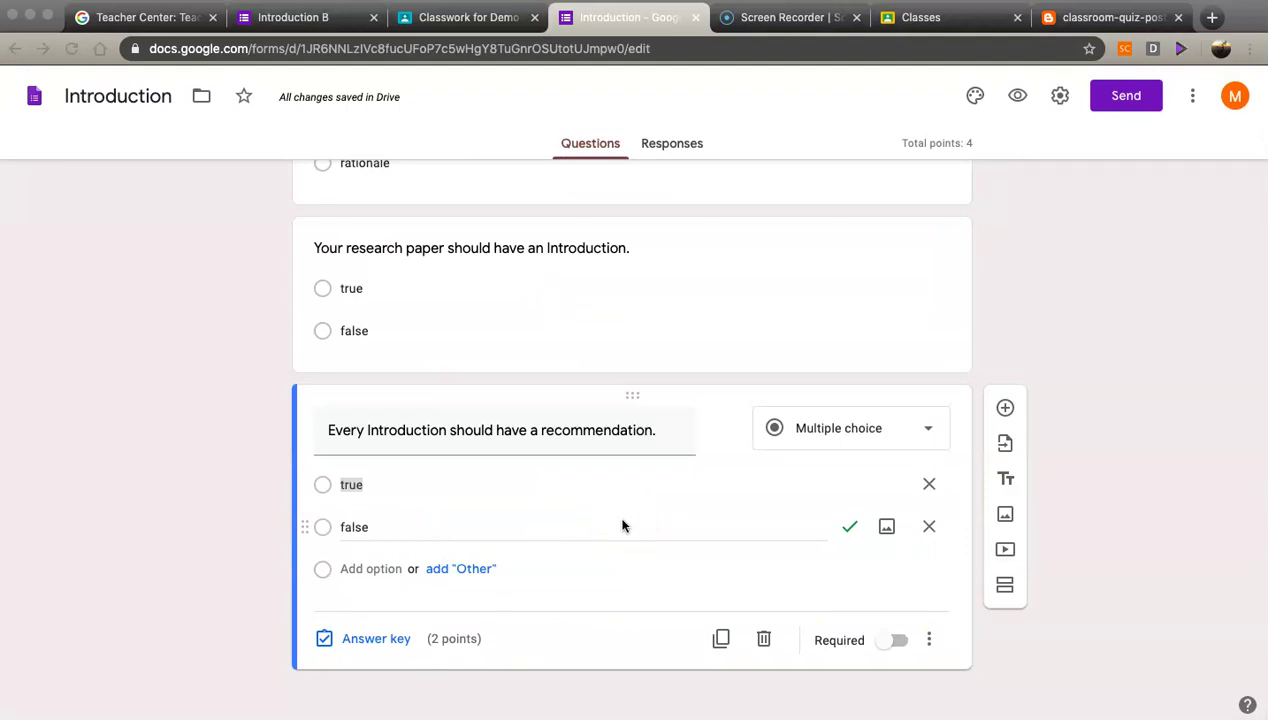
{"action": "left_click", "coordinate": [1005, 410]}
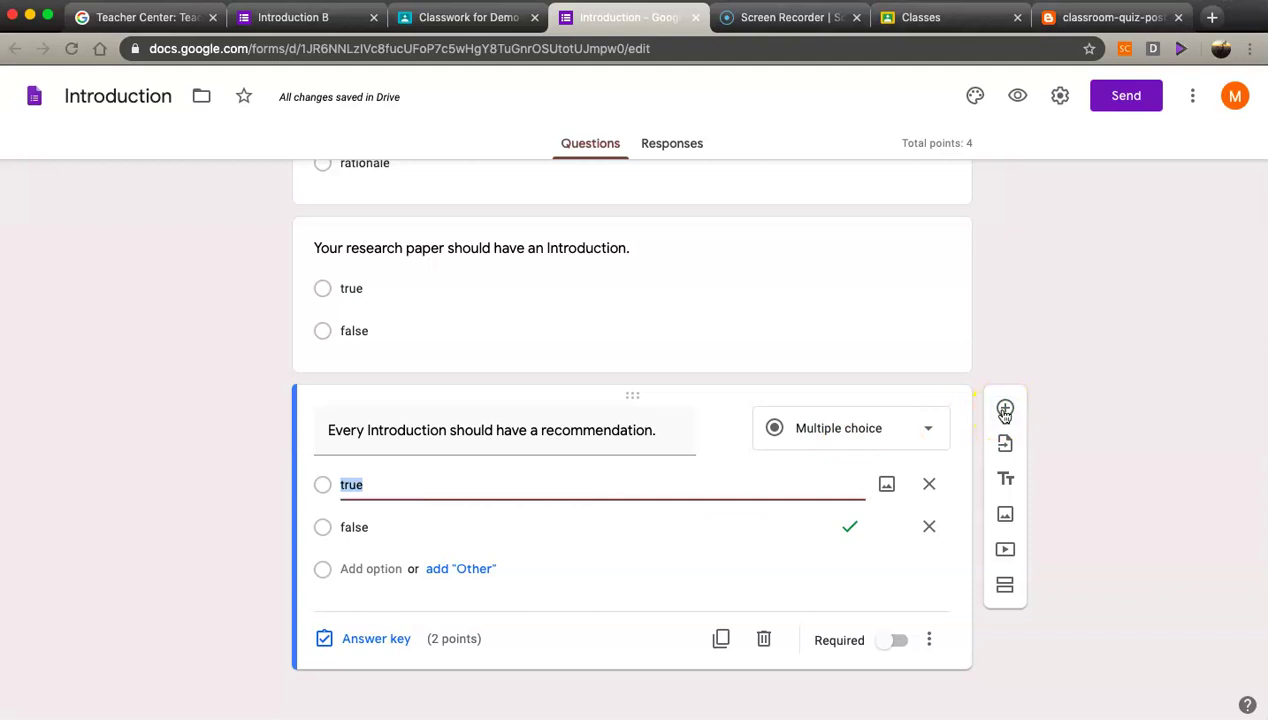
{"action": "left_click", "coordinate": [1005, 412]}
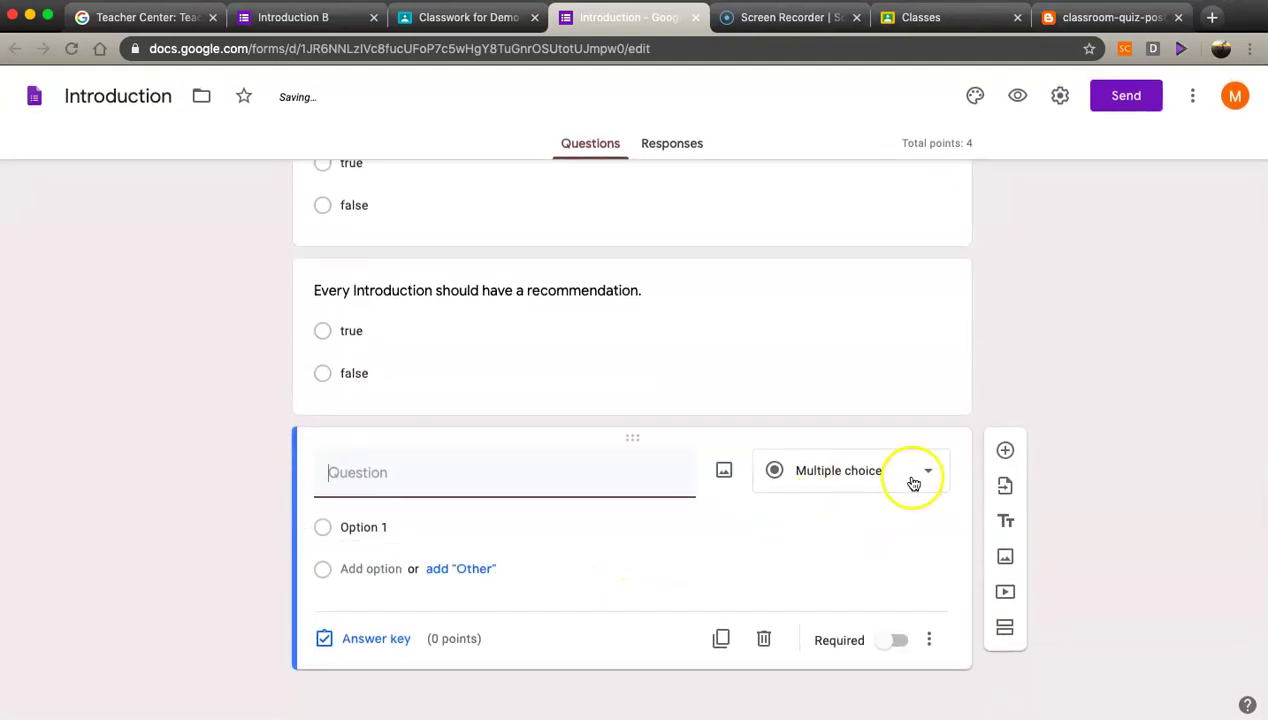
{"action": "left_click", "coordinate": [921, 476]}
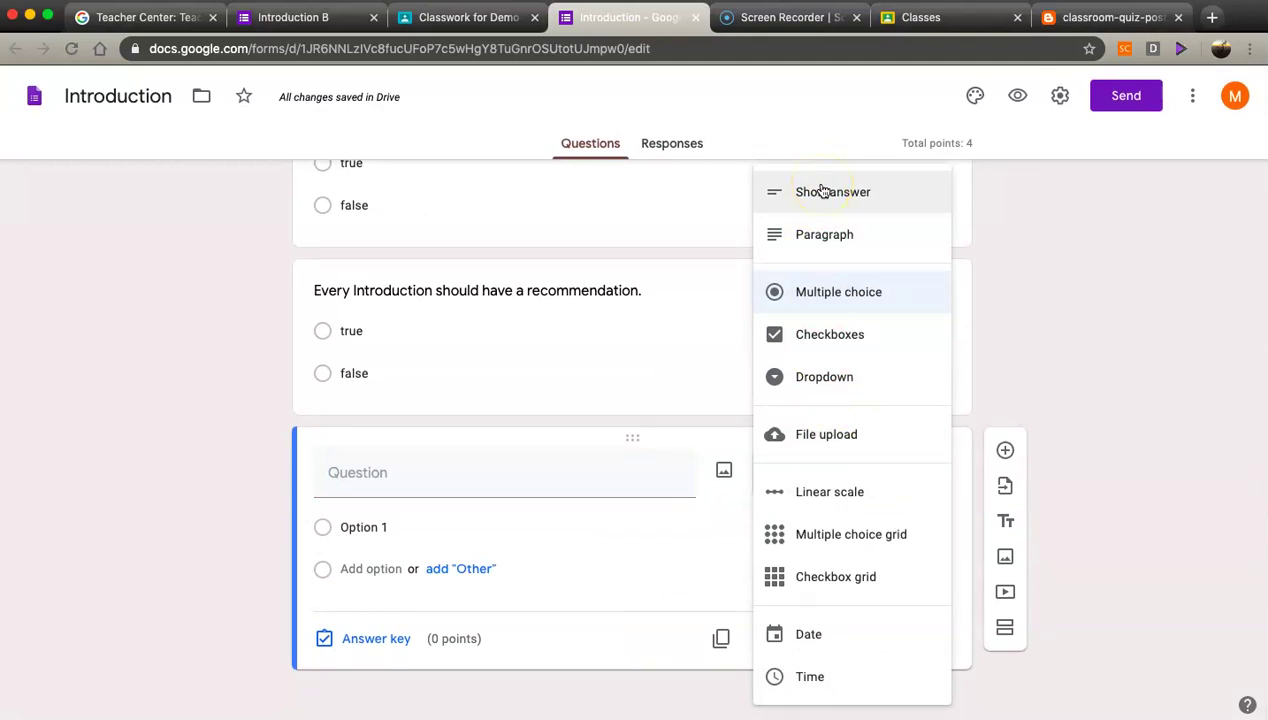
{"action": "left_click", "coordinate": [833, 334]}
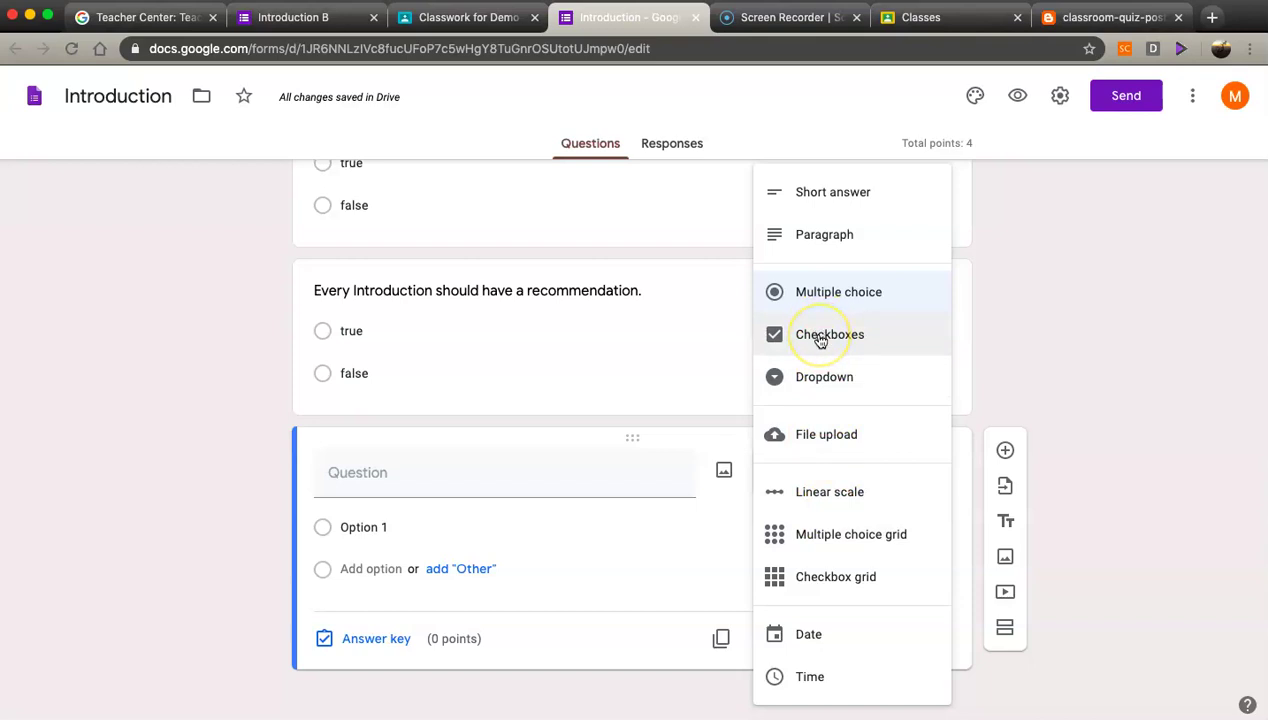
- In the Introduction B student view, try the checkbox question by selecting background information, thesis statement and rationale
{"action": "left_click", "coordinate": [293, 18]}
{"action": "scroll", "coordinate": [546, 419], "scroll_direction": "down", "scroll_amount": 10}
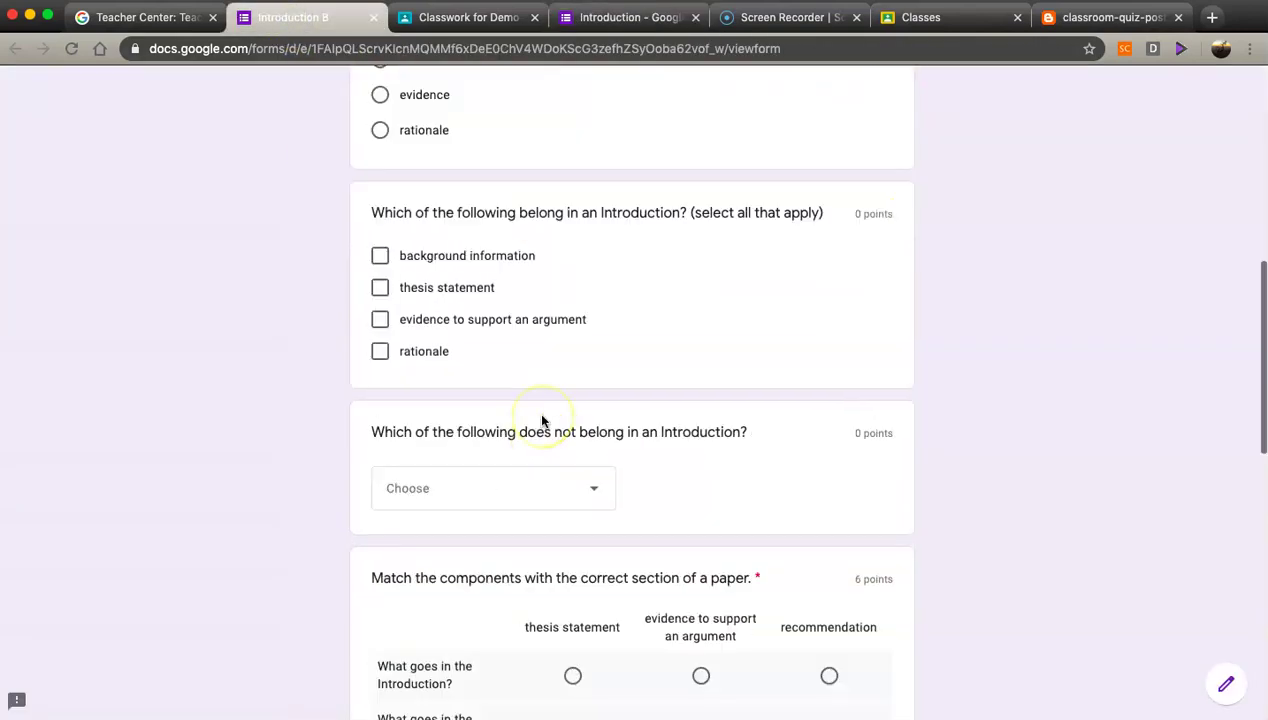
{"action": "scroll", "coordinate": [542, 420], "scroll_direction": "up", "scroll_amount": 1}
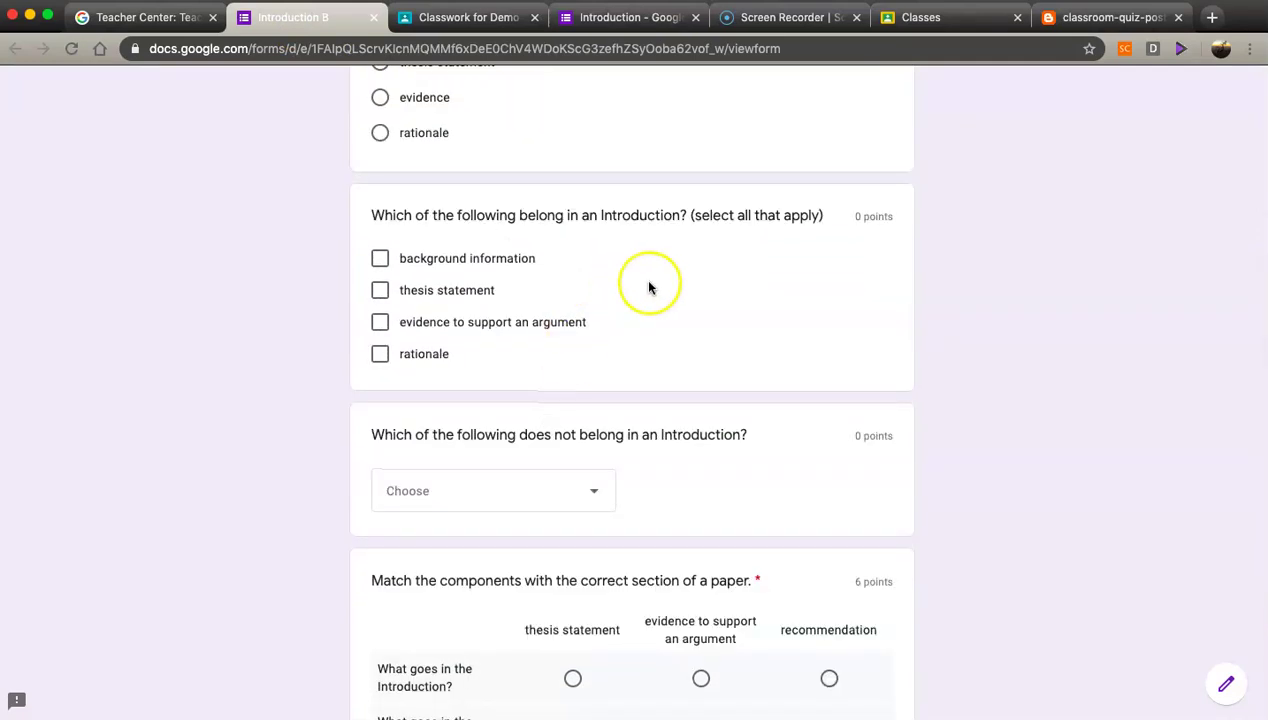
{"action": "scroll", "coordinate": [649, 287], "scroll_direction": "up", "scroll_amount": 2}
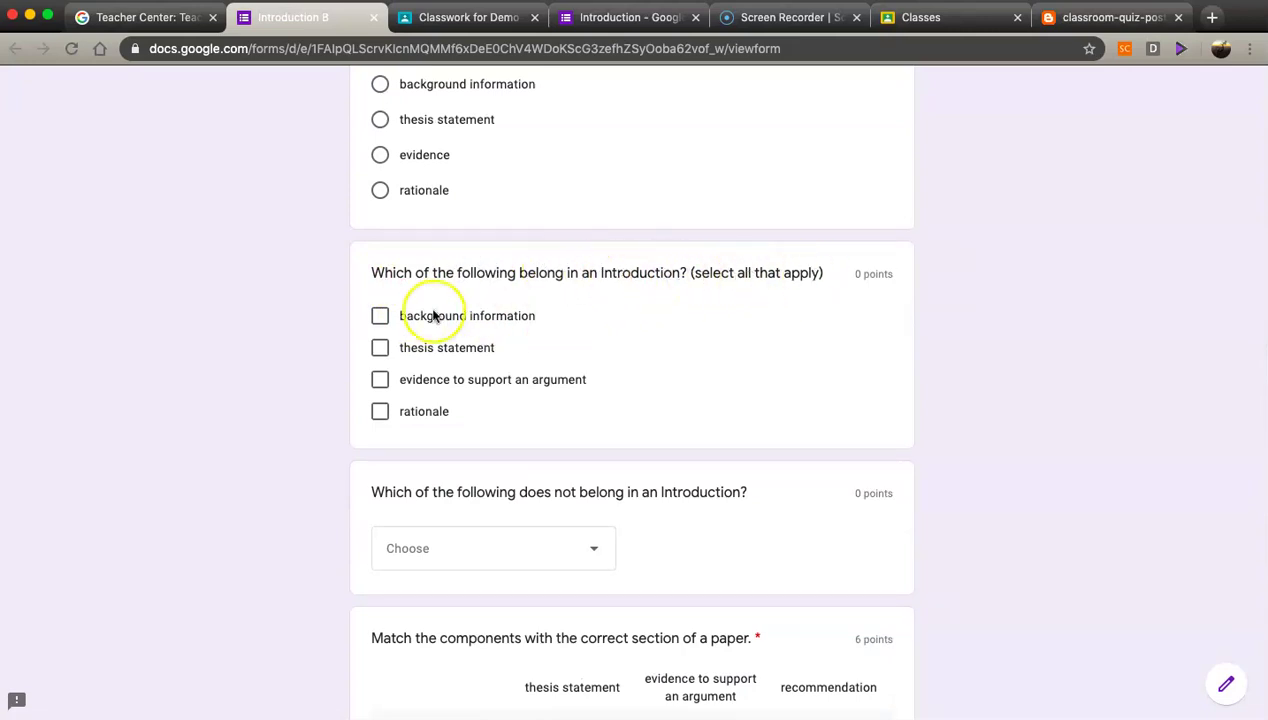
{"action": "left_click", "coordinate": [380, 347]}
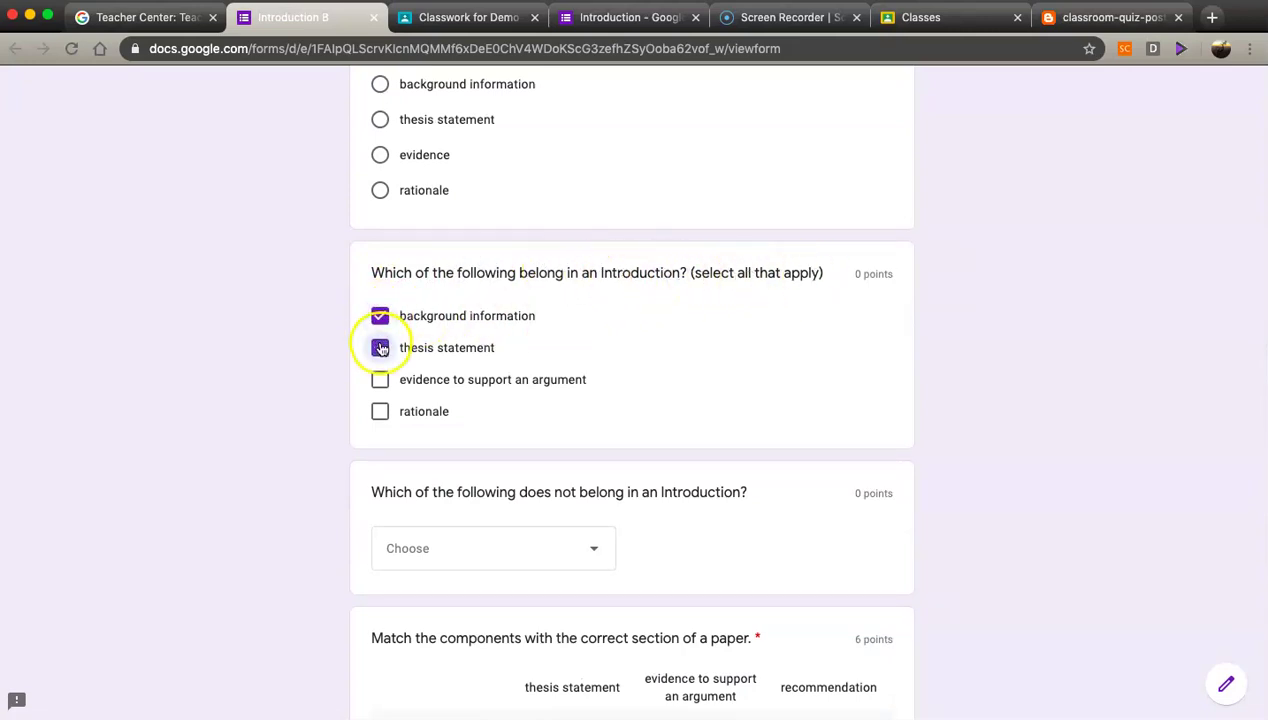
{"action": "left_click", "coordinate": [380, 411]}
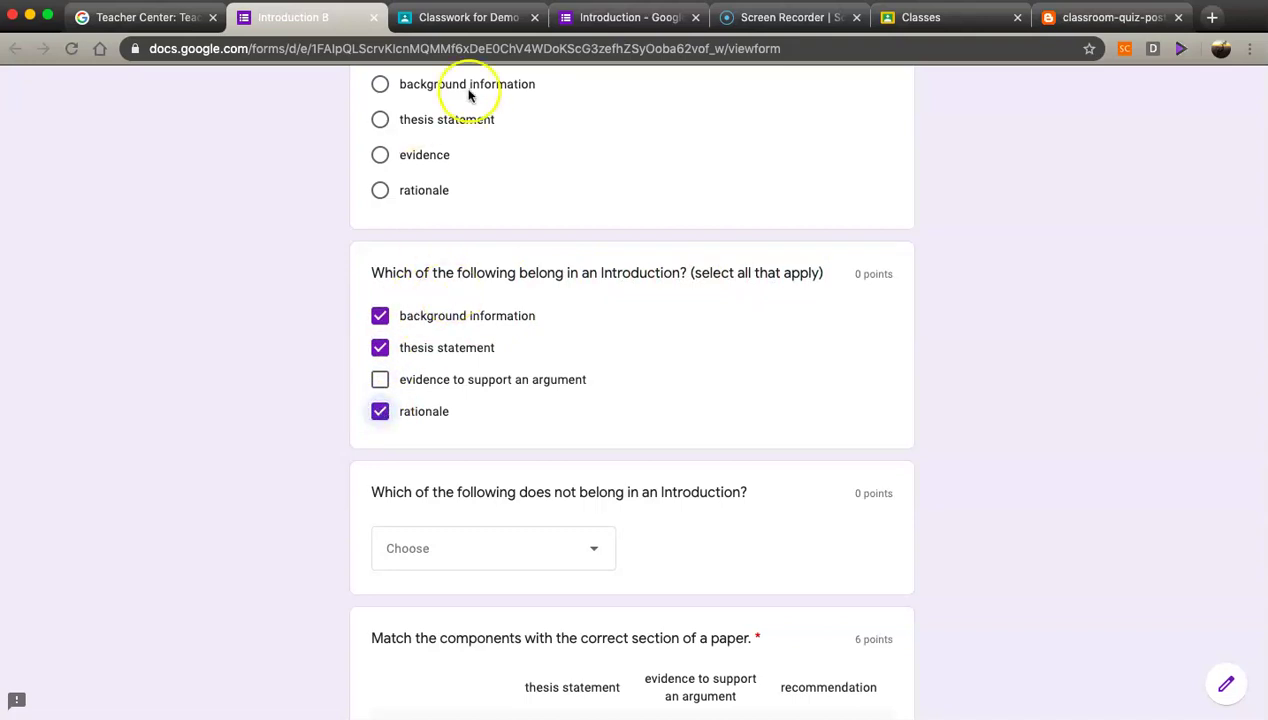
- Check the Dropdown question type in the Introduction form, and view the answer choices of Introduction B's dropdown question
{"action": "left_click", "coordinate": [609, 18]}
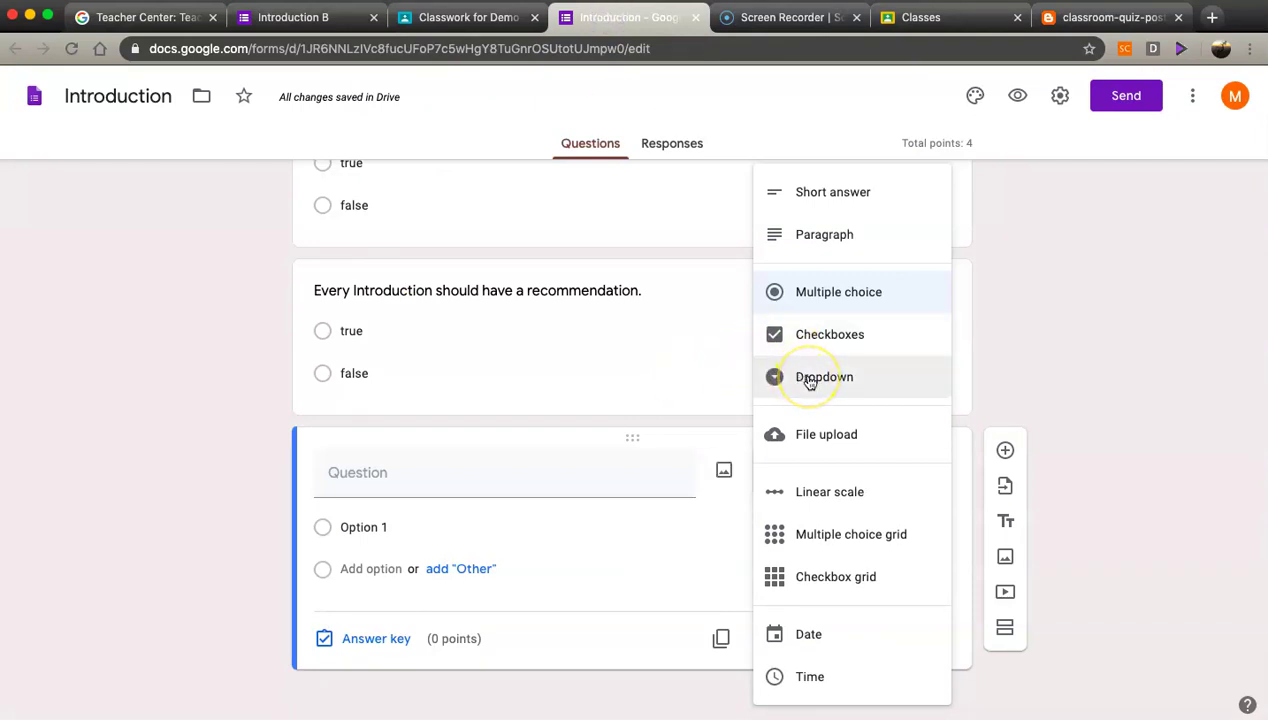
{"action": "left_click", "coordinate": [280, 22]}
{"action": "scroll", "coordinate": [540, 484], "scroll_direction": "down", "scroll_amount": 3}
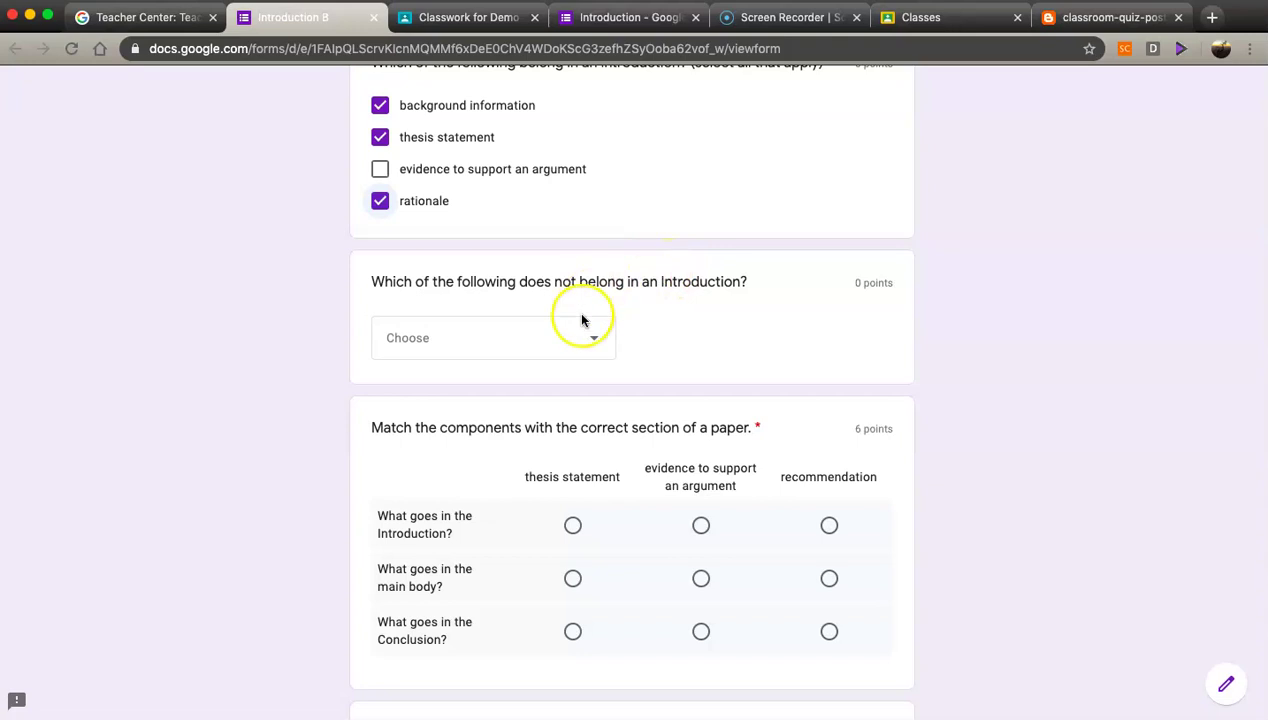
{"action": "left_click", "coordinate": [596, 343]}
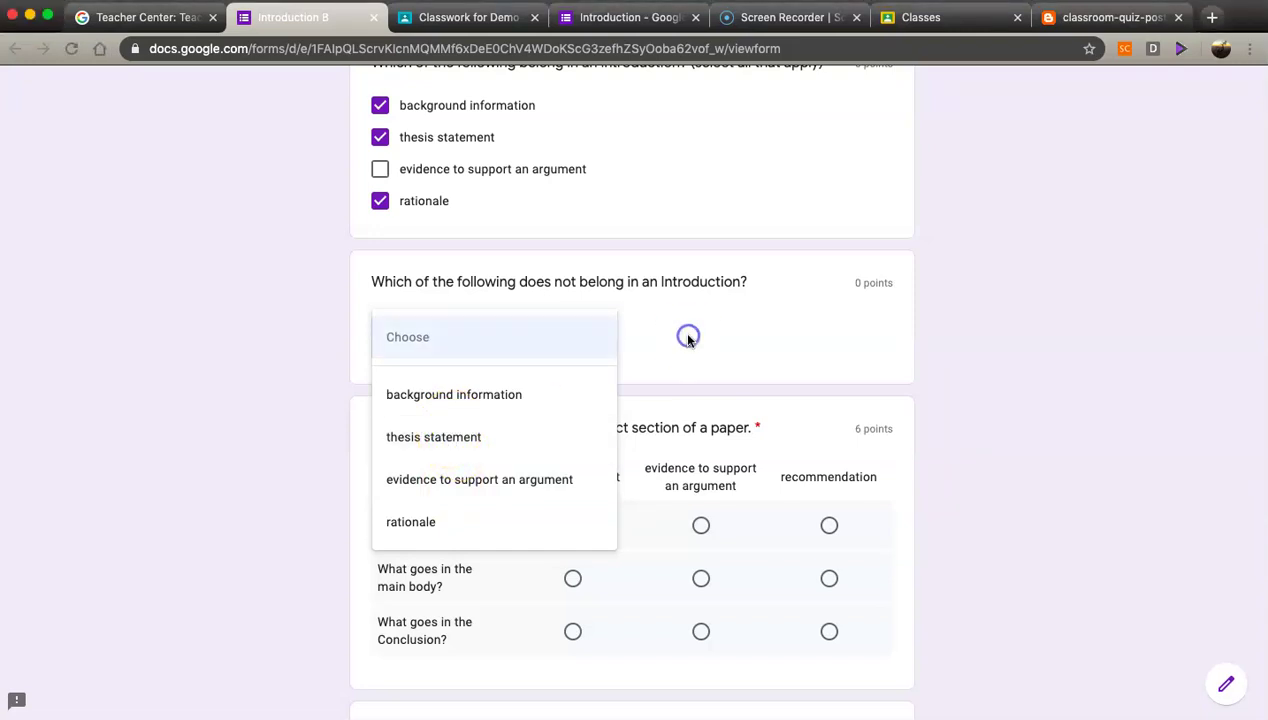
- Try Introduction B's multiple choice grid, matching Introduction to thesis statement, main body to evidence to support an argument, and Conclusion to recommendation
{"action": "left_click", "coordinate": [605, 17]}
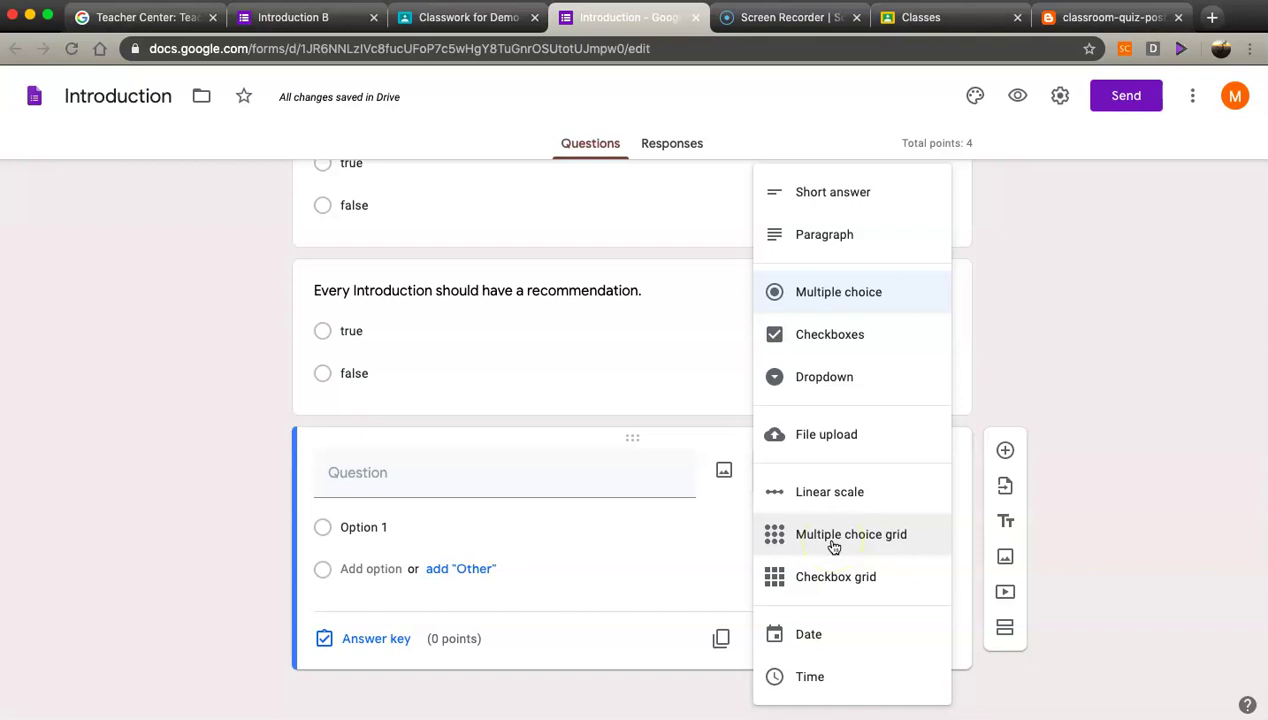
{"action": "left_click", "coordinate": [295, 17]}
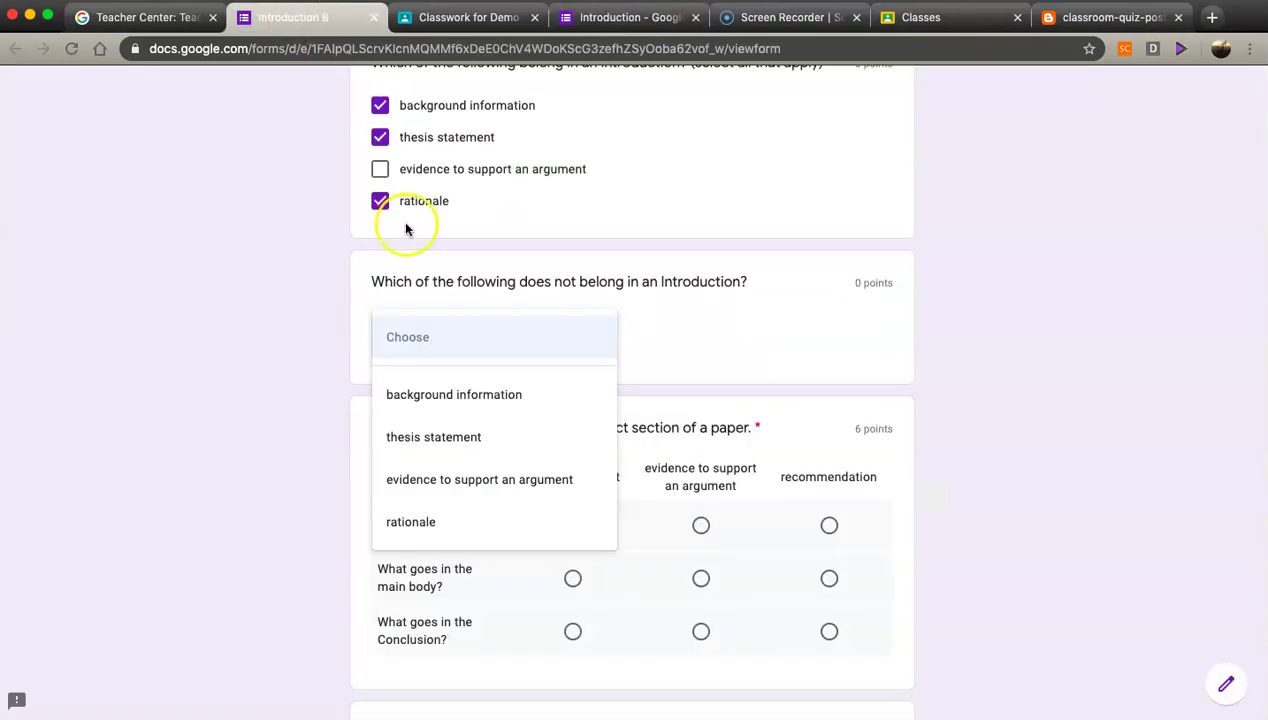
{"action": "left_click", "coordinate": [699, 330]}
{"action": "scroll", "coordinate": [519, 440], "scroll_direction": "down", "scroll_amount": 1}
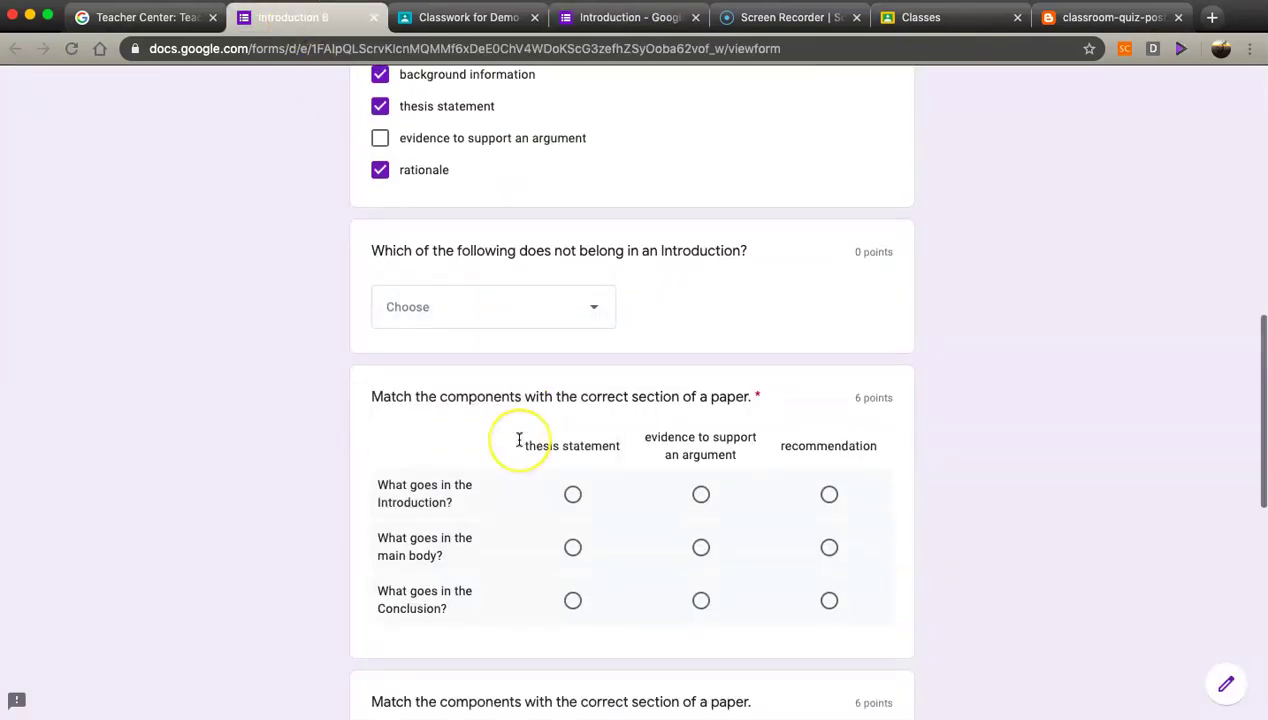
{"action": "scroll", "coordinate": [519, 440], "scroll_direction": "down", "scroll_amount": 3}
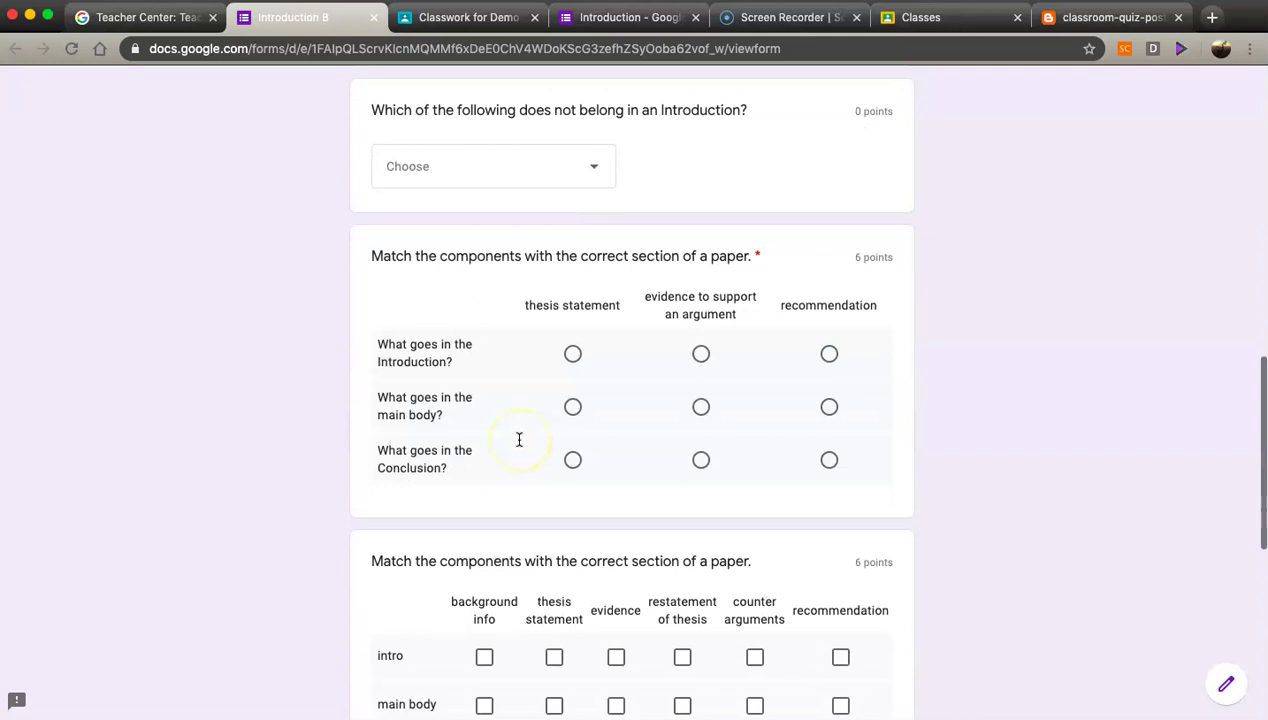
{"action": "left_click", "coordinate": [535, 372]}
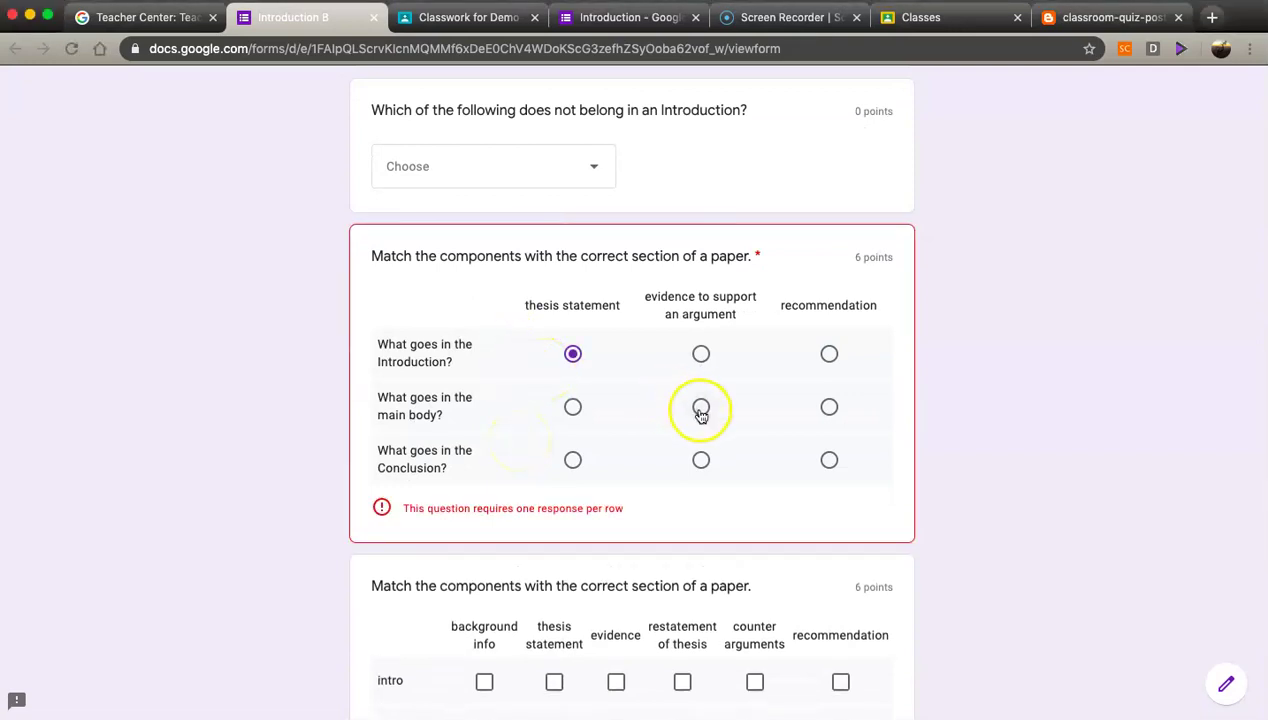
{"action": "left_click", "coordinate": [829, 460]}
{"action": "scroll", "coordinate": [537, 441], "scroll_direction": "up", "scroll_amount": 1}
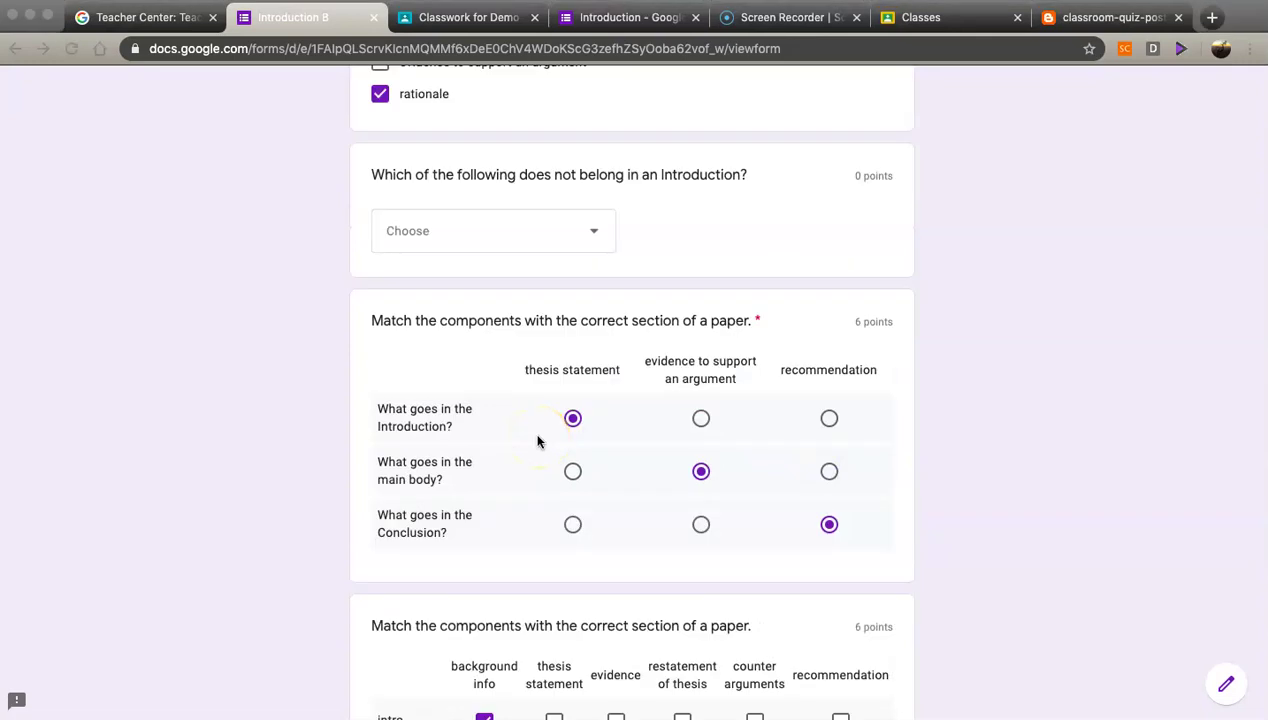
- Open the Introduction B form for editing, discarding the unsubmitted trial answers, and look at its matching grid questions
{"action": "left_click", "coordinate": [1228, 685]}
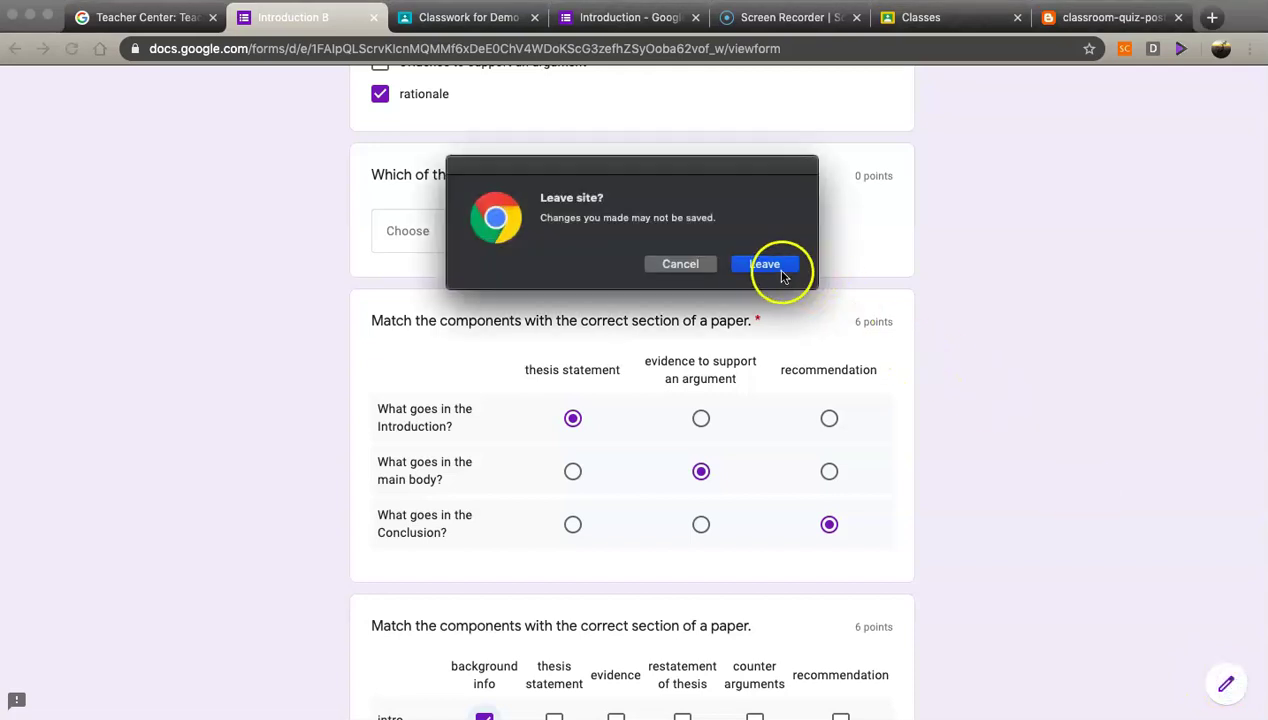
{"action": "left_click", "coordinate": [770, 264]}
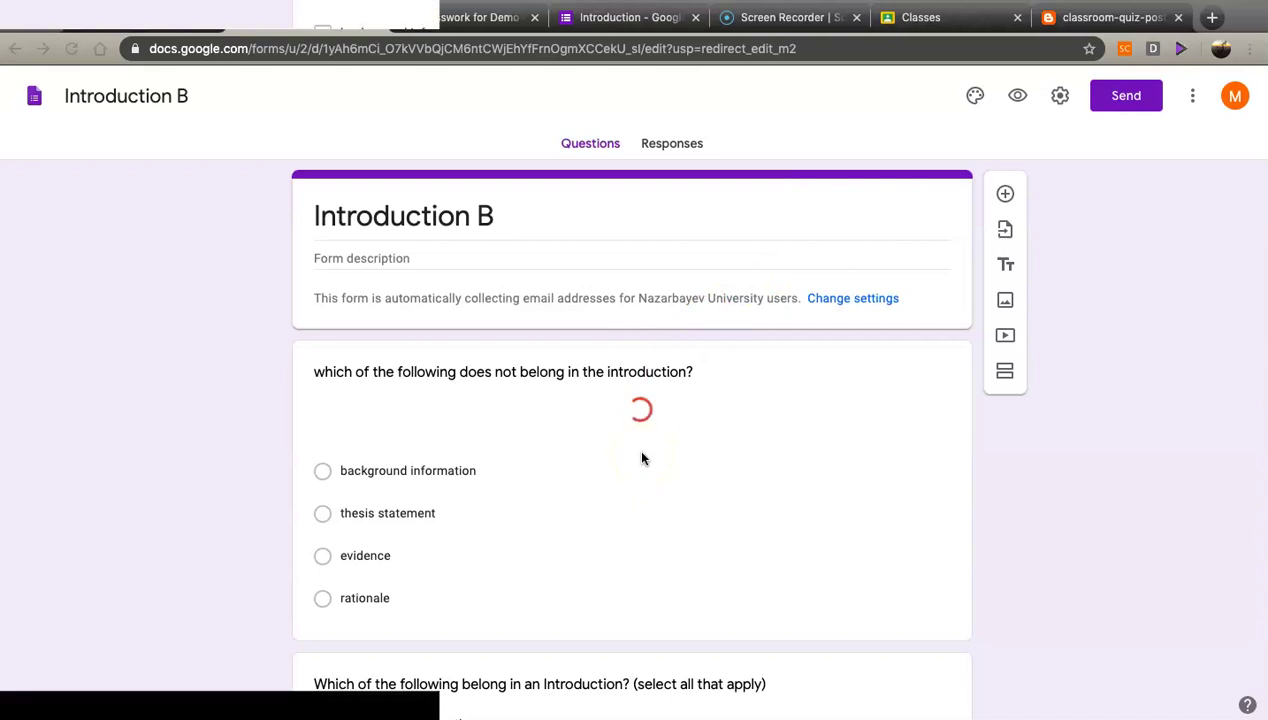
{"action": "left_click", "coordinate": [646, 498]}
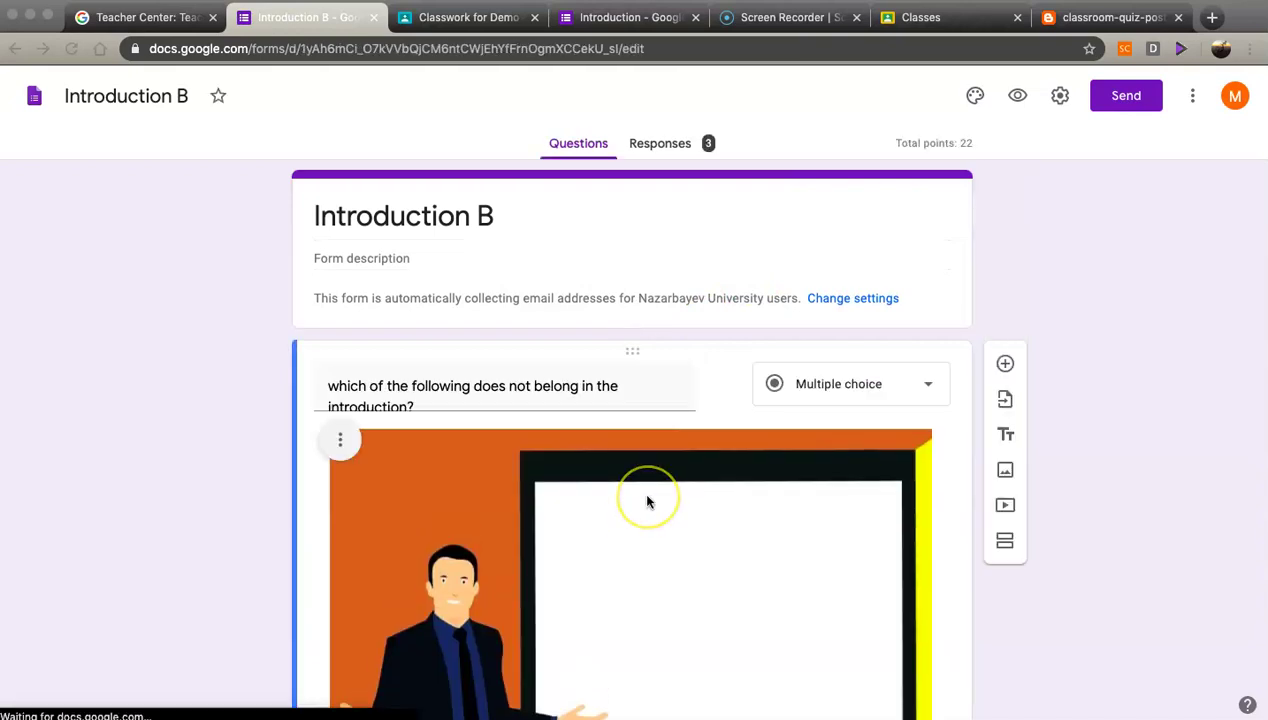
{"action": "scroll", "coordinate": [646, 500], "scroll_direction": "down", "scroll_amount": 15}
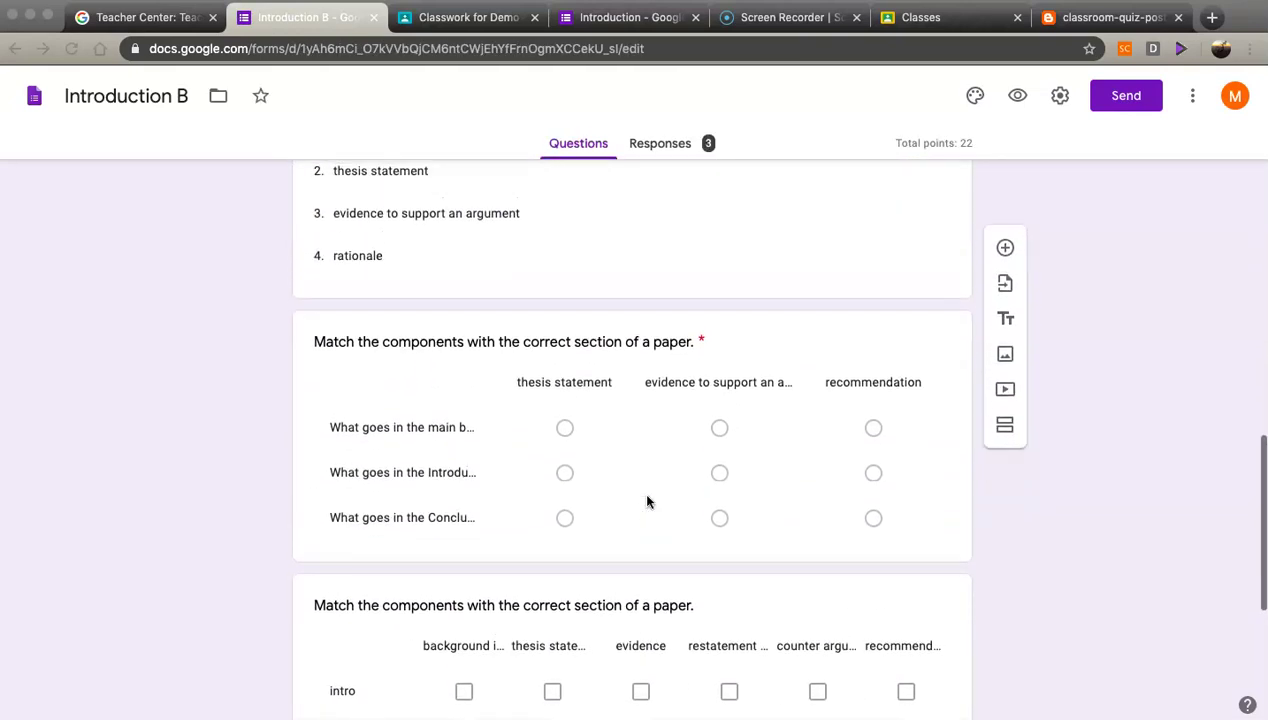
- Examine the answer key and points of Introduction B's multiple choice grid question about matching components with sections
{"action": "scroll", "coordinate": [781, 427], "scroll_direction": "down", "scroll_amount": 2}
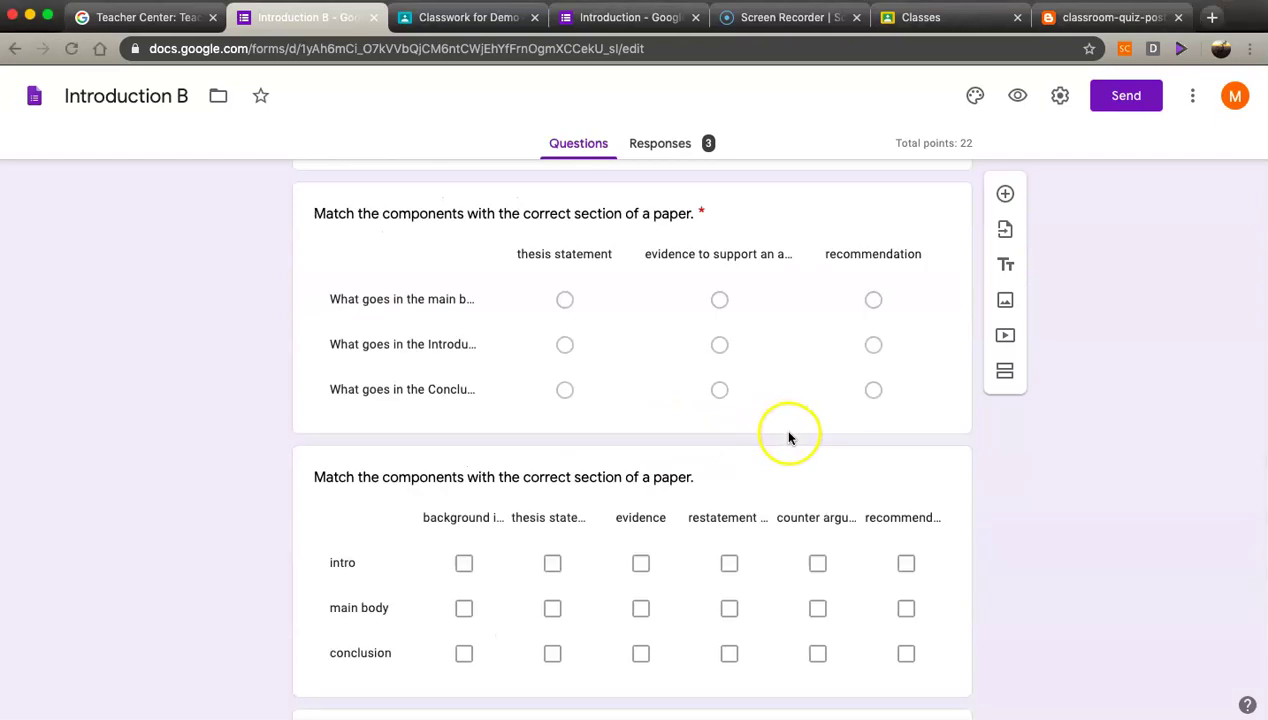
{"action": "left_click", "coordinate": [776, 365]}
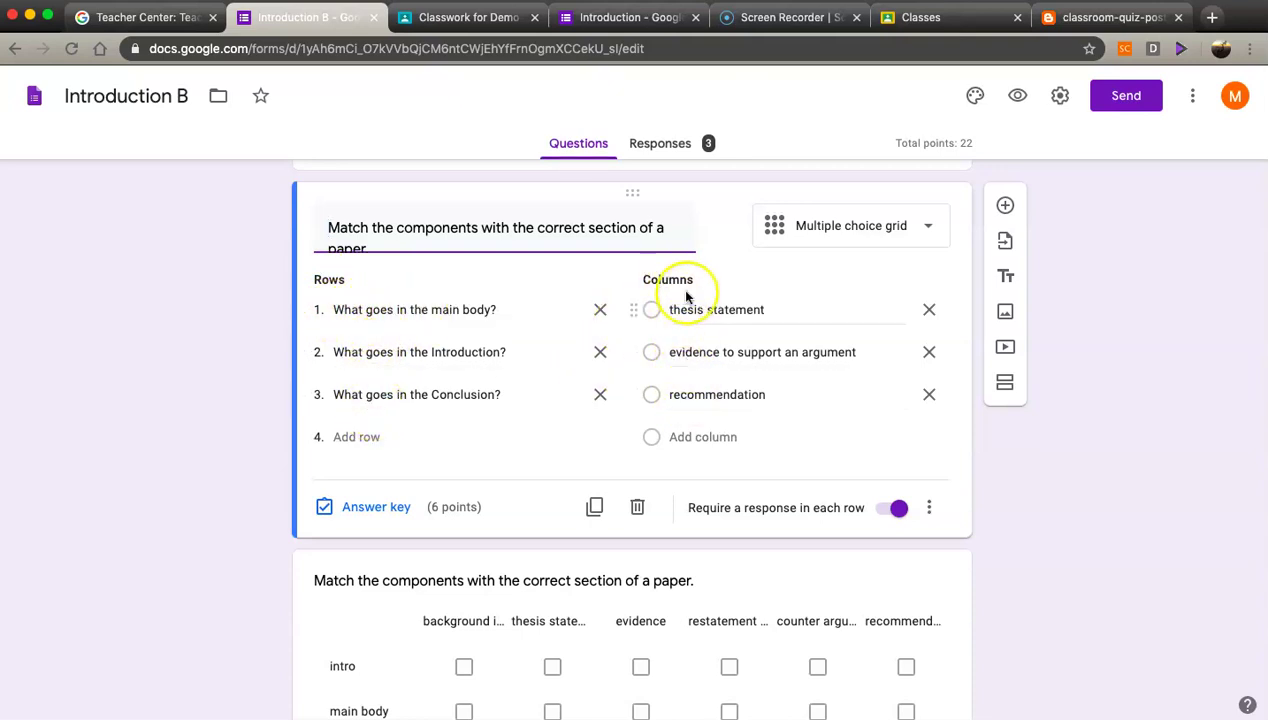
{"action": "left_click", "coordinate": [370, 507]}
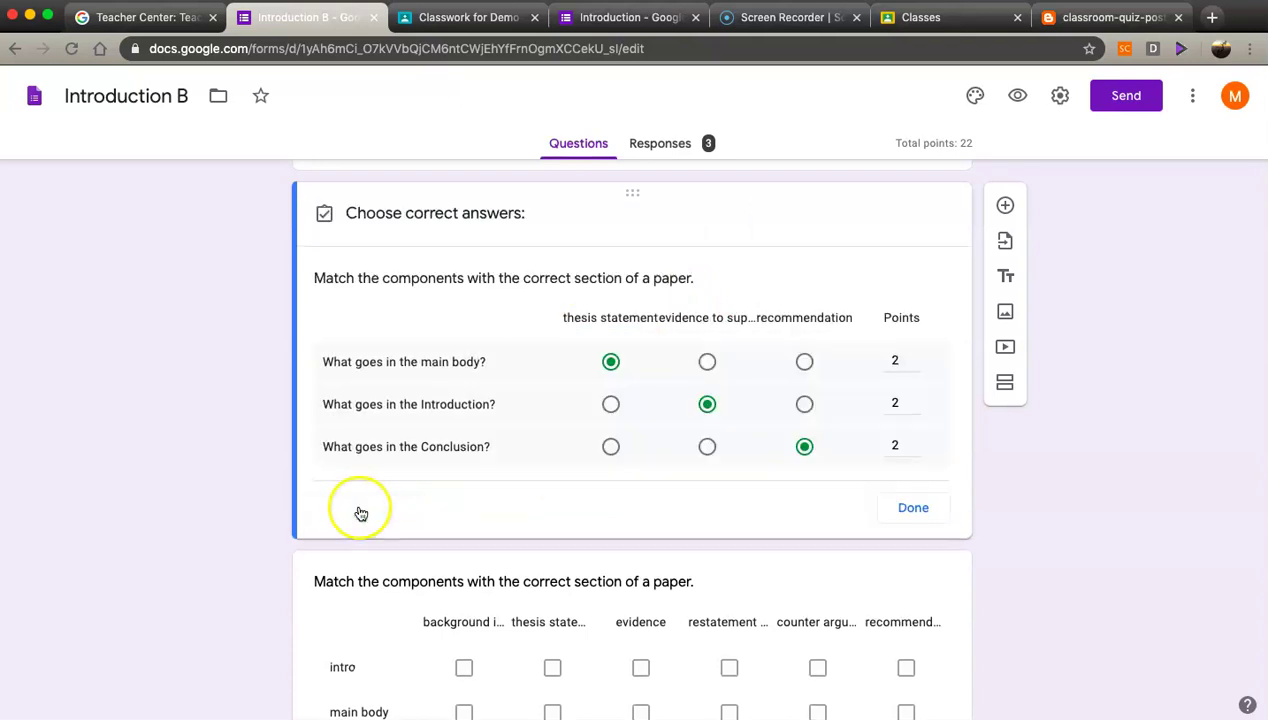
{"action": "left_click", "coordinate": [912, 507]}
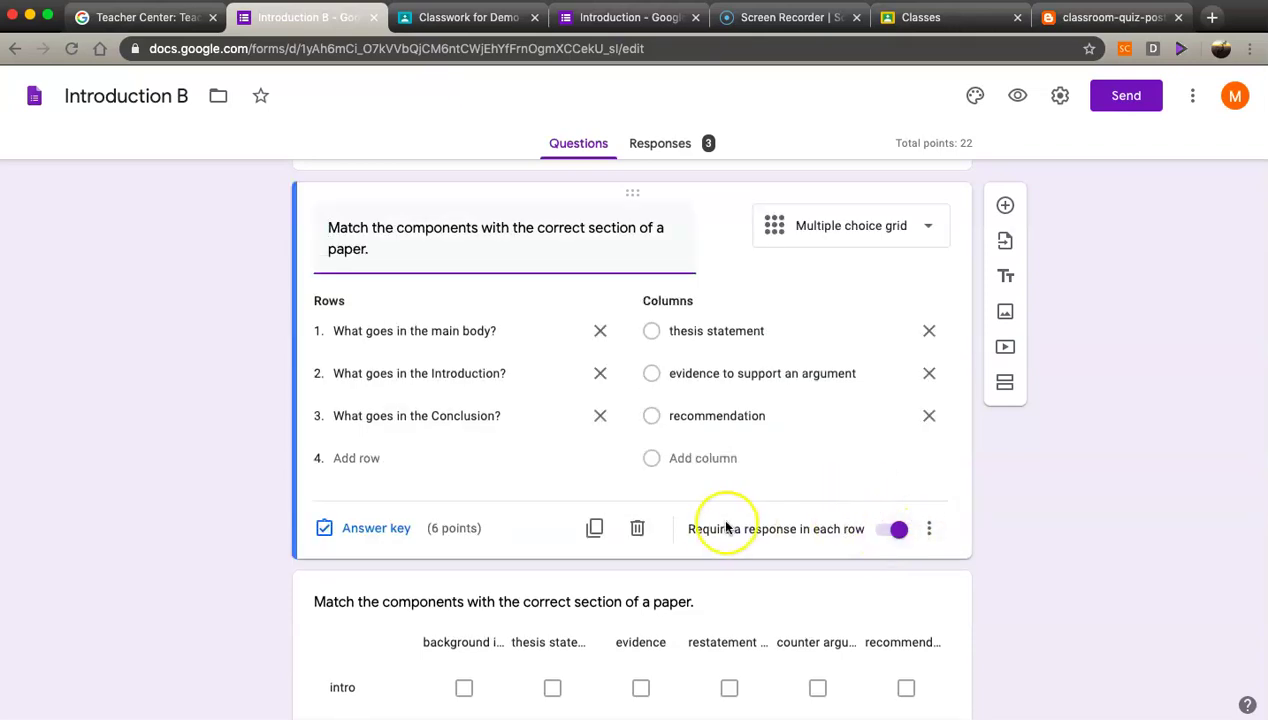
- Check the multiple choice grid's required response setting and its options for limiting responses per column and shuffling row order
{"action": "left_click", "coordinate": [899, 532]}
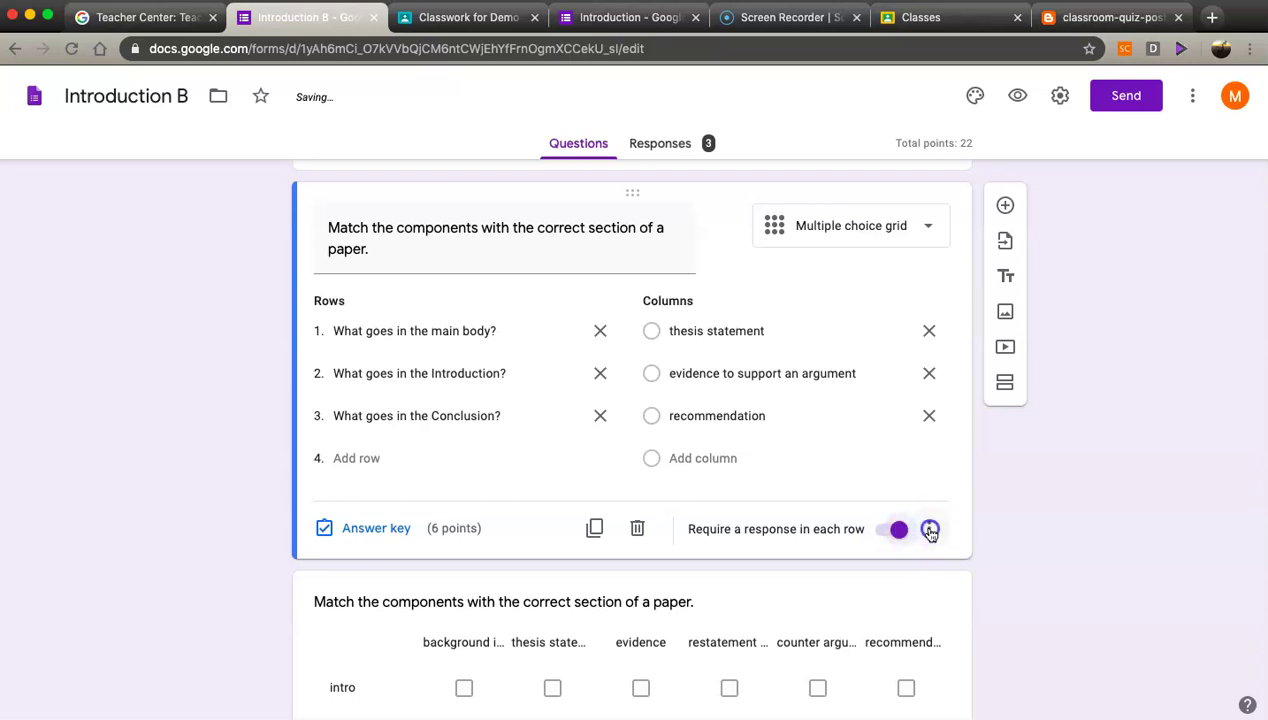
{"action": "left_click", "coordinate": [930, 531]}
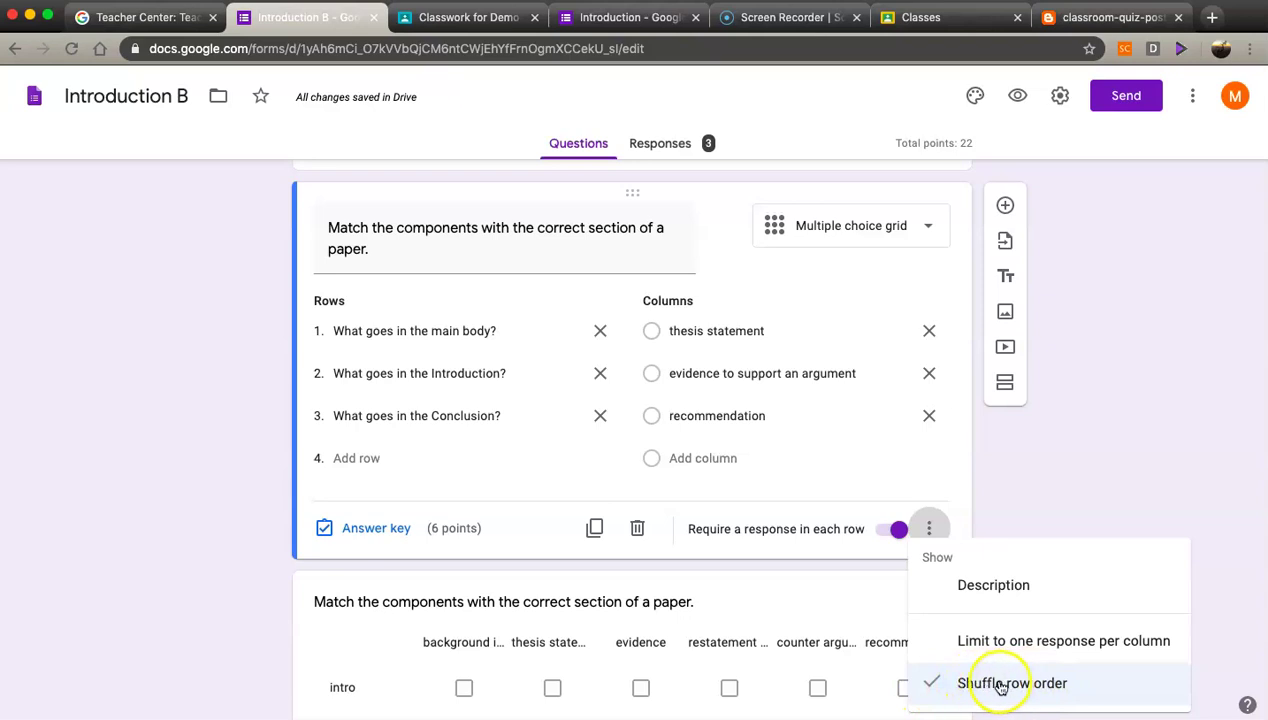
{"action": "left_click", "coordinate": [997, 505]}
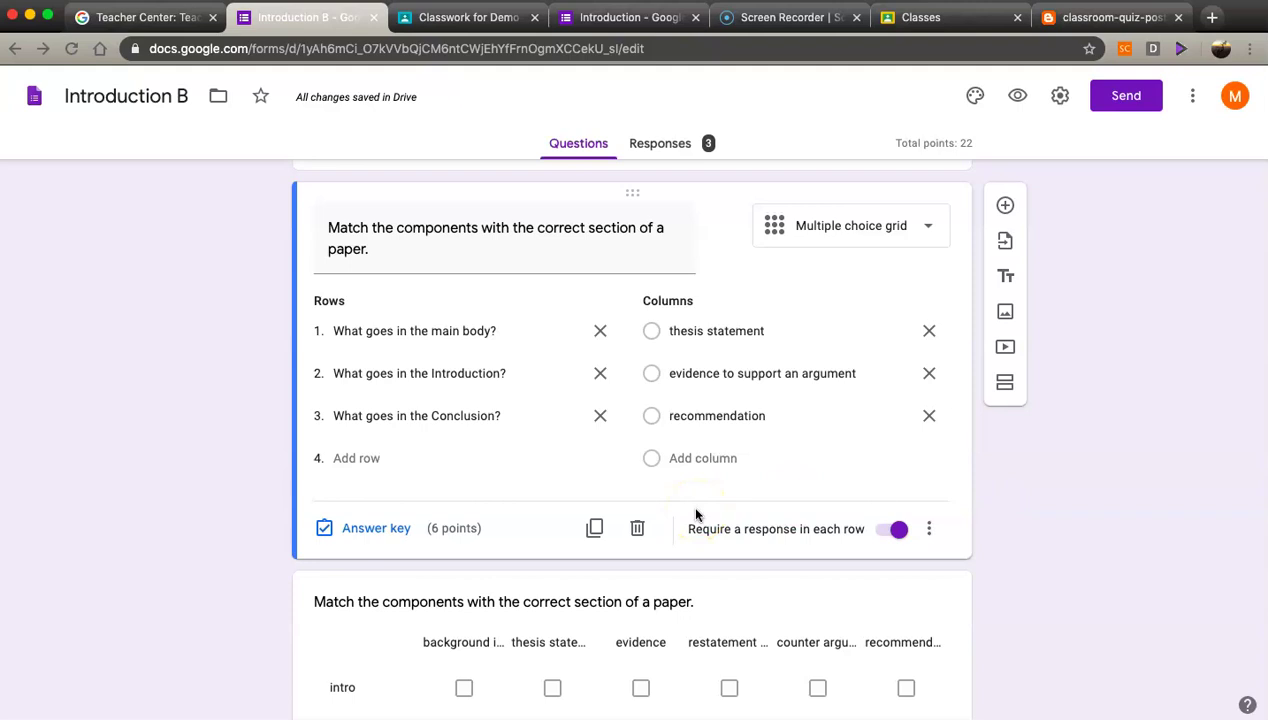
- Check the Checkbox grid question type in the Introduction form, and open Introduction B's checkbox grid question for editing
{"action": "left_click", "coordinate": [591, 20]}
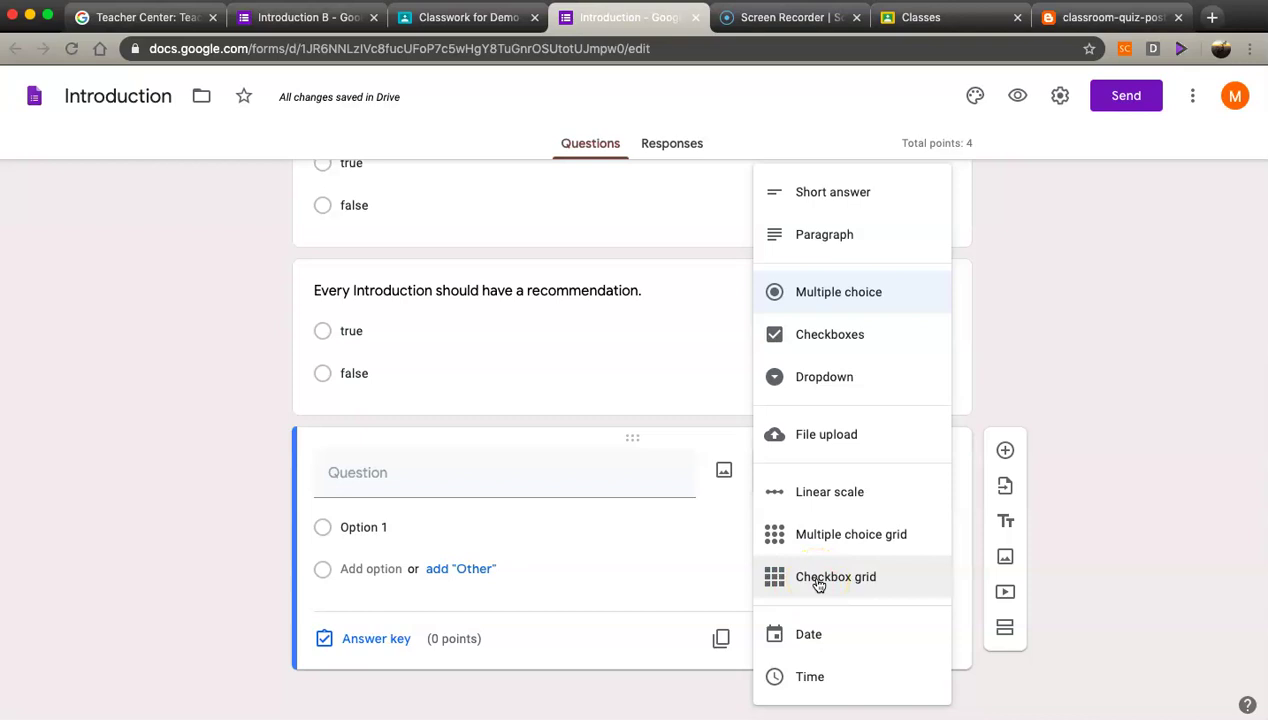
{"action": "left_click", "coordinate": [318, 20]}
{"action": "scroll", "coordinate": [540, 542], "scroll_direction": "down", "scroll_amount": 5}
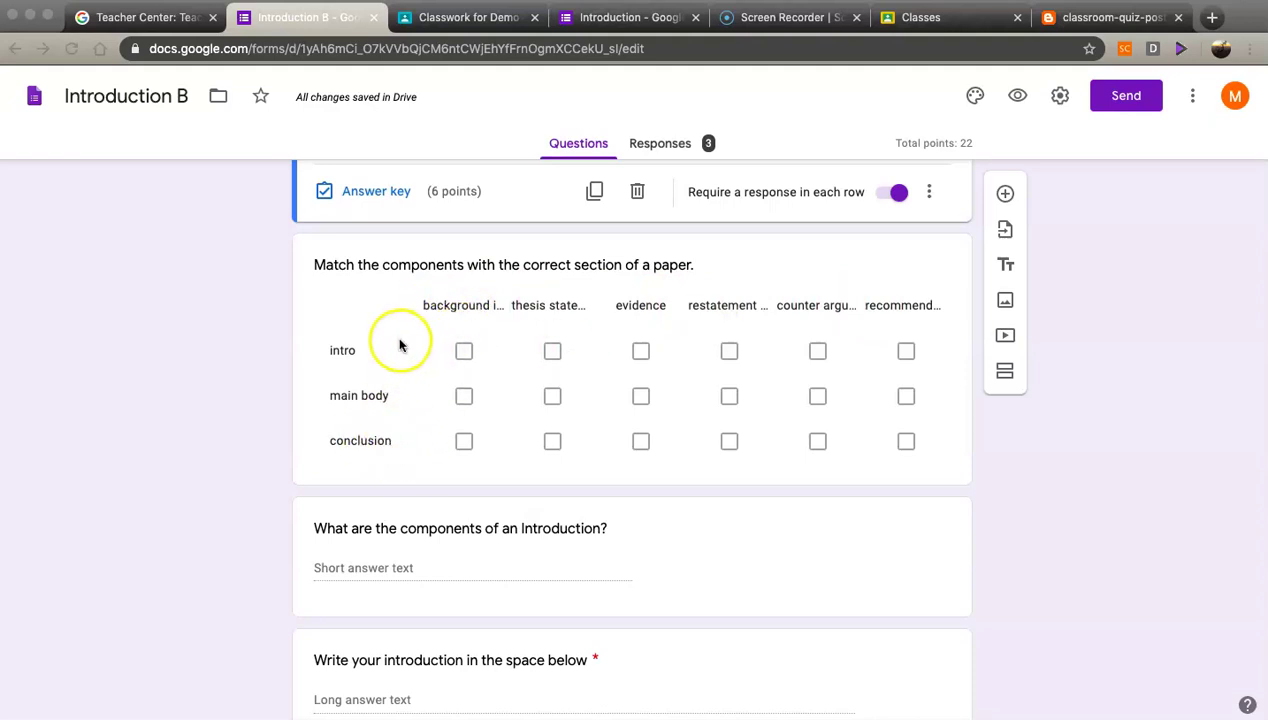
{"action": "left_click", "coordinate": [462, 351]}
{"action": "left_click", "coordinate": [462, 351]}
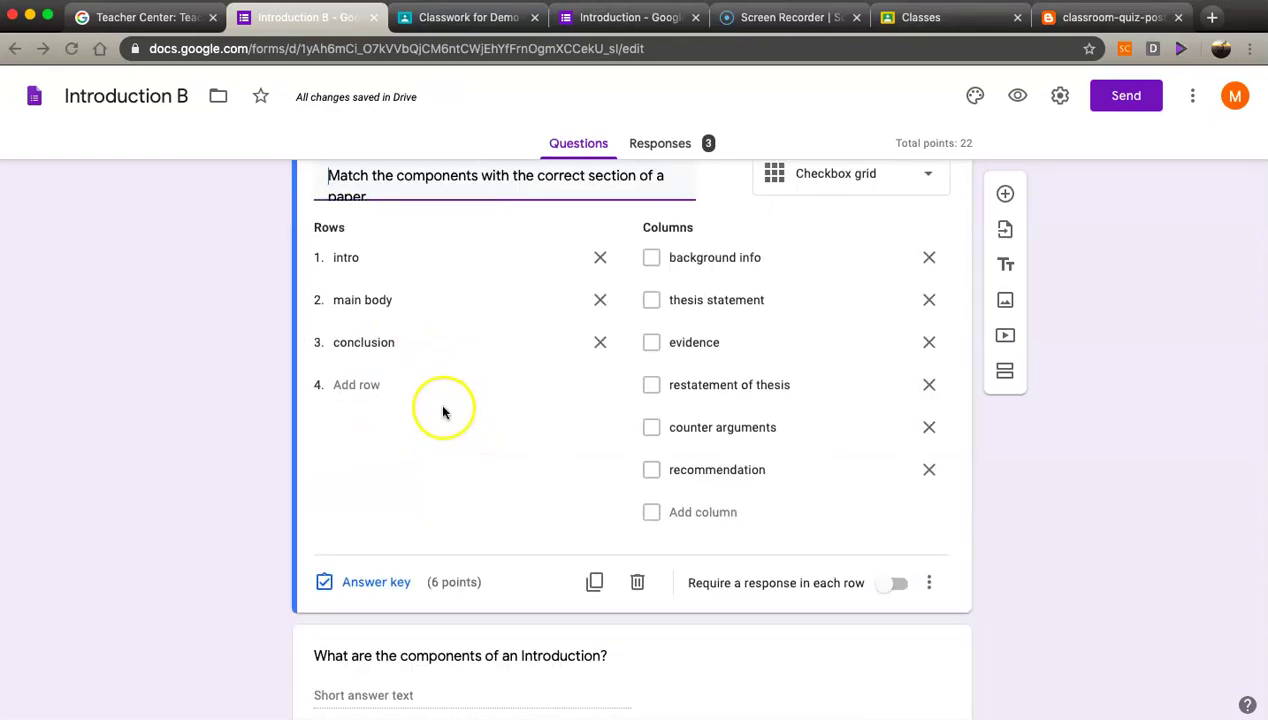
- In the checkbox grid's answer key, also mark restatement of thesis as a correct answer for conclusion
{"action": "left_click", "coordinate": [362, 582]}
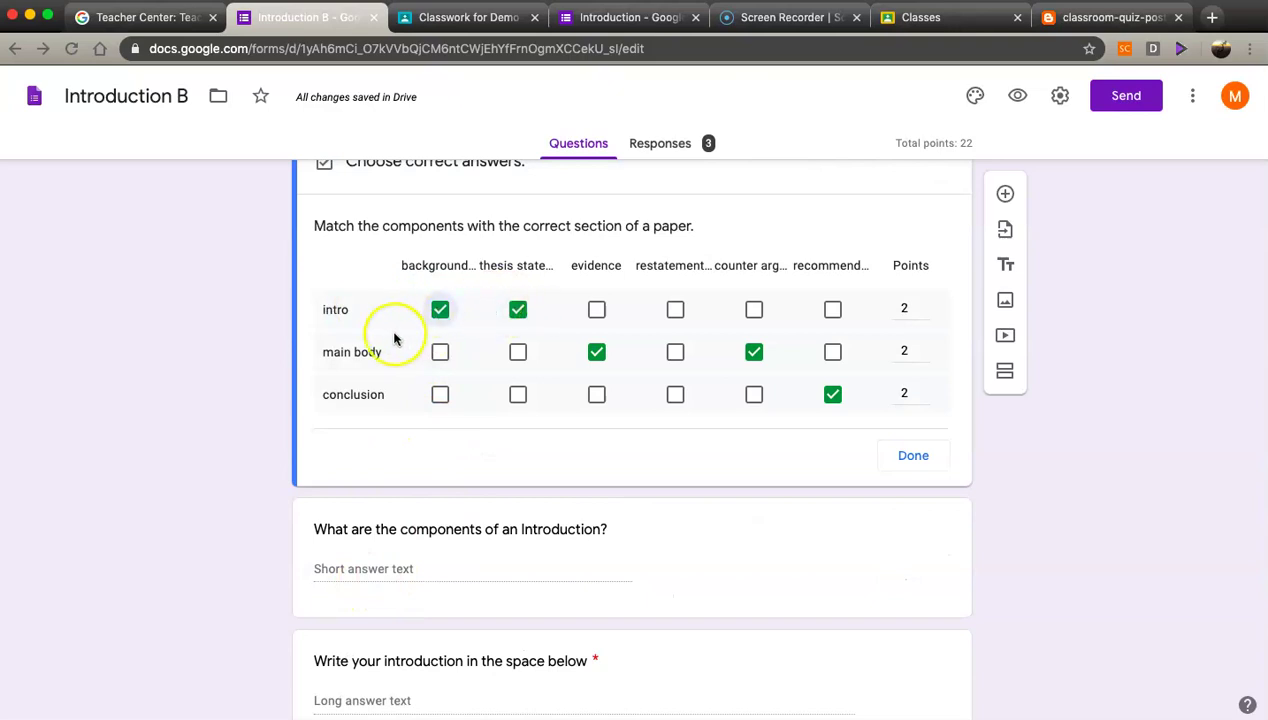
{"action": "left_click", "coordinate": [675, 397]}
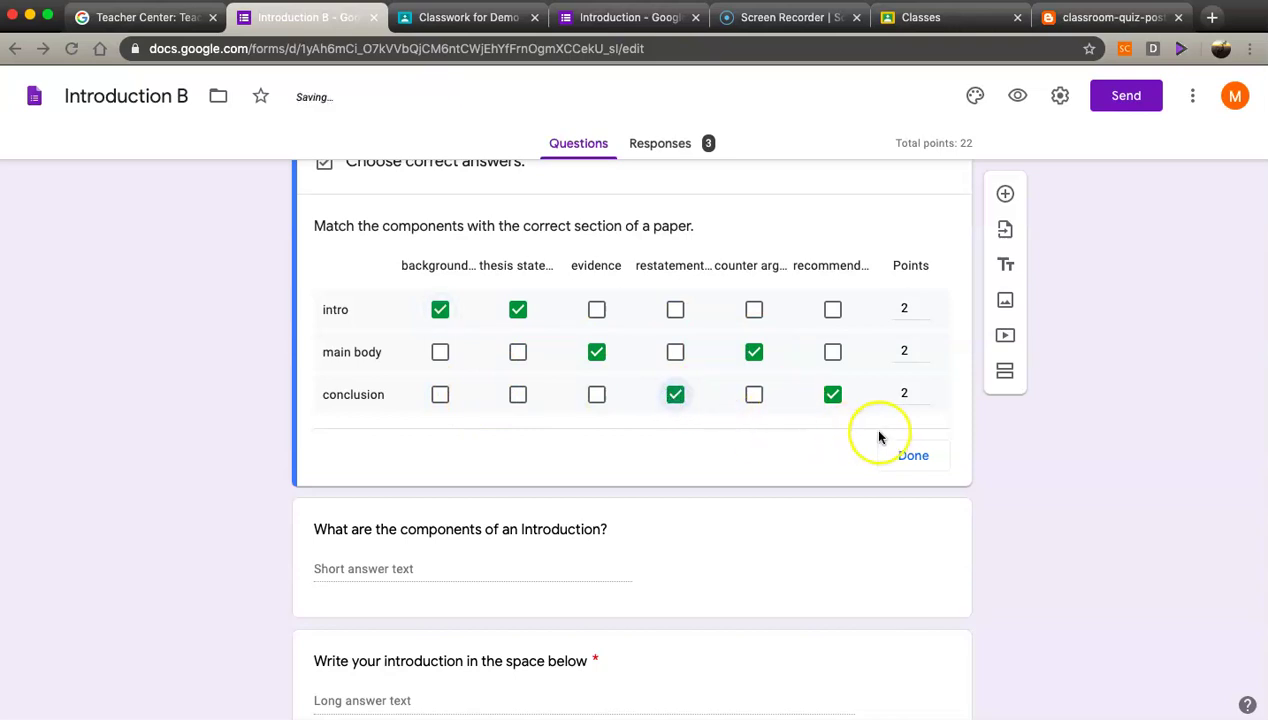
{"action": "left_click", "coordinate": [908, 455]}
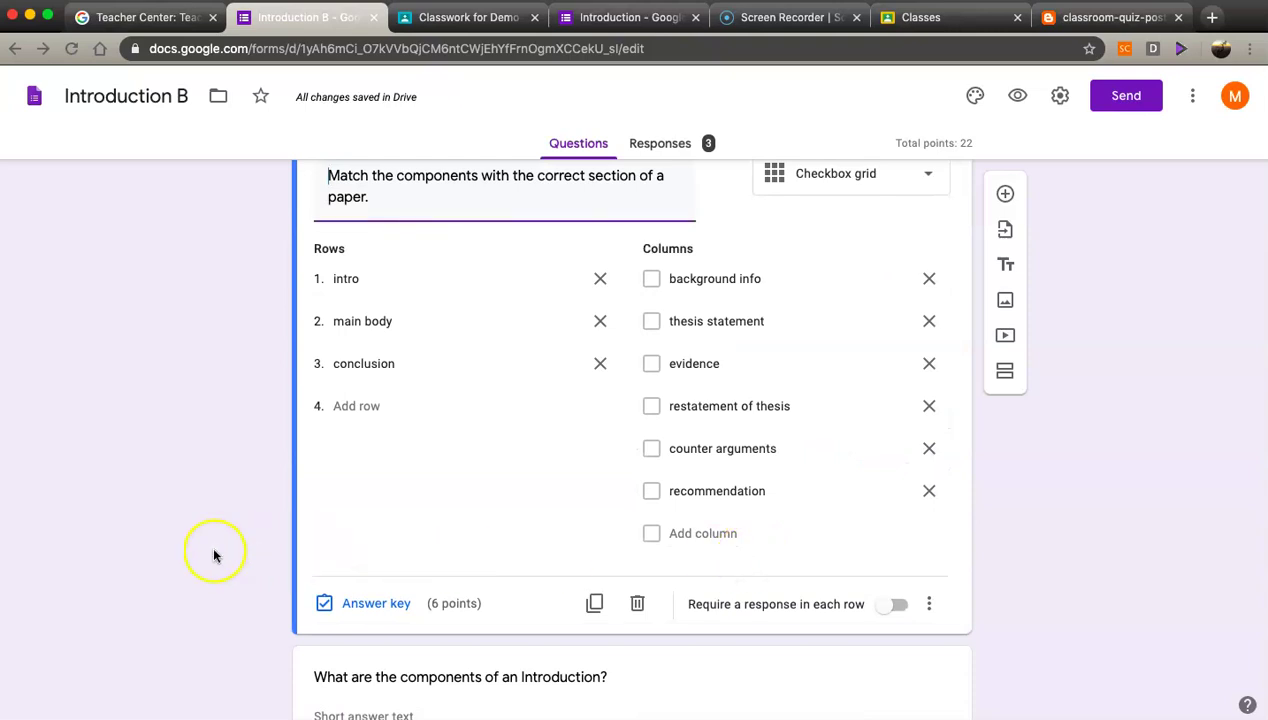
- Check the Short answer and Paragraph question types in the Introduction form, and find their examples in Introduction B
{"action": "scroll", "coordinate": [216, 552], "scroll_direction": "down", "scroll_amount": 3}
{"action": "left_click", "coordinate": [580, 16]}
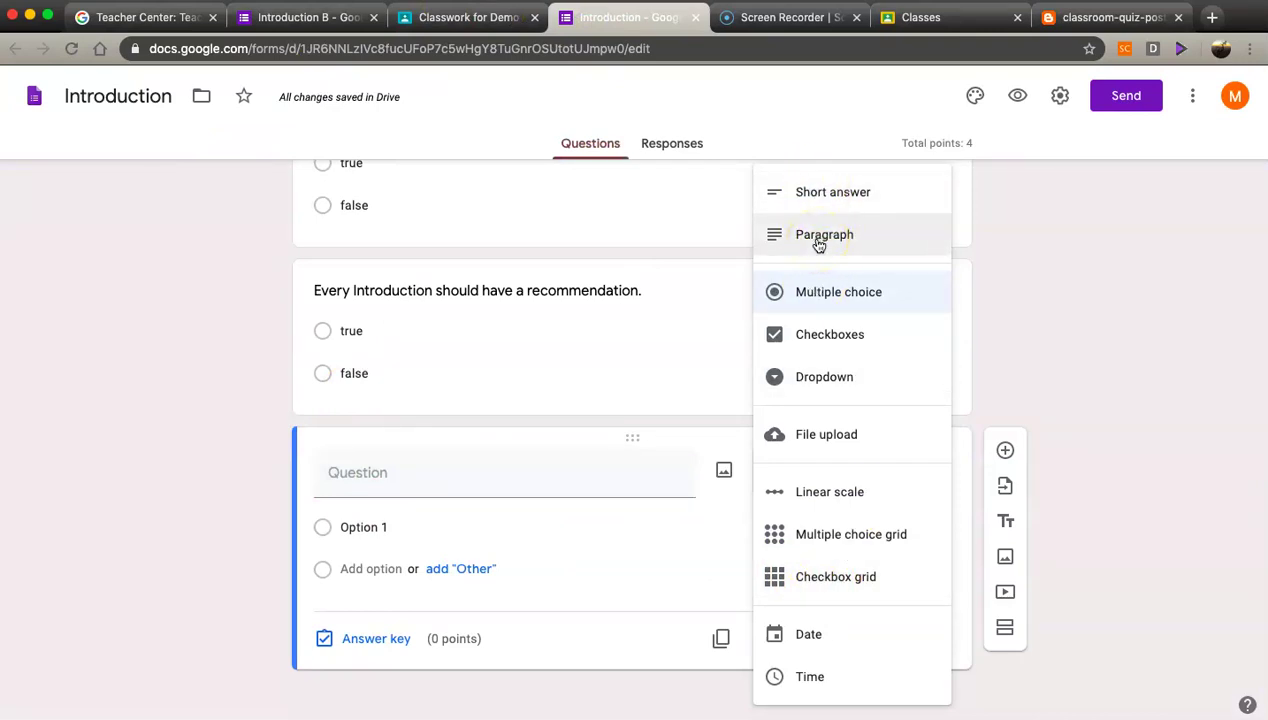
{"action": "left_click", "coordinate": [318, 20]}
{"action": "scroll", "coordinate": [576, 542], "scroll_direction": "down", "scroll_amount": 1}
{"action": "scroll", "coordinate": [577, 538], "scroll_direction": "down", "scroll_amount": 2}
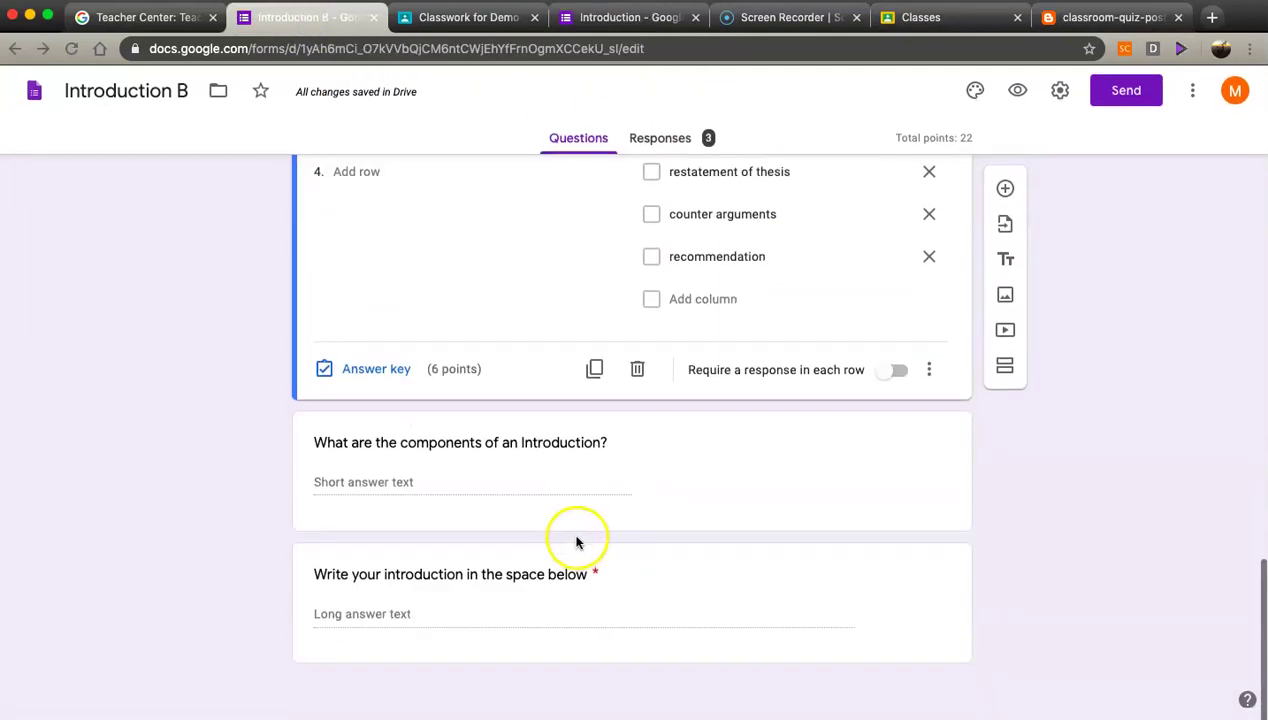
- Examine the short answer question "What are the components of an Introduction?" and its answer key in Introduction B
{"action": "left_click", "coordinate": [356, 482]}
{"action": "left_click", "coordinate": [610, 476]}
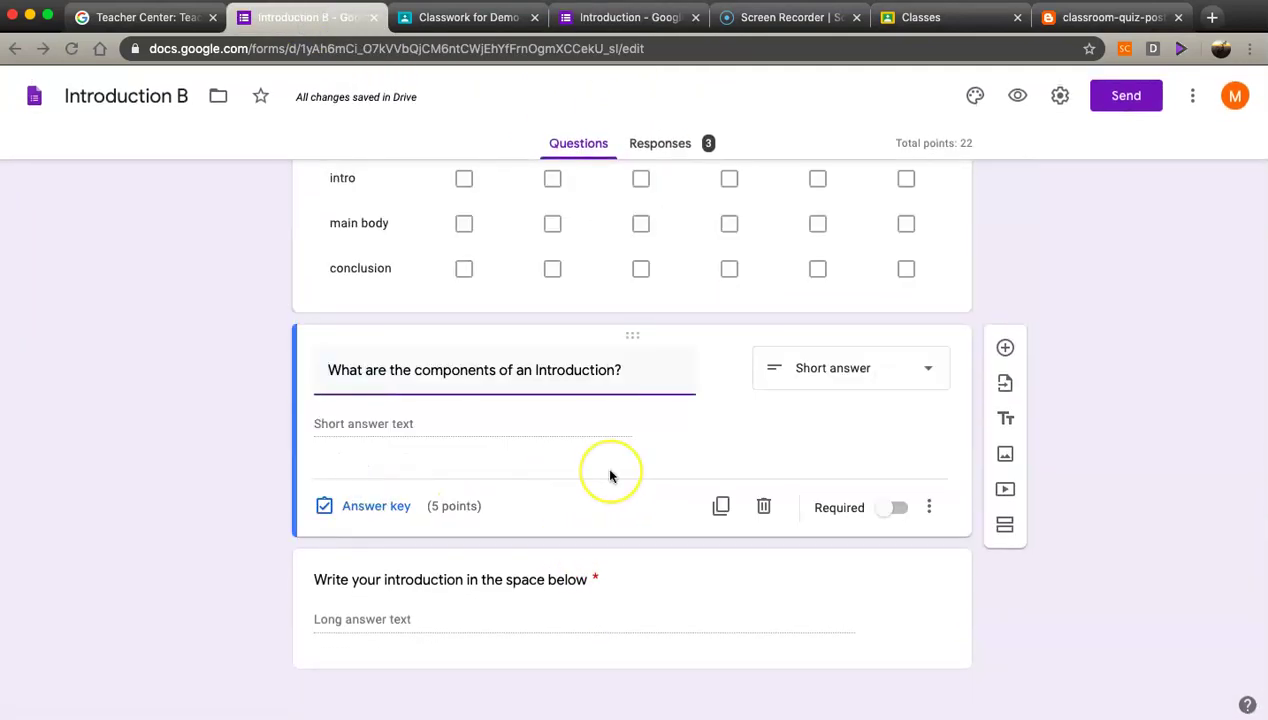
{"action": "left_click", "coordinate": [603, 449]}
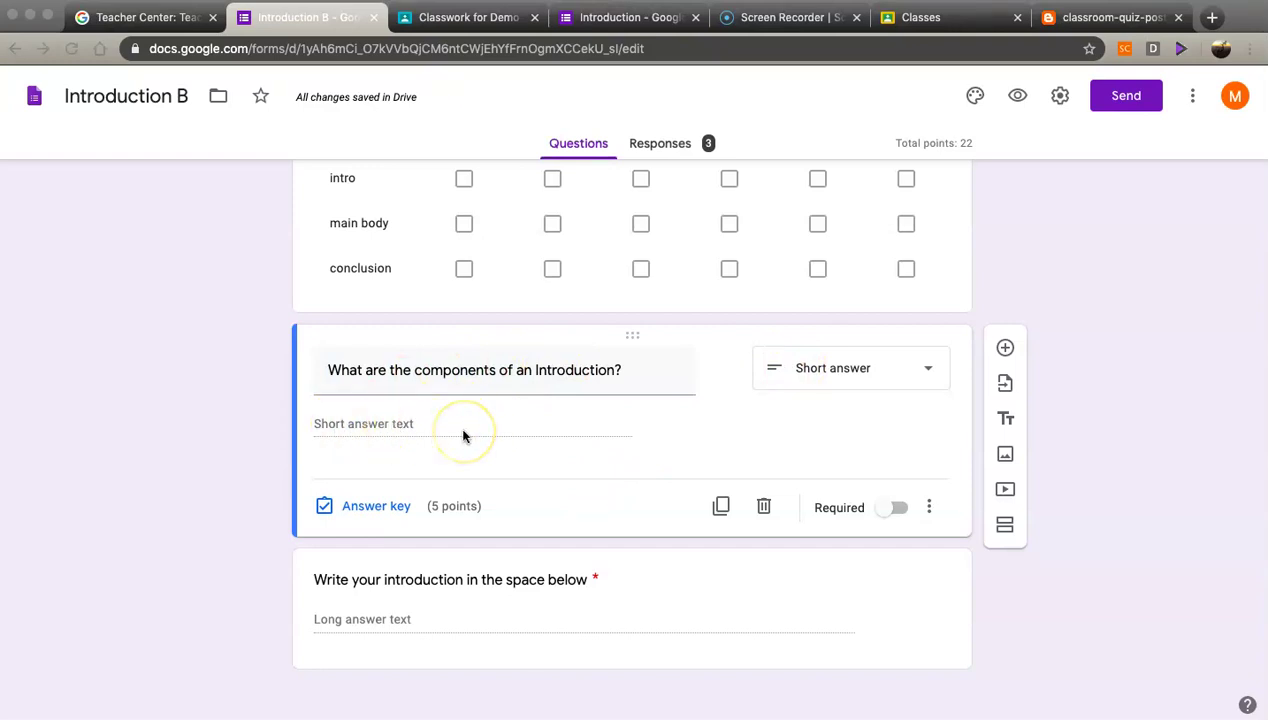
{"action": "left_click", "coordinate": [373, 509]}
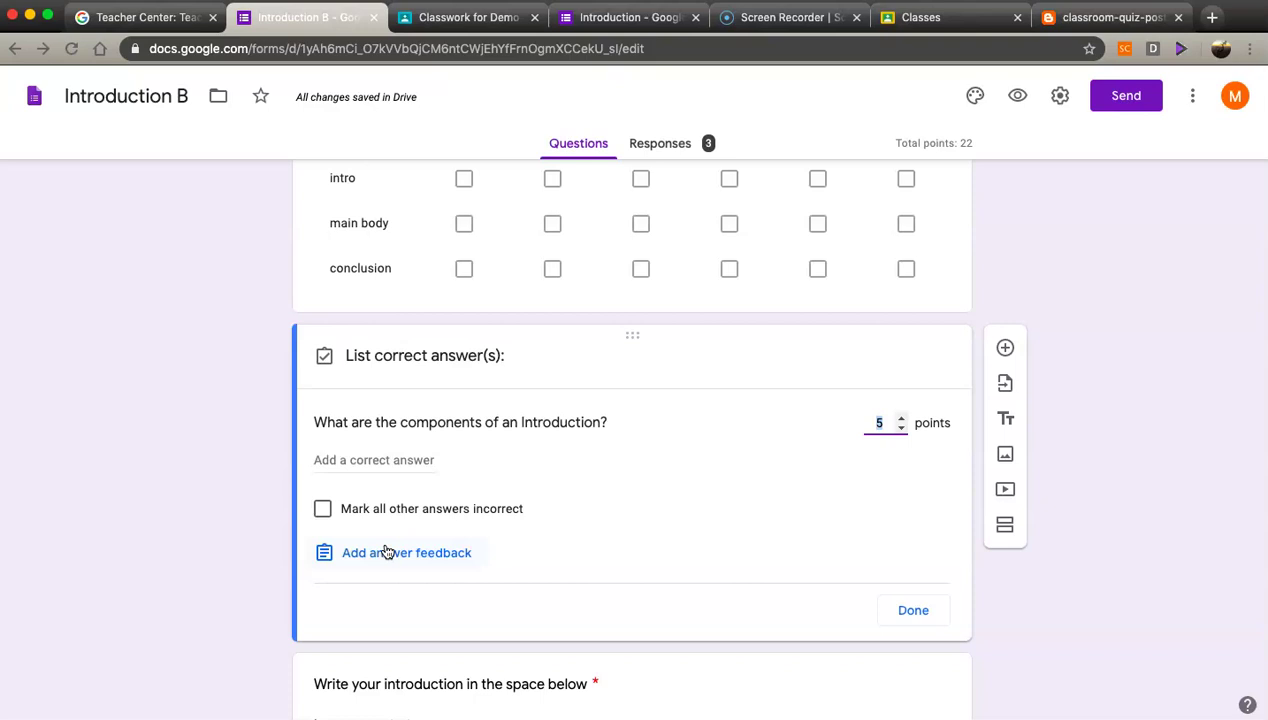
{"action": "left_click", "coordinate": [420, 459]}
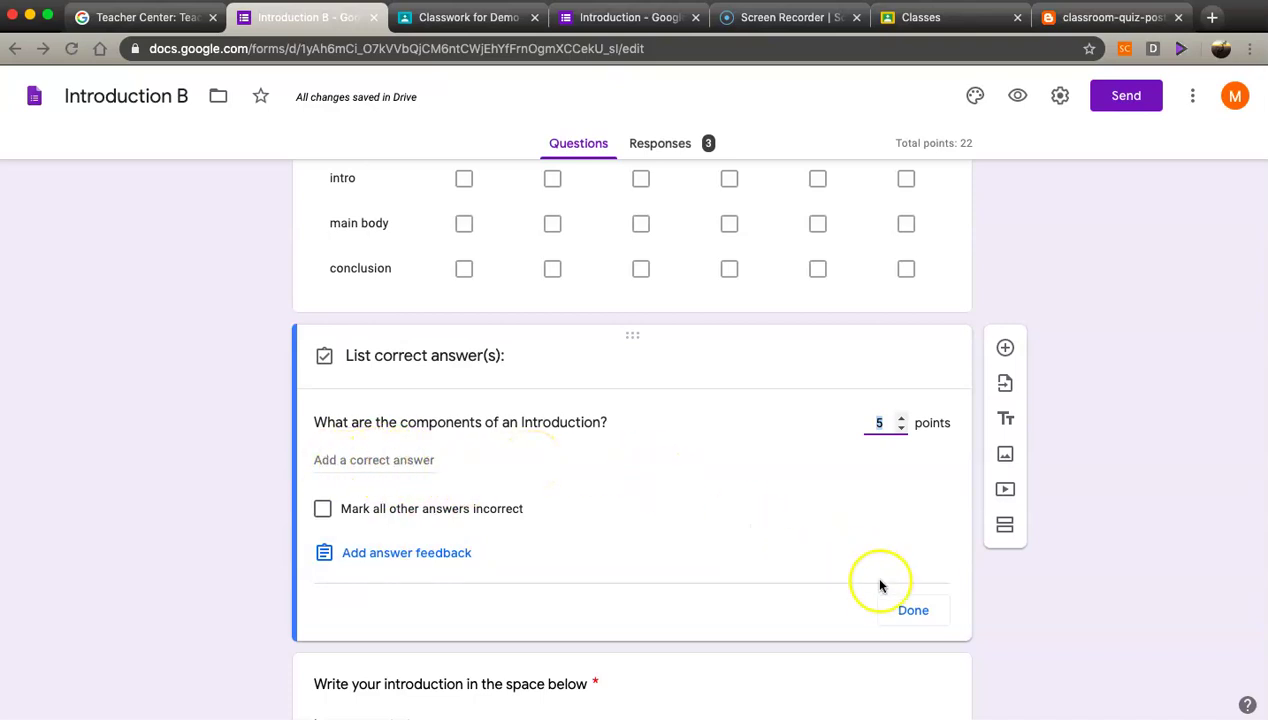
{"action": "left_click", "coordinate": [913, 610]}
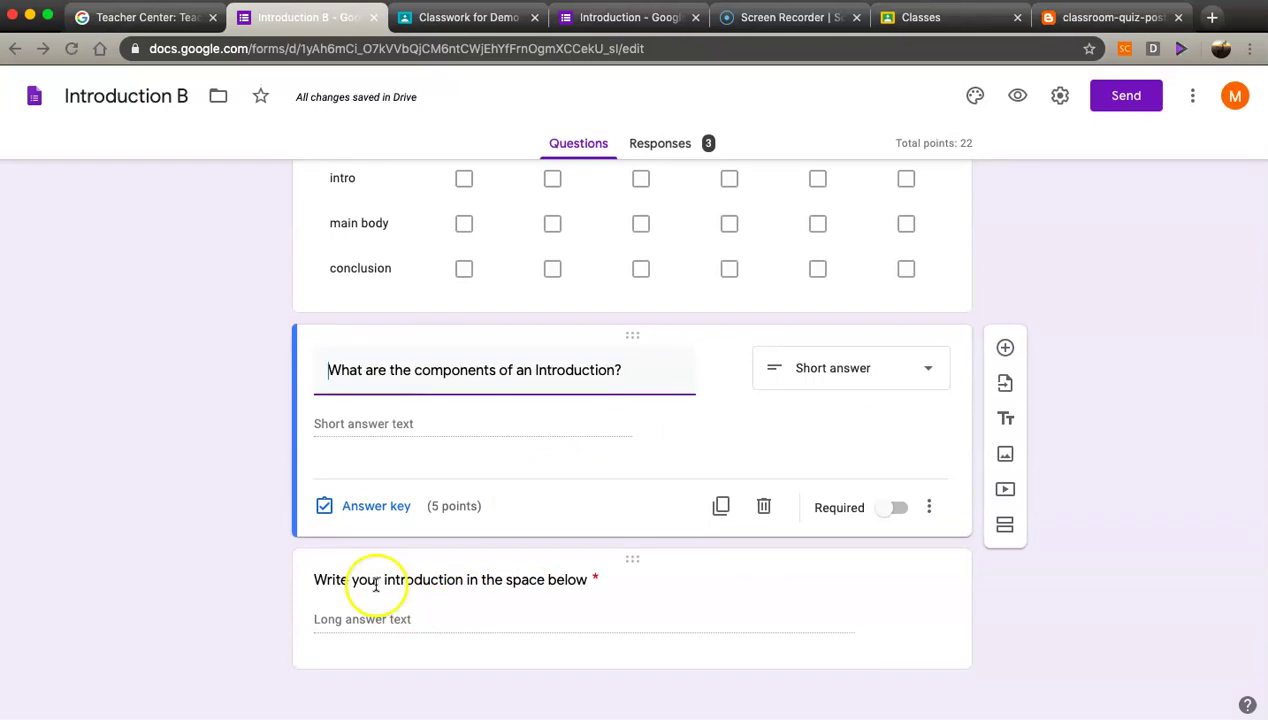
- Examine the paragraph question "Write your introduction in the space below" and its points and feedback settings
{"action": "left_click", "coordinate": [673, 600]}
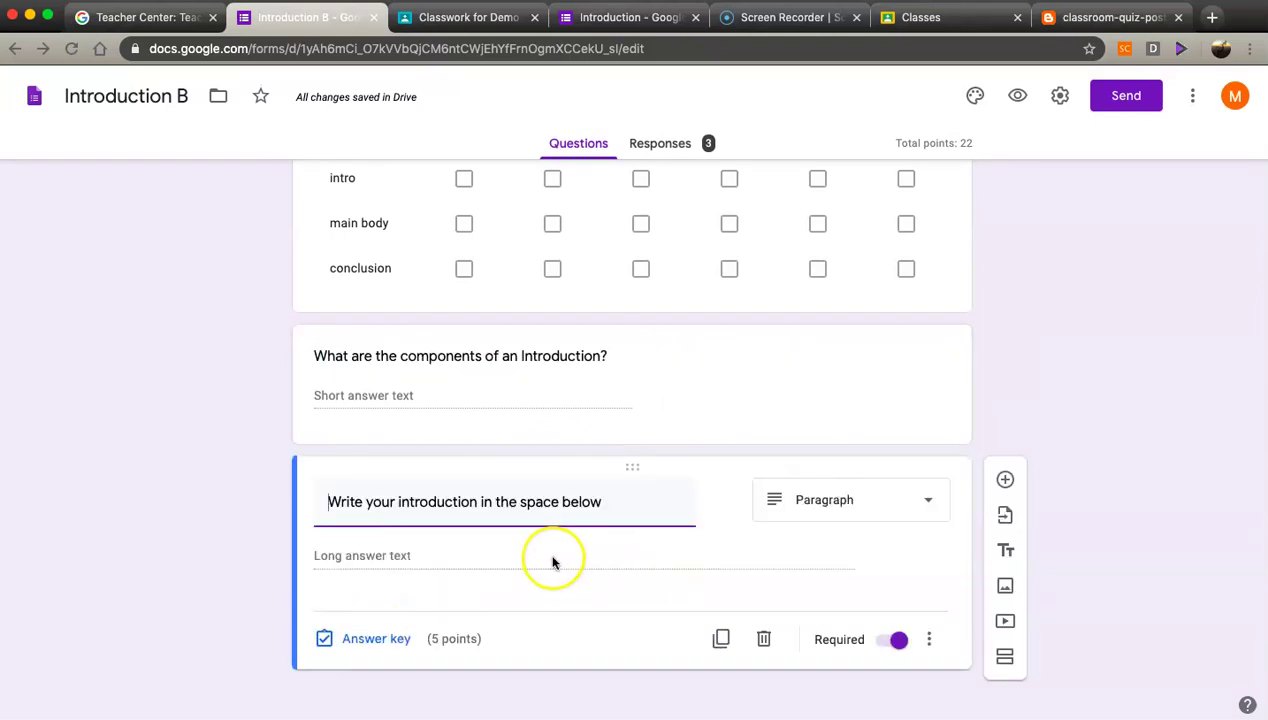
{"action": "left_click", "coordinate": [333, 505]}
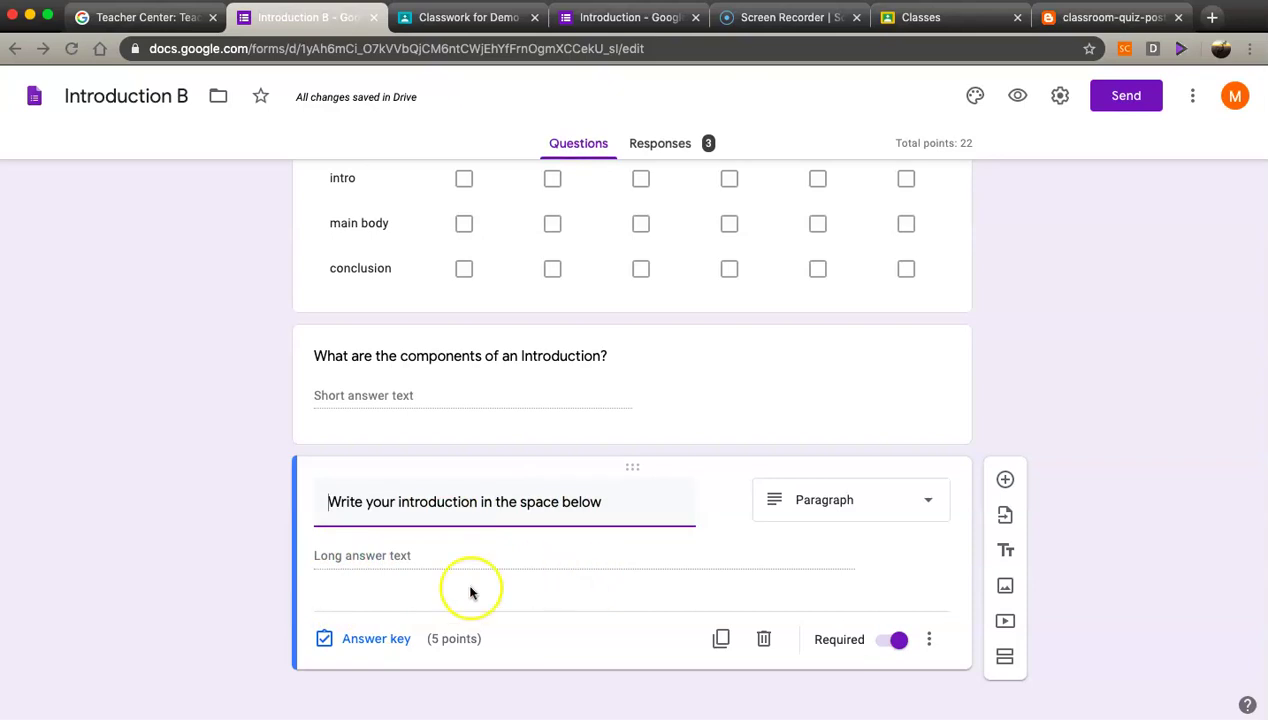
{"action": "left_click", "coordinate": [370, 640]}
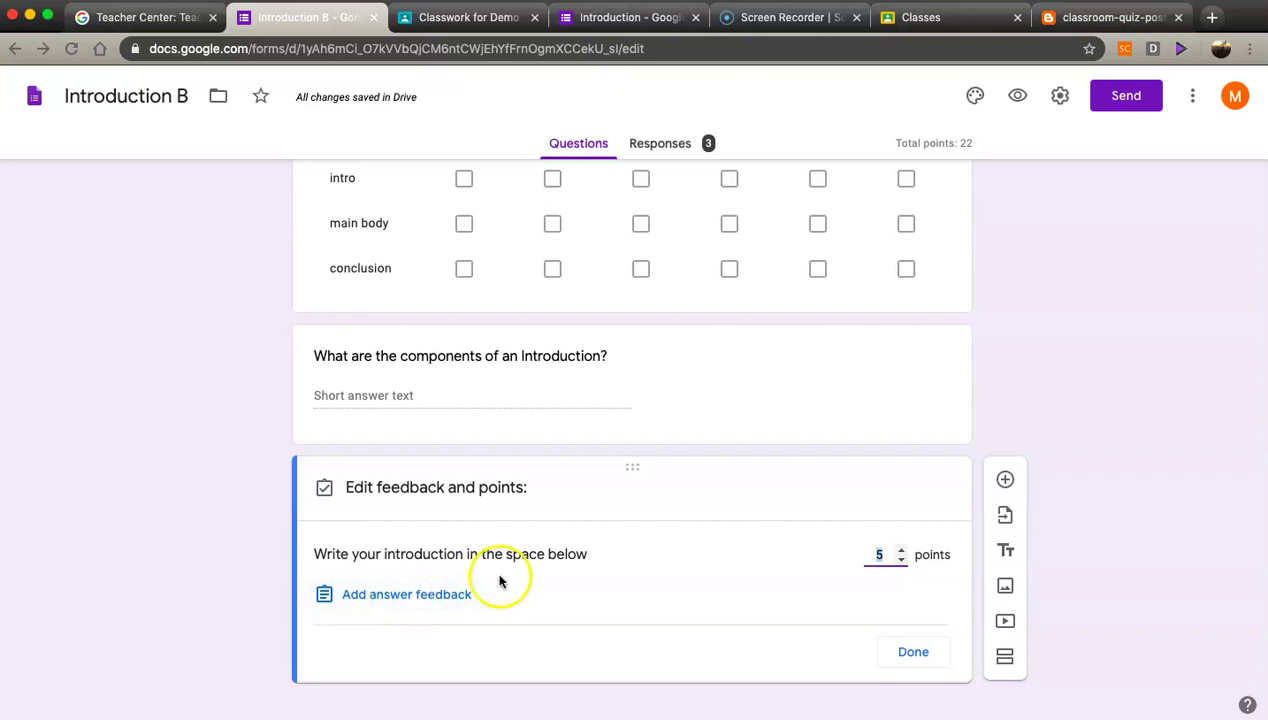
{"action": "left_click", "coordinate": [912, 653]}
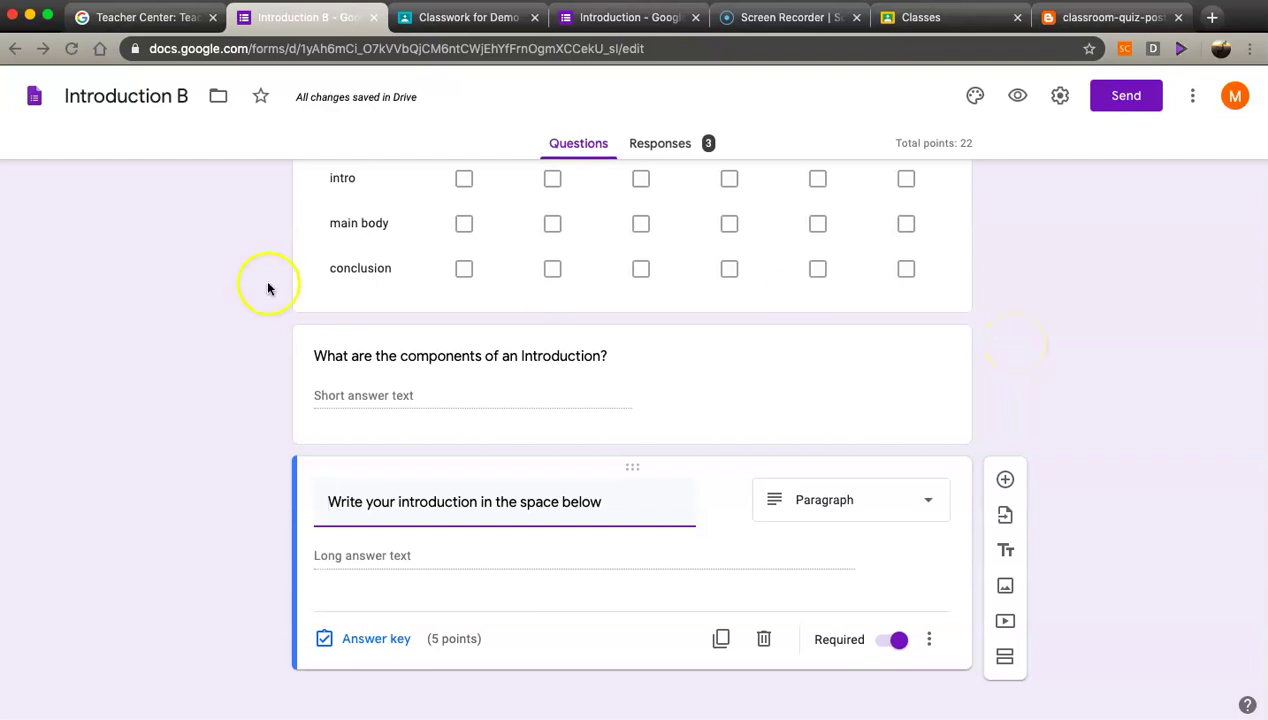
- Go back to the Introduction form, dismiss its question type choices, and close the form to return to the Classroom assignment
{"action": "scroll", "coordinate": [133, 294], "scroll_direction": "up", "scroll_amount": 10}
{"action": "scroll", "coordinate": [193, 280], "scroll_direction": "up", "scroll_amount": 8}
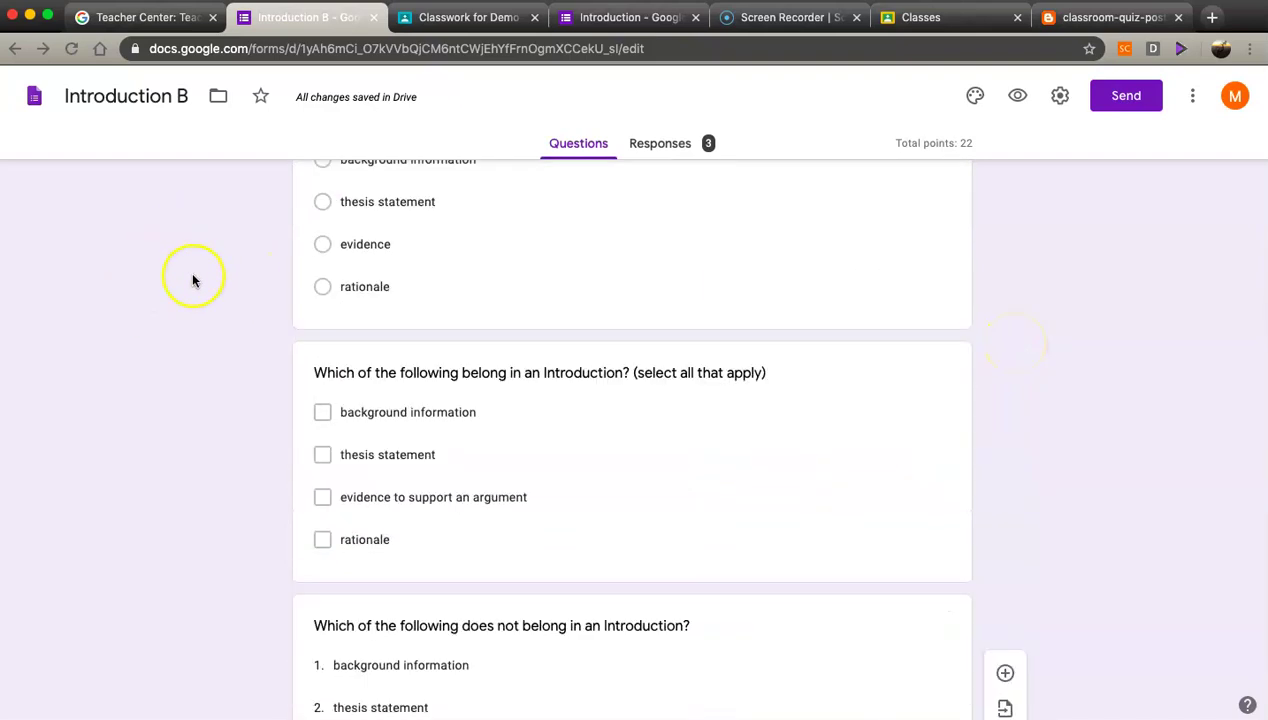
{"action": "left_click", "coordinate": [613, 18]}
{"action": "left_click", "coordinate": [125, 488]}
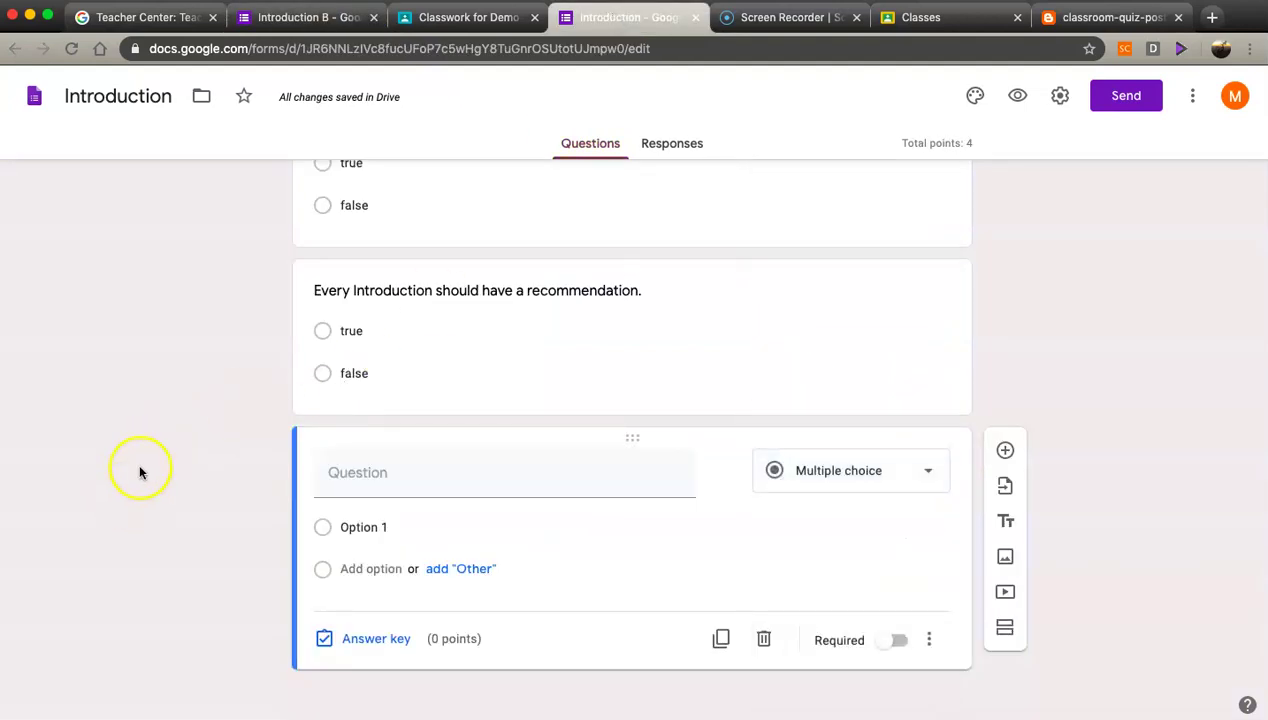
{"action": "scroll", "coordinate": [167, 394], "scroll_direction": "up", "scroll_amount": 10}
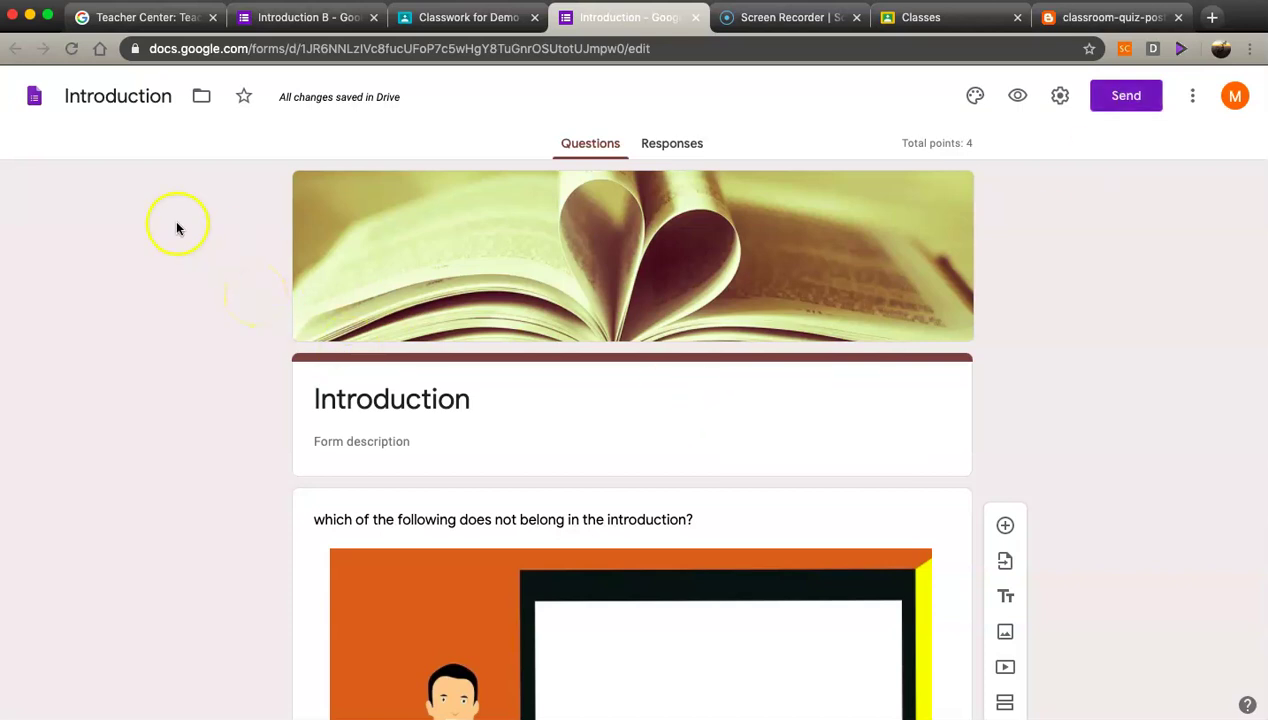
{"action": "key", "text": "super+w"}
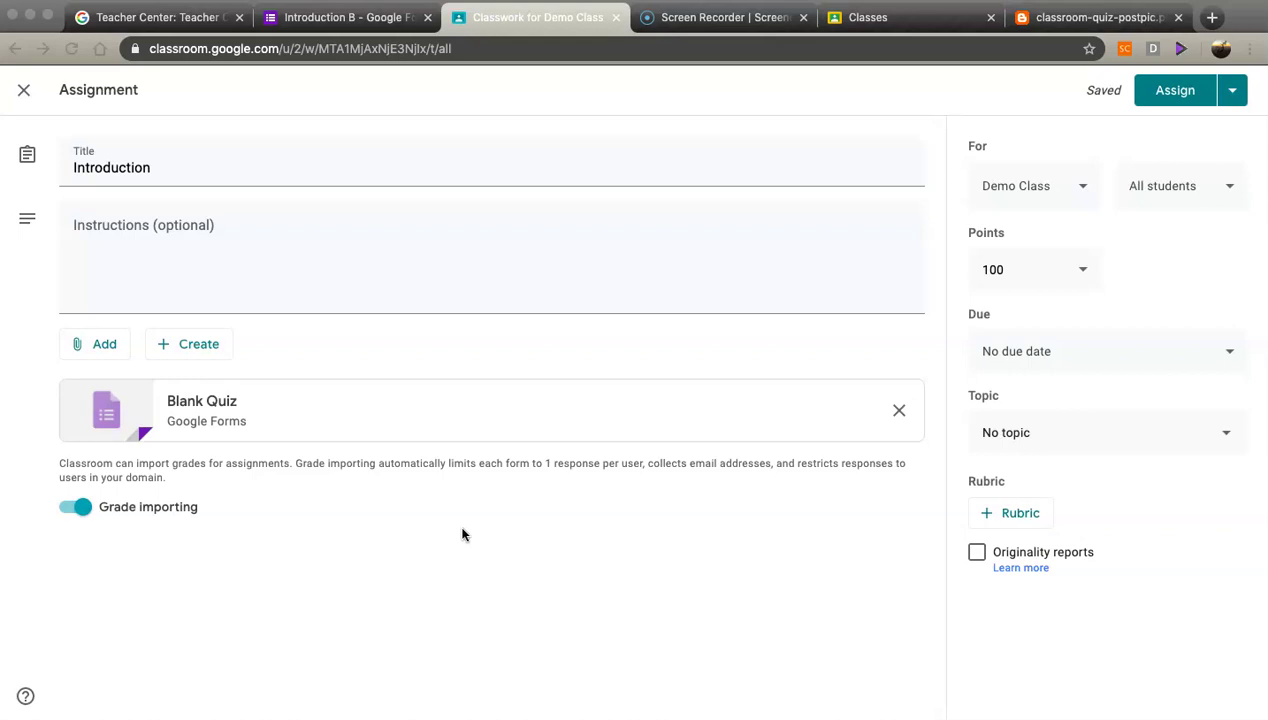
{"action": "left_click", "coordinate": [651, 535]}
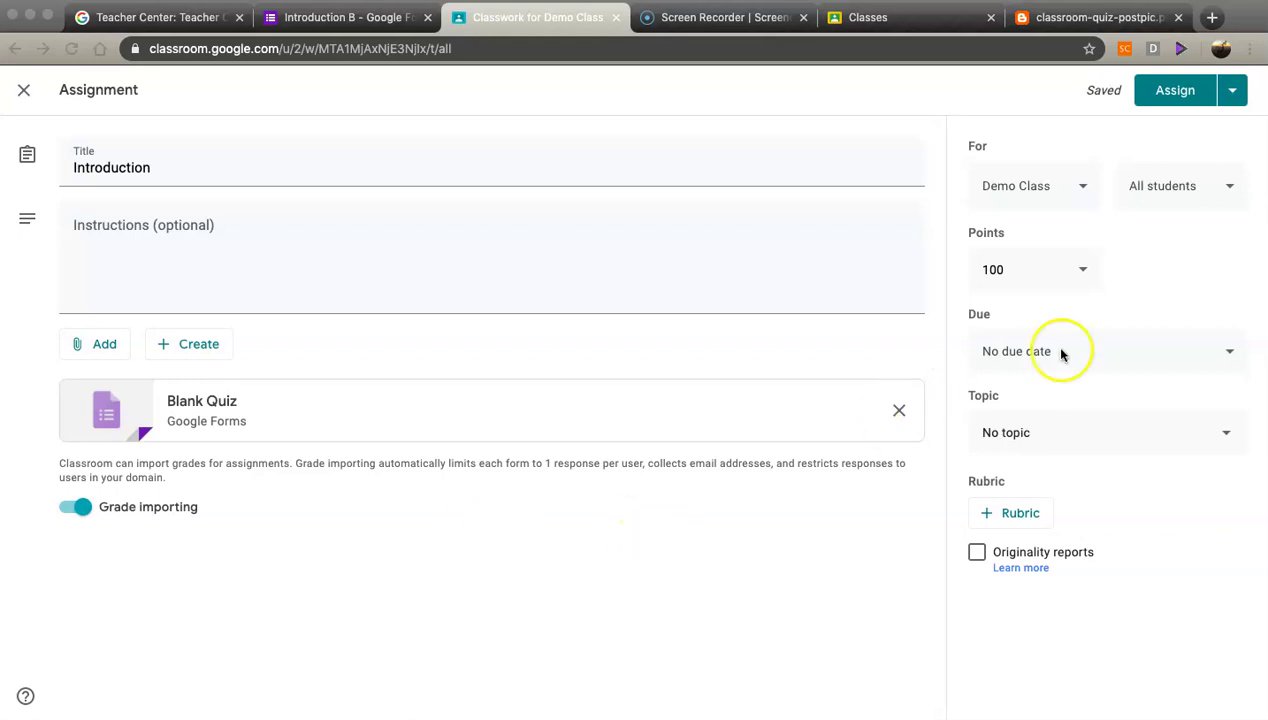
{"action": "left_click", "coordinate": [1230, 355]}
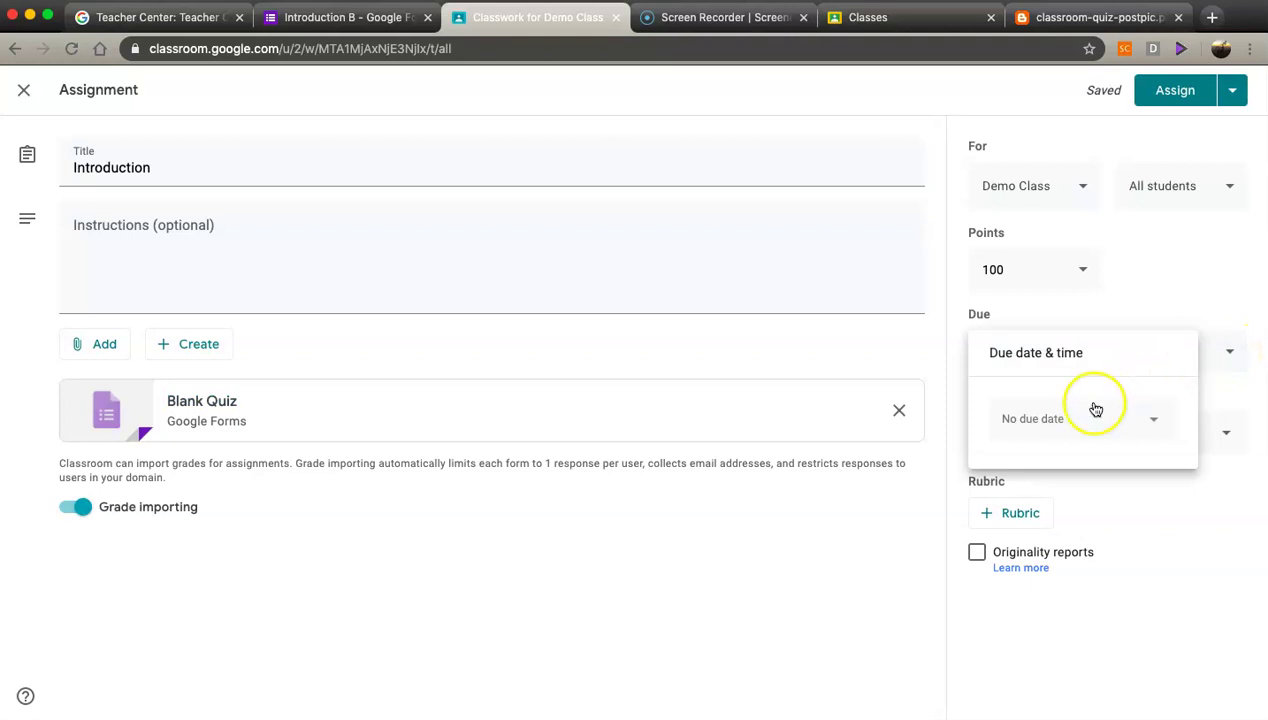
{"action": "left_click", "coordinate": [1154, 424]}
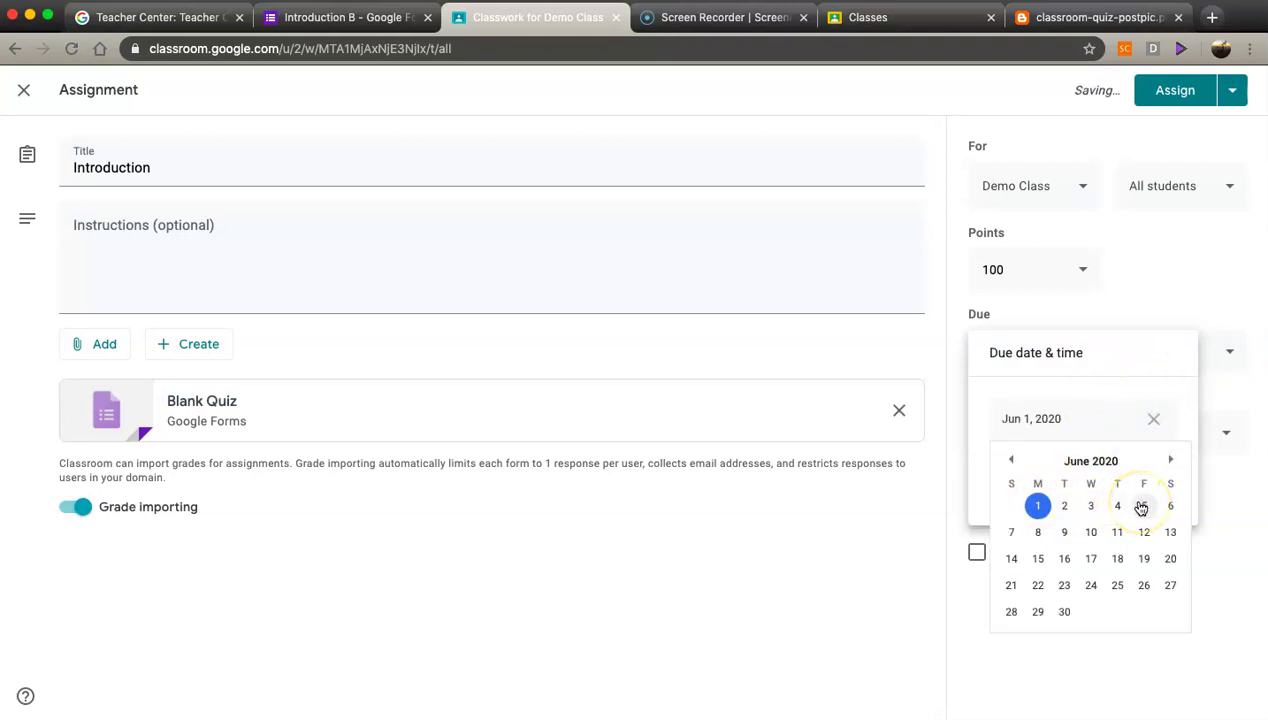
{"action": "left_click", "coordinate": [1154, 419]}
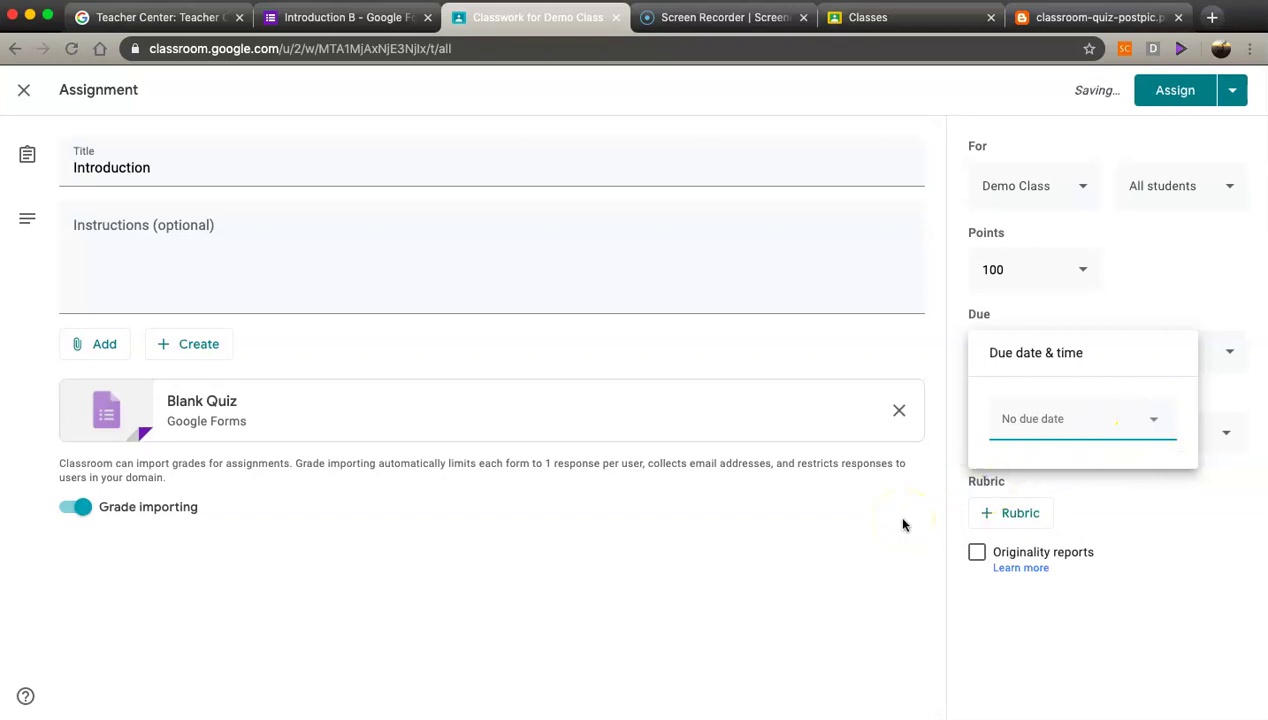
{"action": "left_click", "coordinate": [1163, 356]}
{"action": "left_click", "coordinate": [1218, 395]}
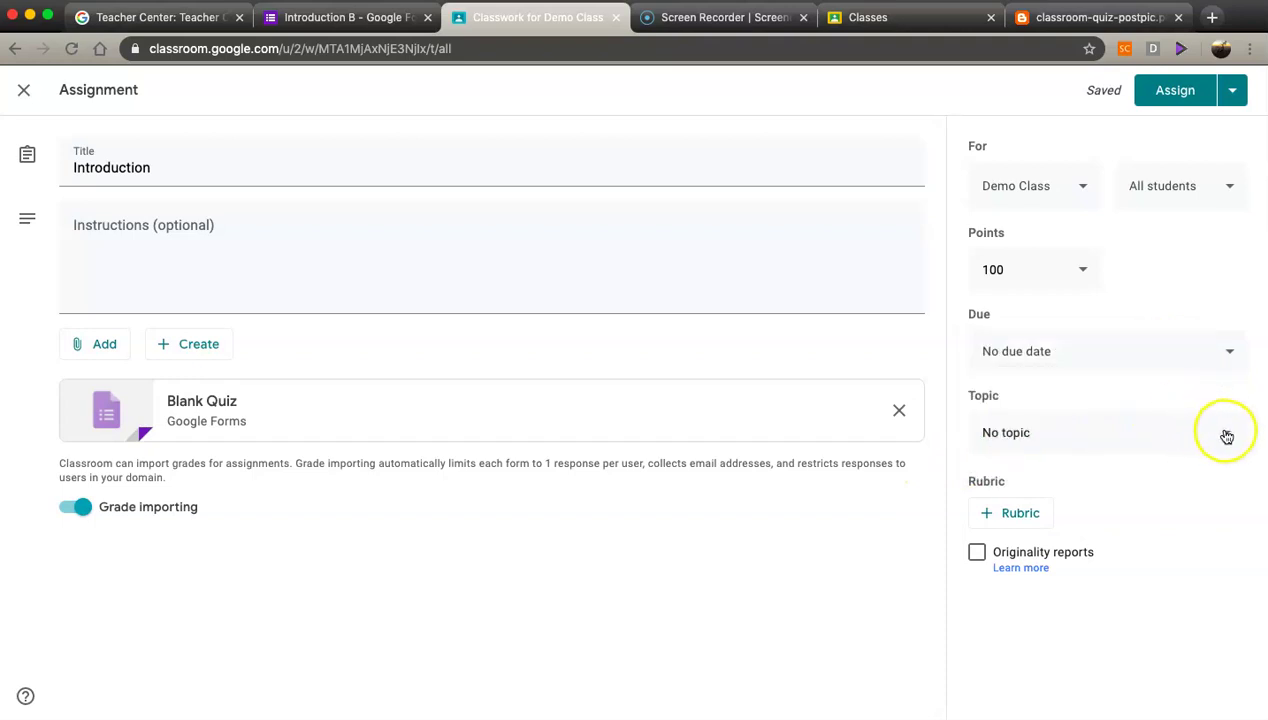
- Set the Introduction assignment's due date to Jun 5, 2020
{"action": "left_click", "coordinate": [1225, 352]}
{"action": "left_click", "coordinate": [1152, 421]}
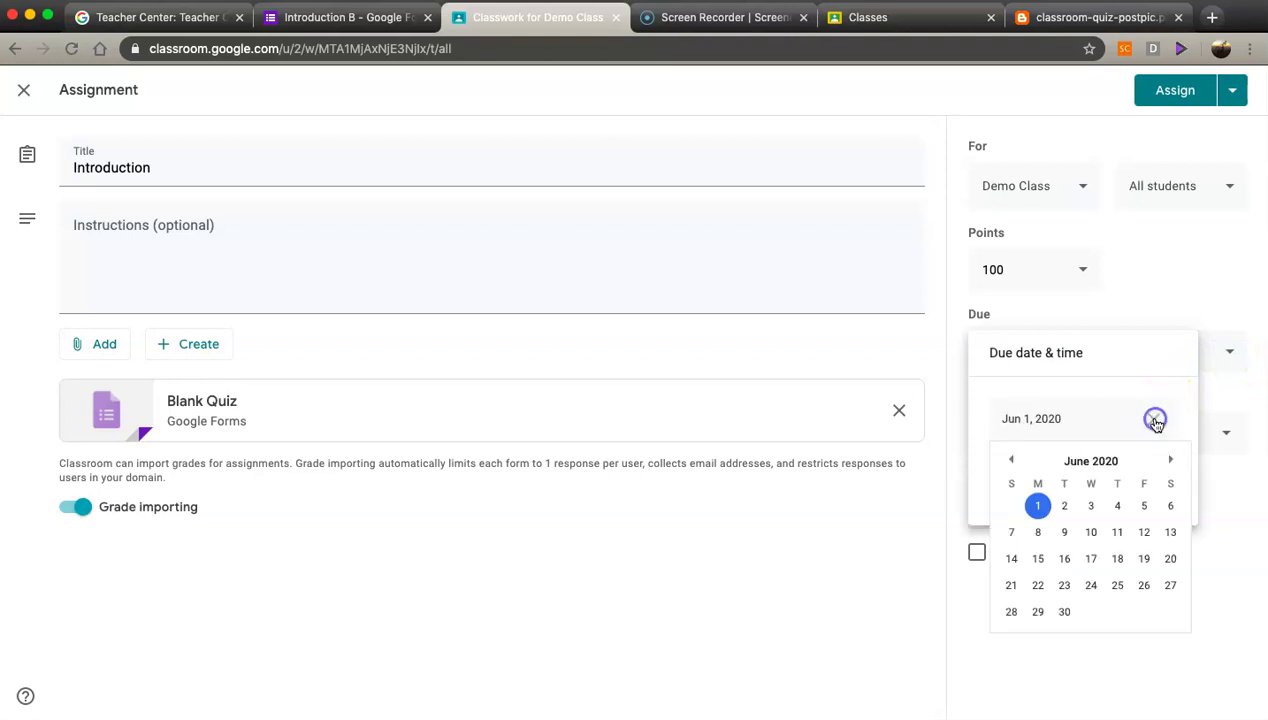
{"action": "left_click", "coordinate": [1144, 506]}
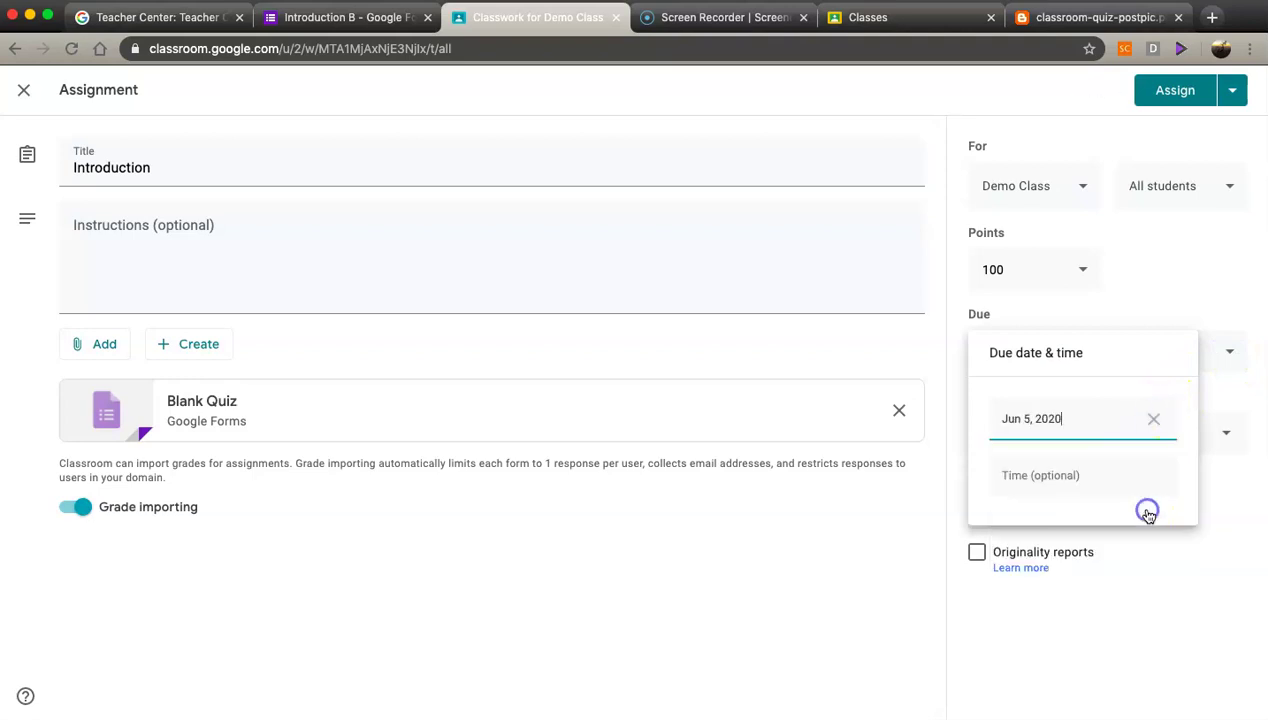
- Remove the due date and time from the Introduction assignment so it has no due date
{"action": "left_click", "coordinate": [1058, 478]}
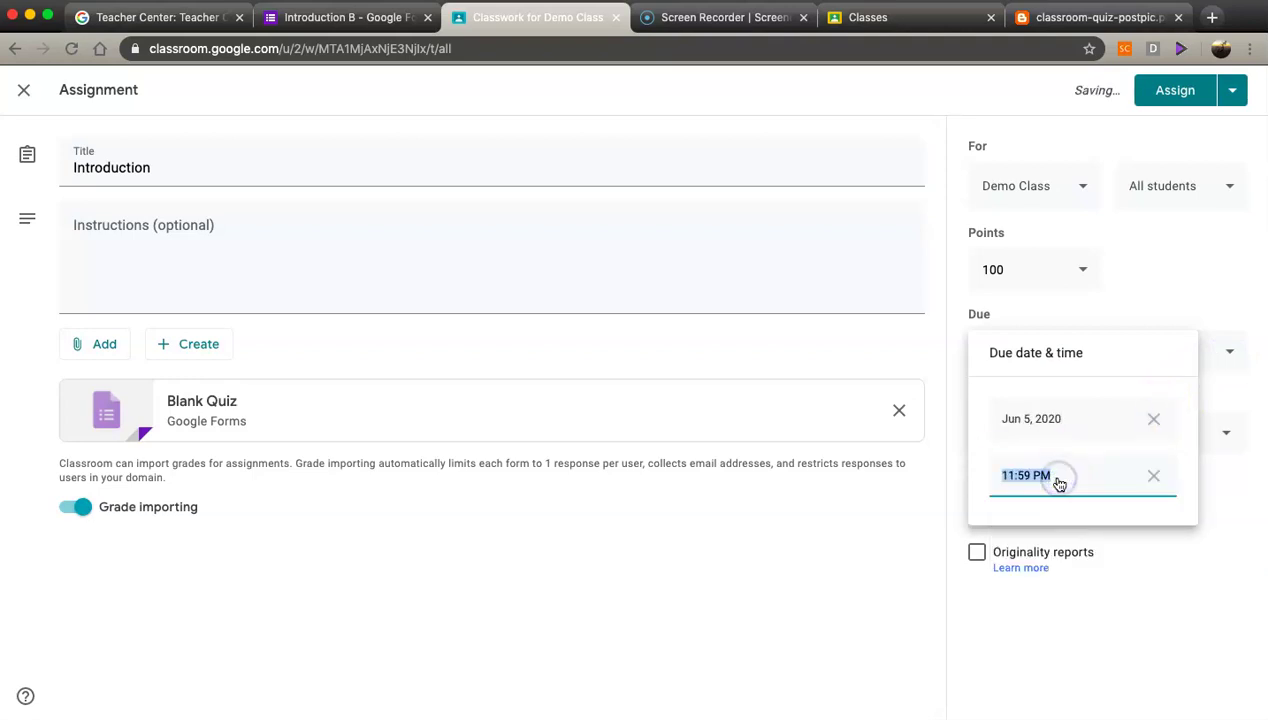
{"action": "left_click", "coordinate": [1153, 475]}
{"action": "left_click", "coordinate": [1154, 419]}
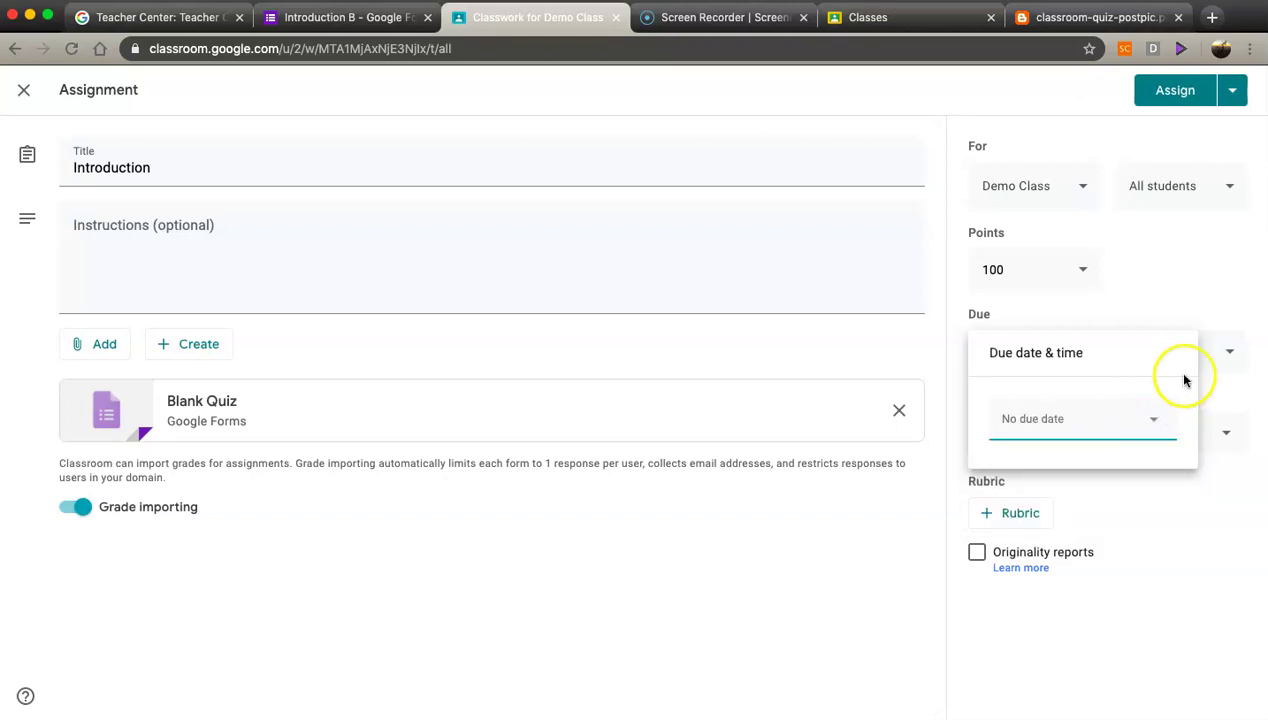
{"action": "left_click", "coordinate": [1226, 352]}
{"action": "left_click", "coordinate": [1212, 500]}
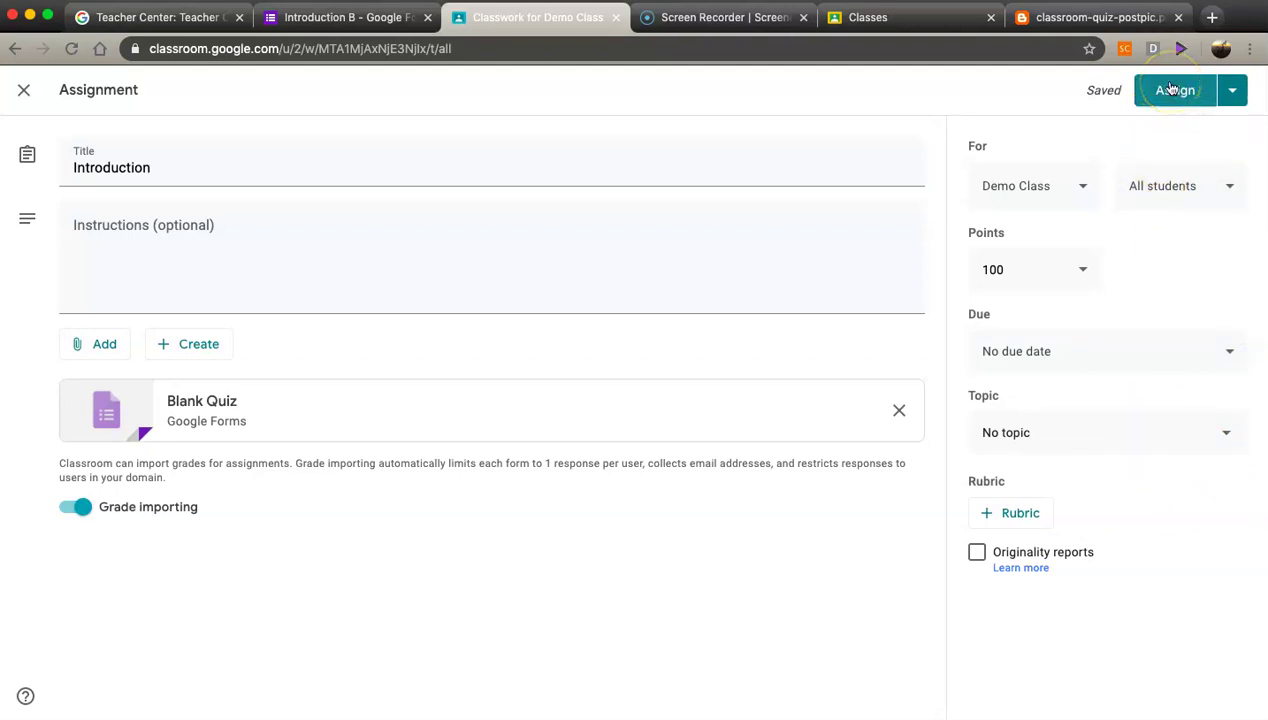
- Assign the Introduction quiz to Demo Class and move it into the week 1 topic below Writing assignment
{"action": "left_click", "coordinate": [1172, 90]}
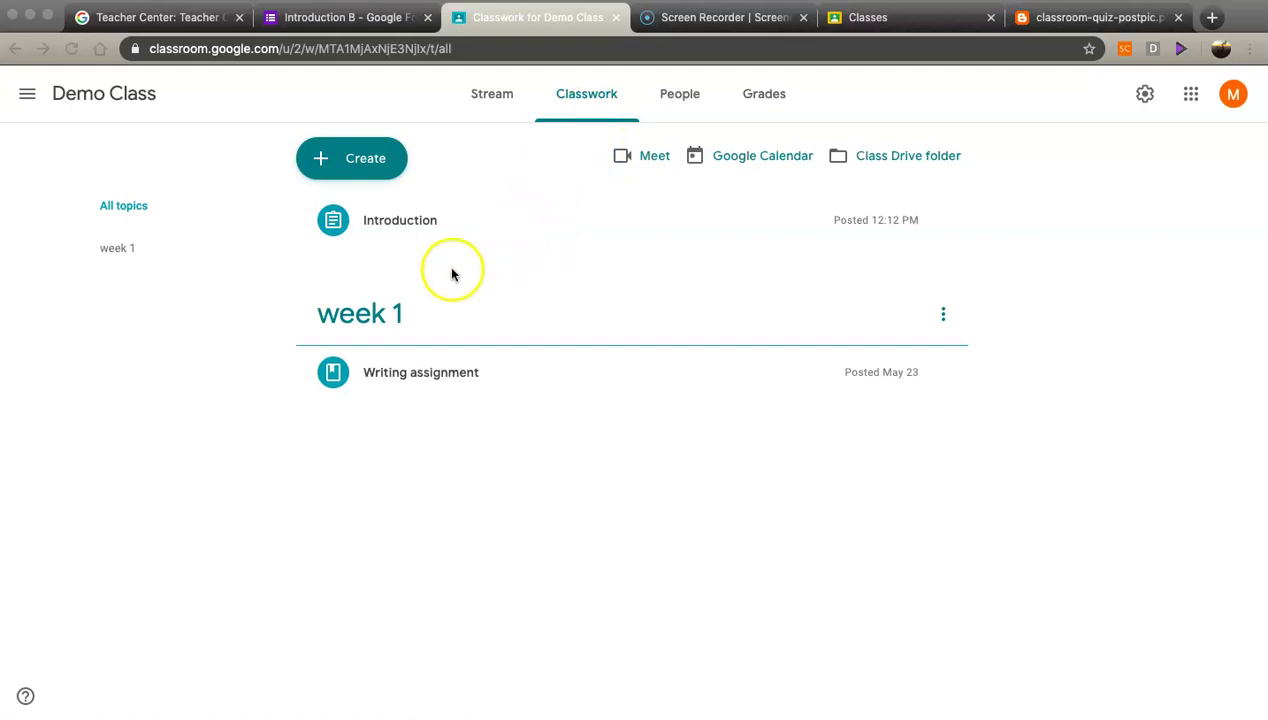
{"action": "left_click", "coordinate": [488, 221]}
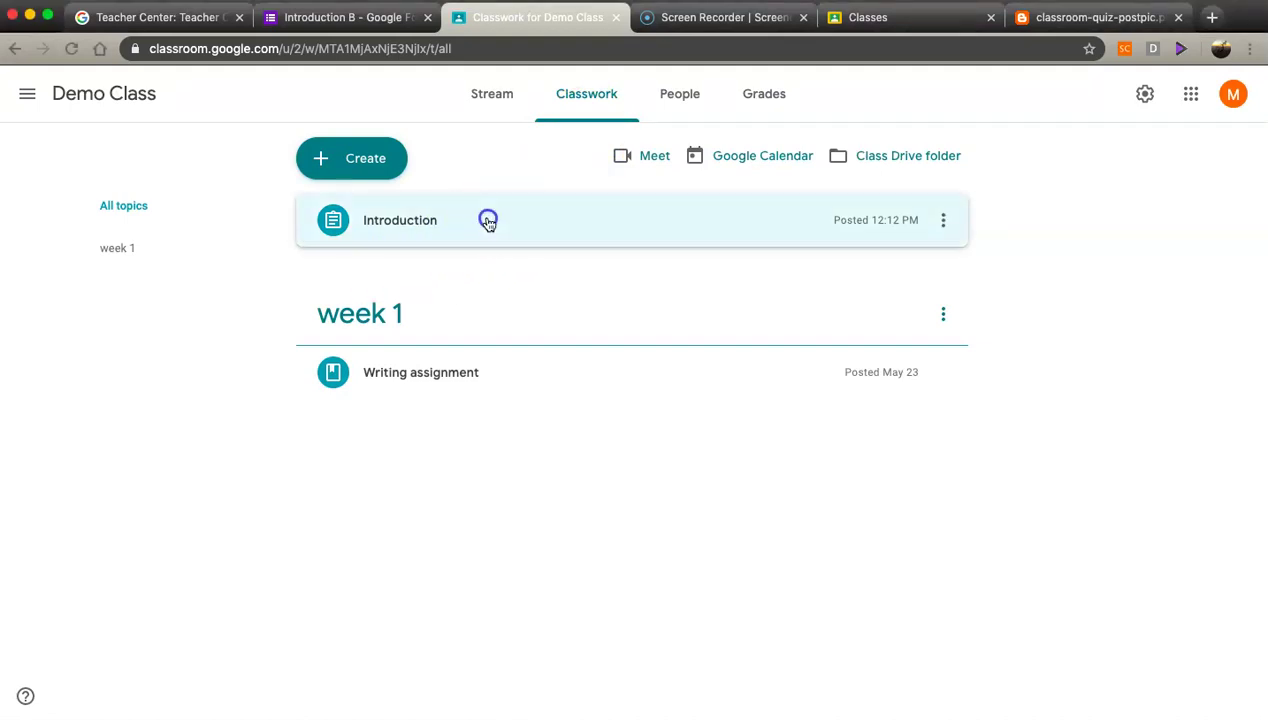
{"action": "left_click_drag", "start_coordinate": [488, 221], "coordinate": [503, 394]}
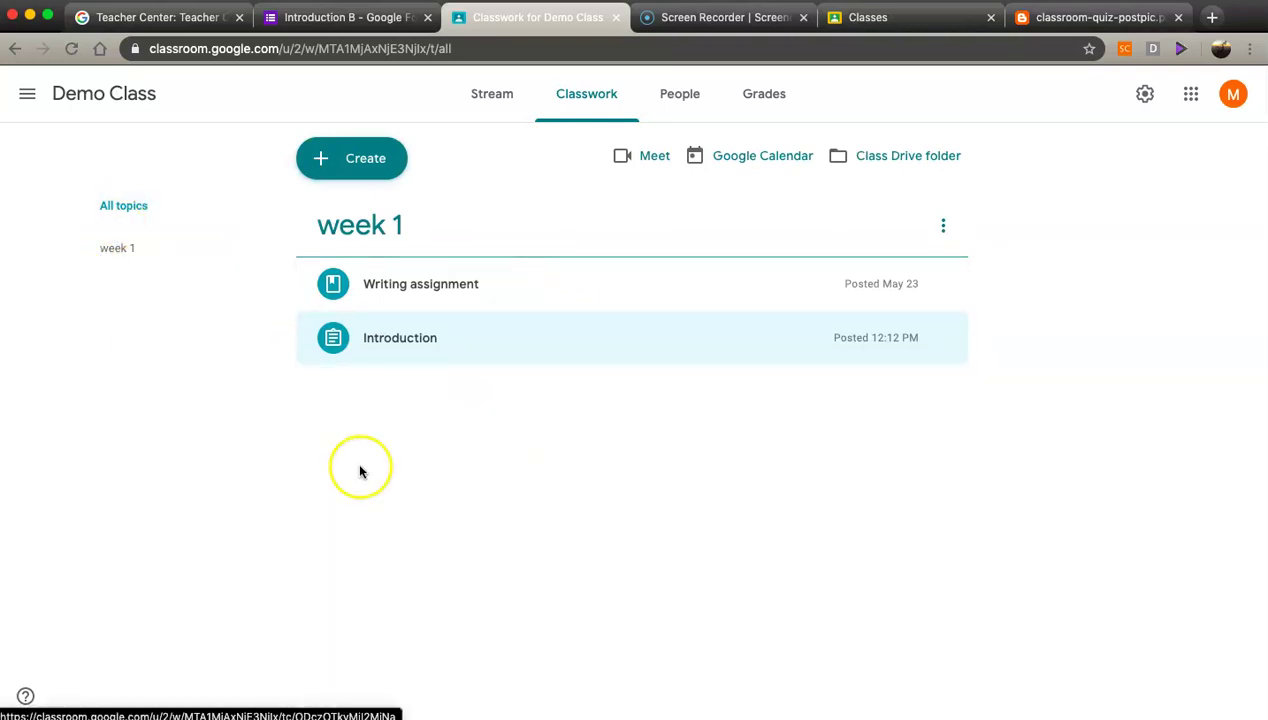
- Examine the posted Introduction assignment's details and attached form in the teacher's classwork list, and collapse it again
{"action": "left_click", "coordinate": [545, 338]}
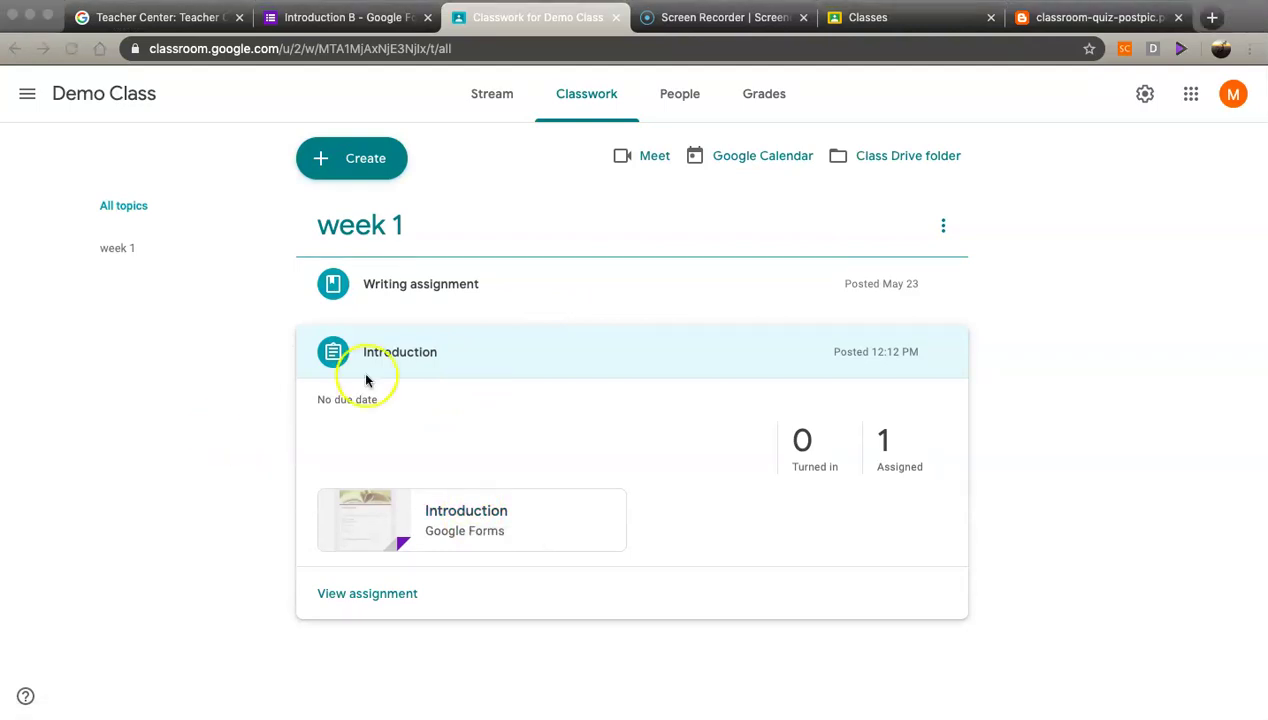
{"action": "left_click", "coordinate": [533, 340]}
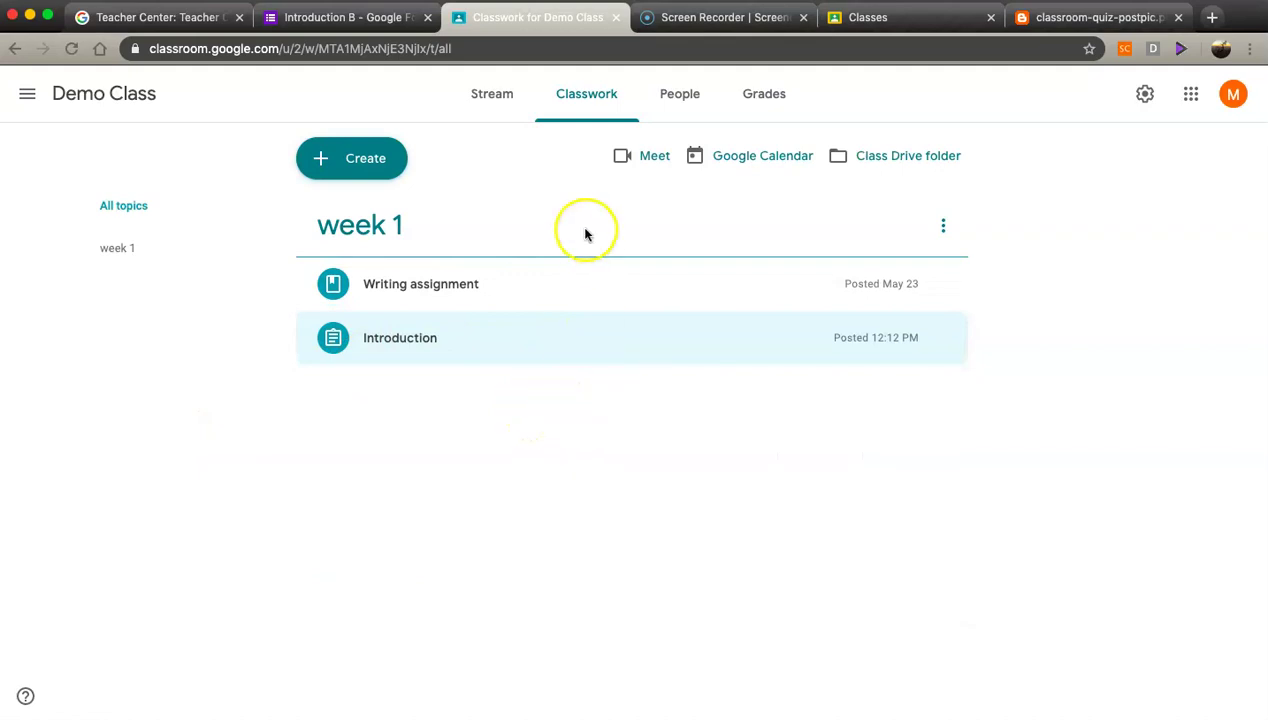
- Switch to the student's Google Classroom and open the Introduction quiz form from Demo Class's classwork
{"action": "left_click", "coordinate": [893, 17]}
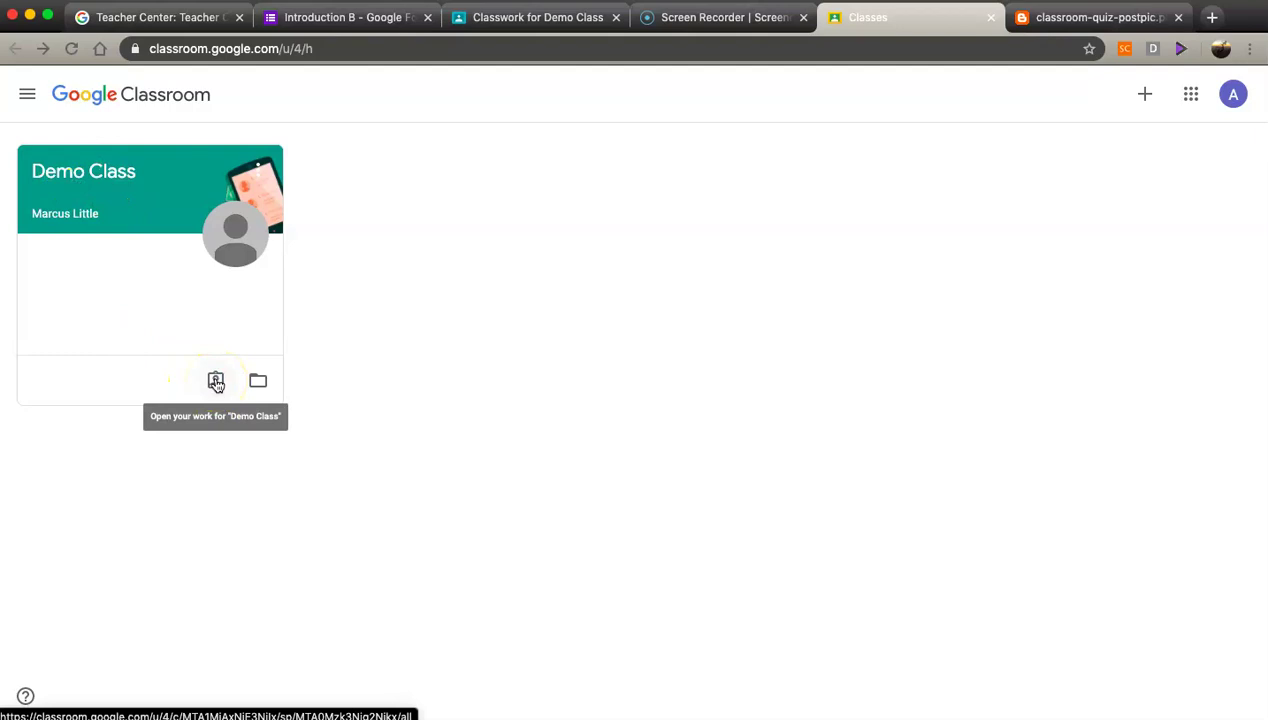
{"action": "left_click", "coordinate": [95, 171]}
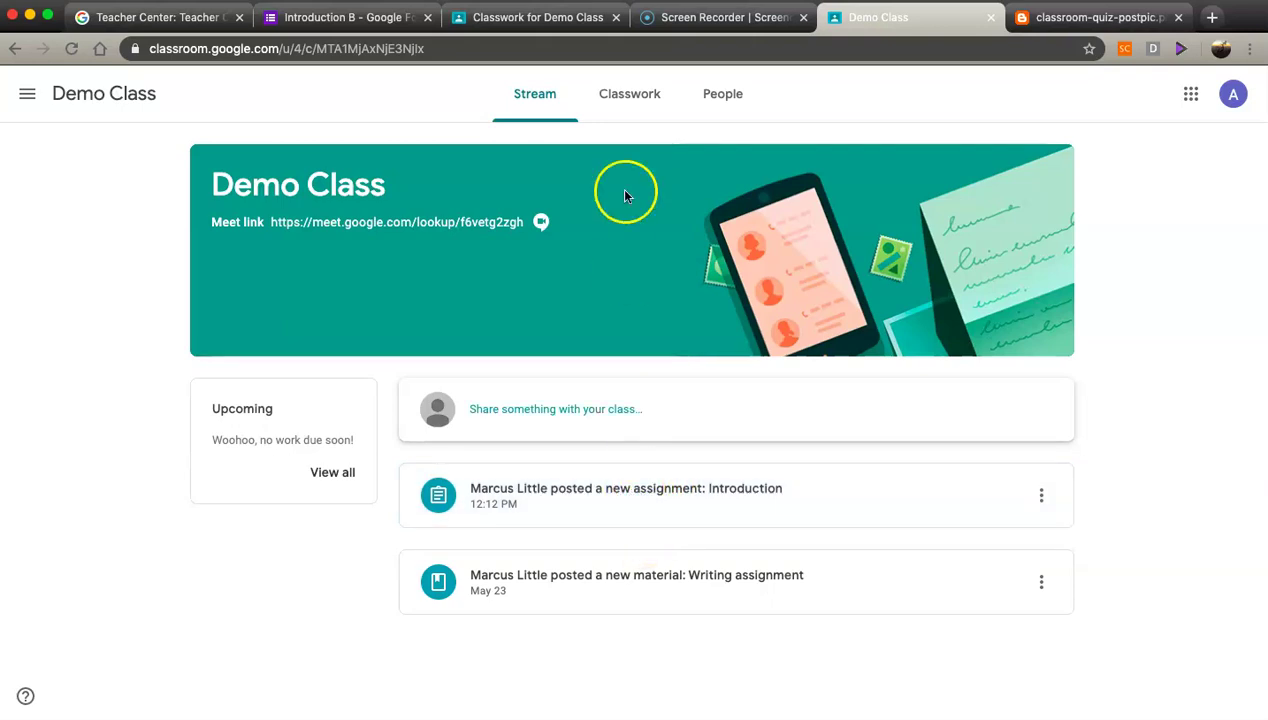
{"action": "left_click", "coordinate": [626, 93]}
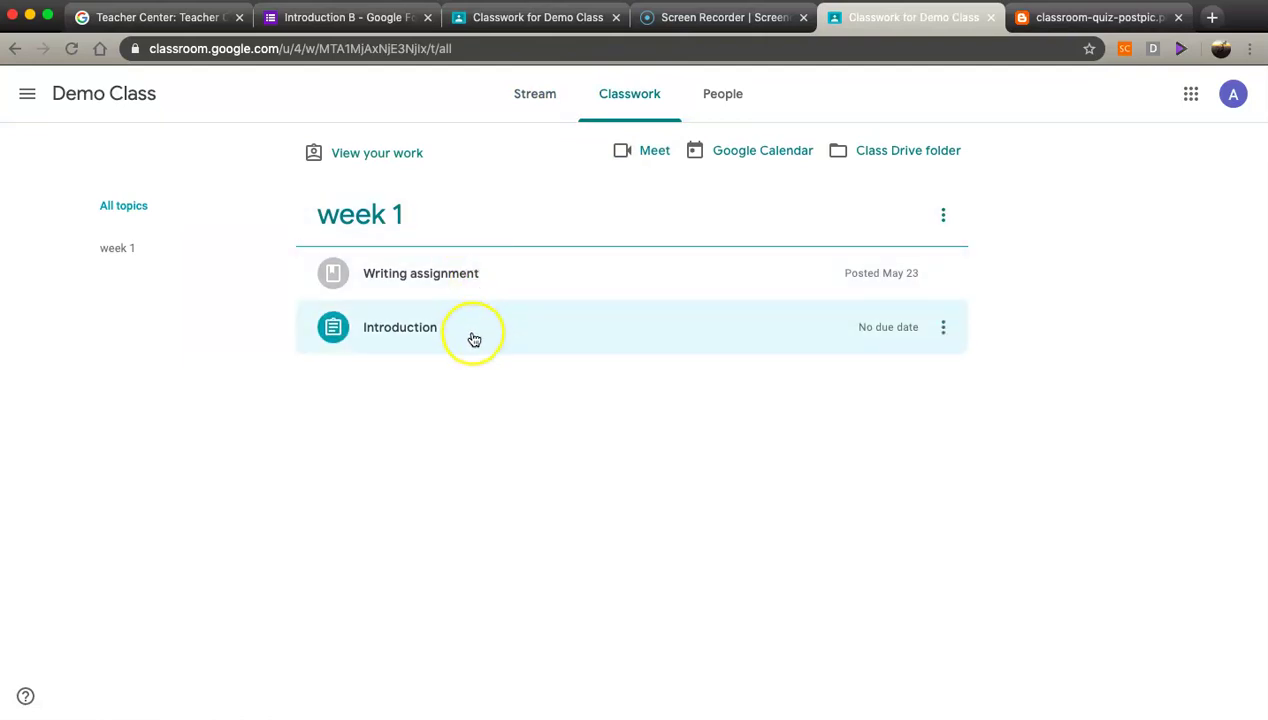
{"action": "left_click", "coordinate": [523, 331]}
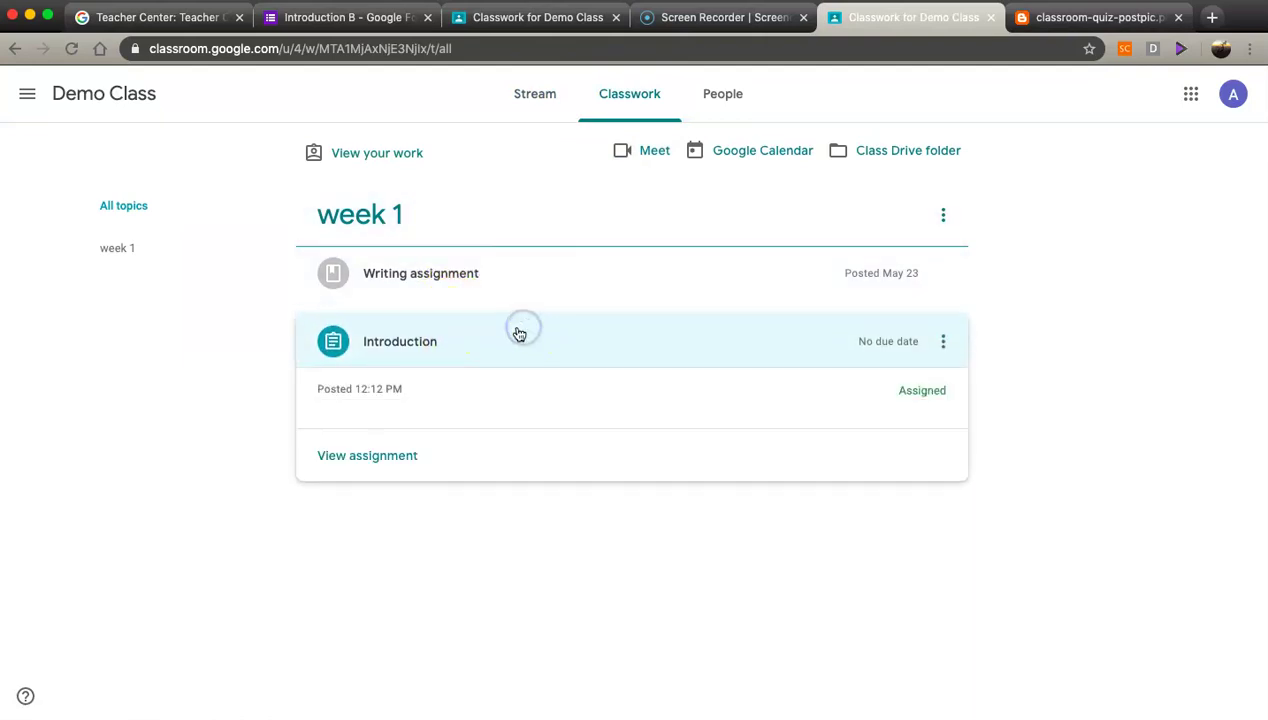
{"action": "left_click", "coordinate": [471, 455]}
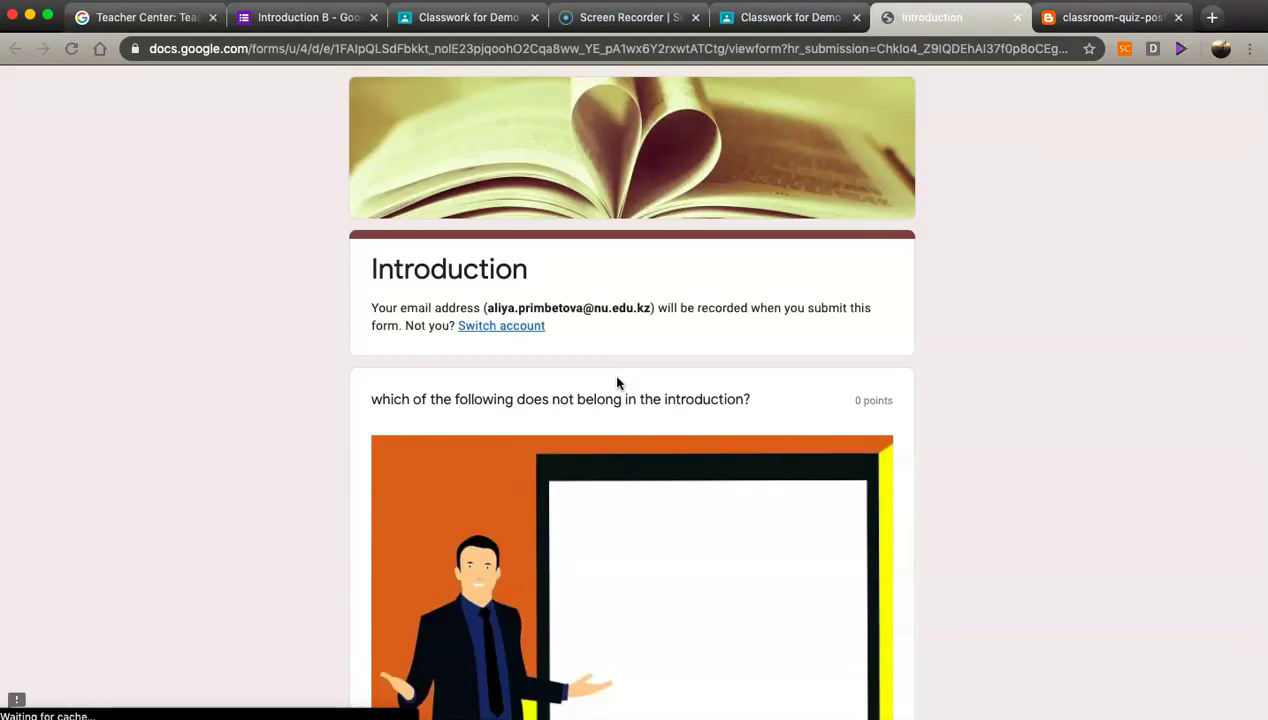
- Examine the questions and answer options in the student's view of the Introduction quiz
{"action": "scroll", "coordinate": [498, 487], "scroll_direction": "down", "scroll_amount": 10}
{"action": "scroll", "coordinate": [200, 451], "scroll_direction": "up", "scroll_amount": 3}
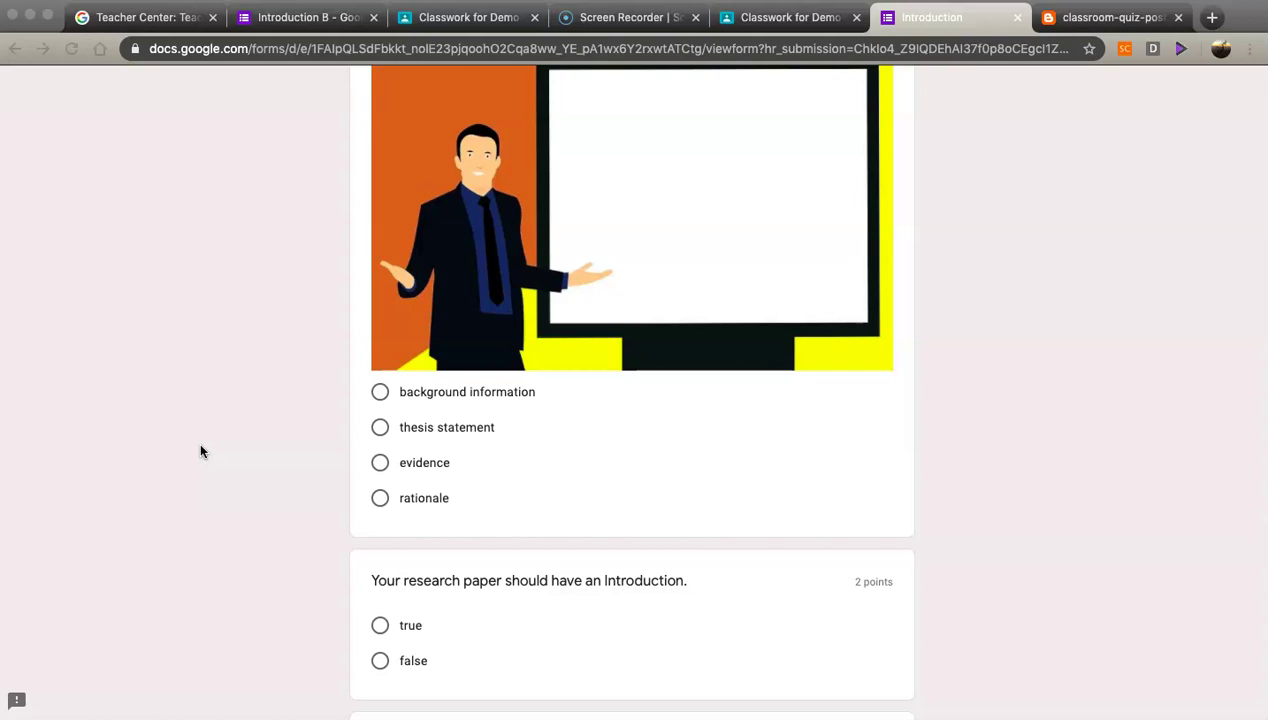
{"action": "left_click", "coordinate": [99, 603]}
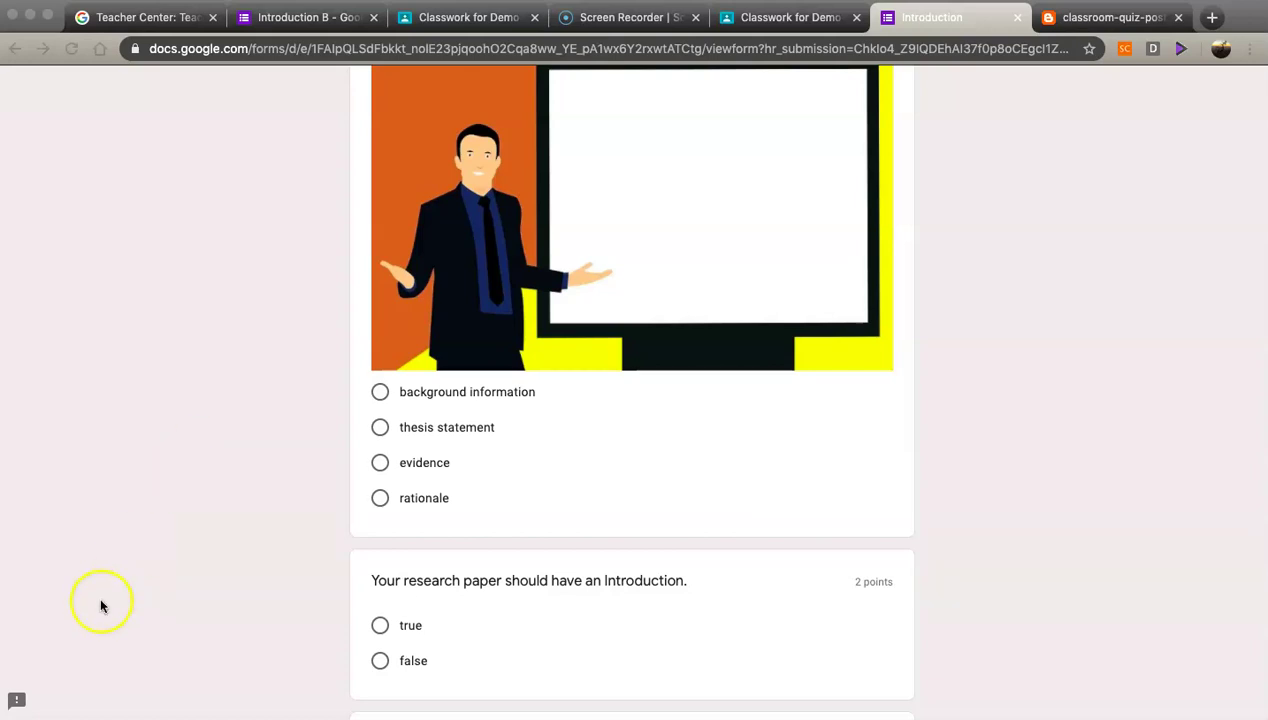